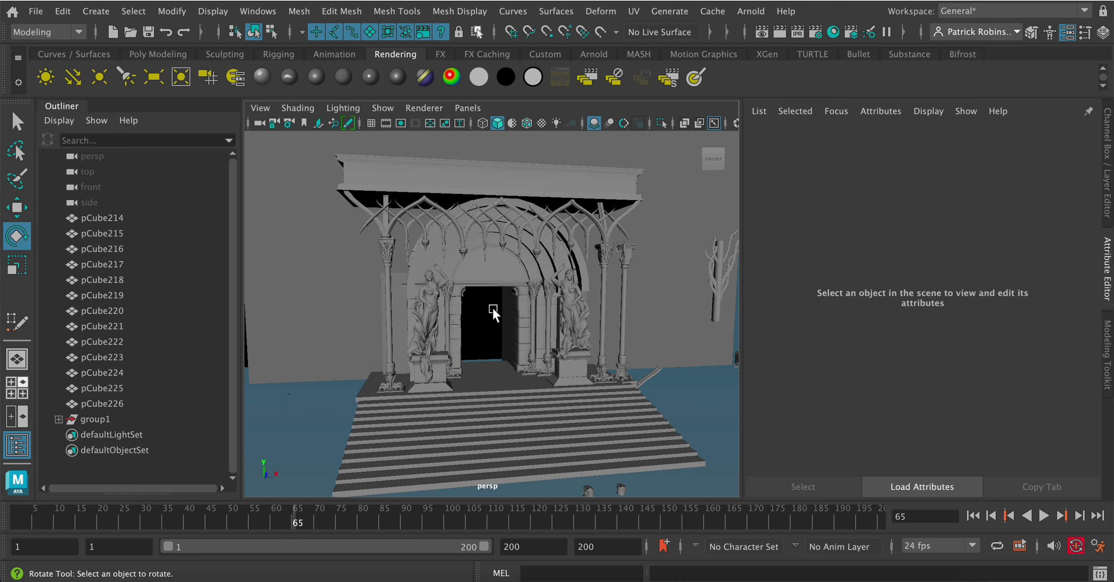
{"action": "left_click", "coordinate": [182, 52]}
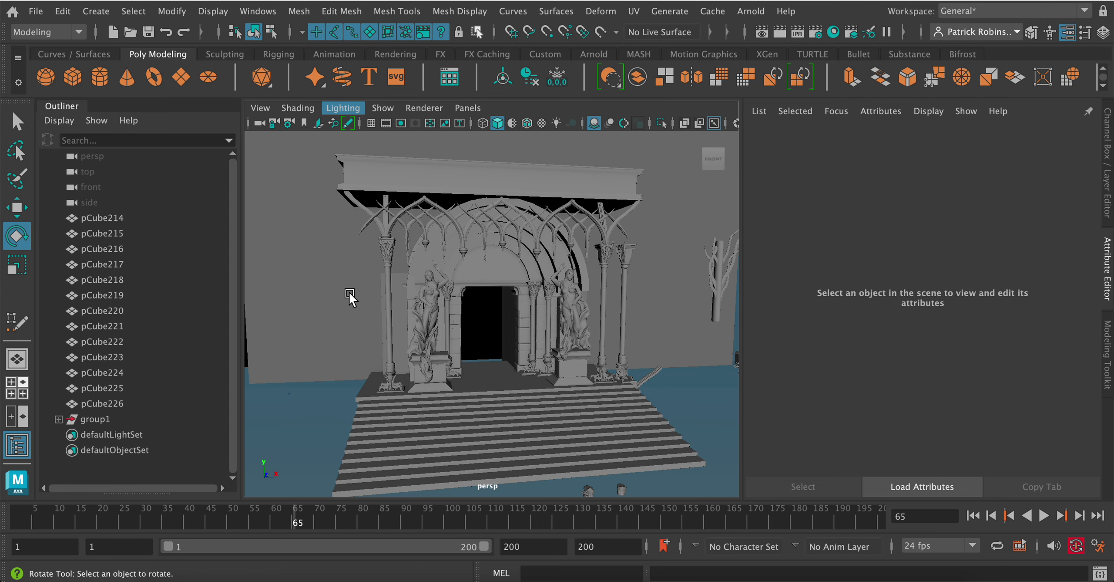
{"action": "left_click", "coordinate": [71, 97]}
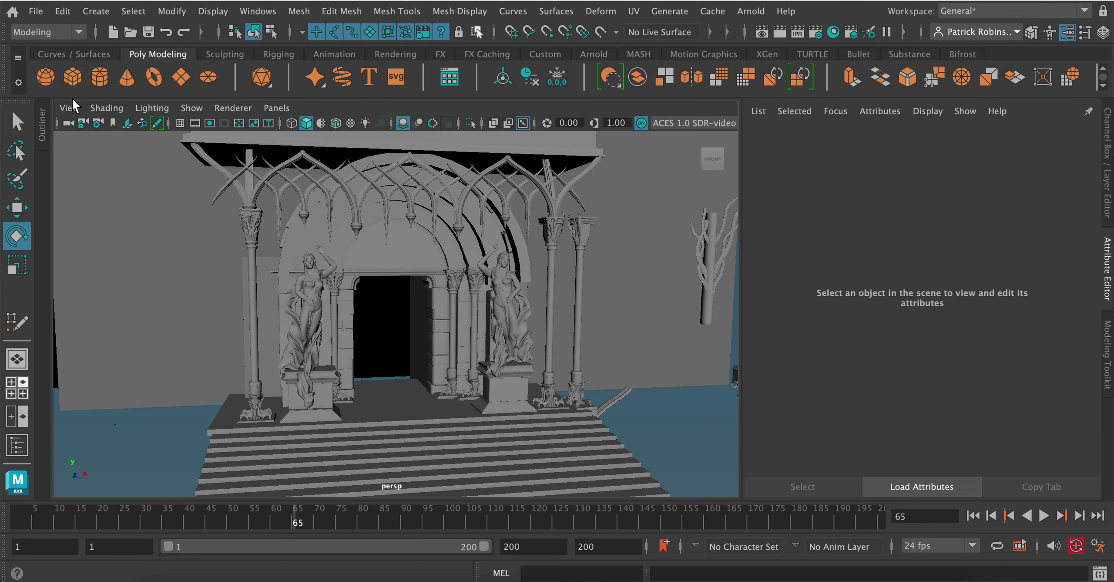
{"action": "left_click", "coordinate": [41, 134]}
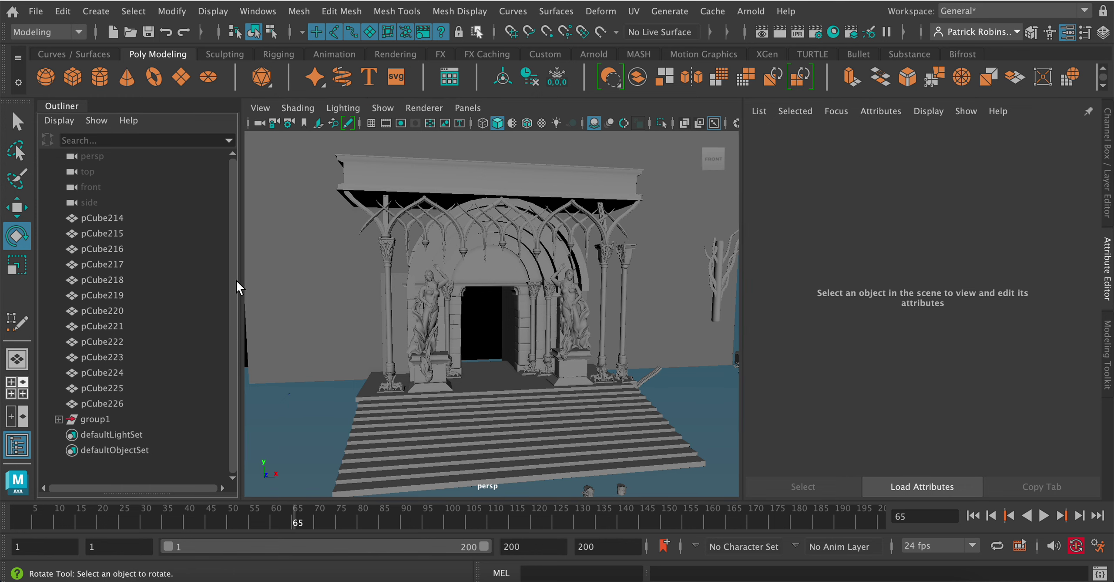
{"action": "left_click", "coordinate": [81, 141]}
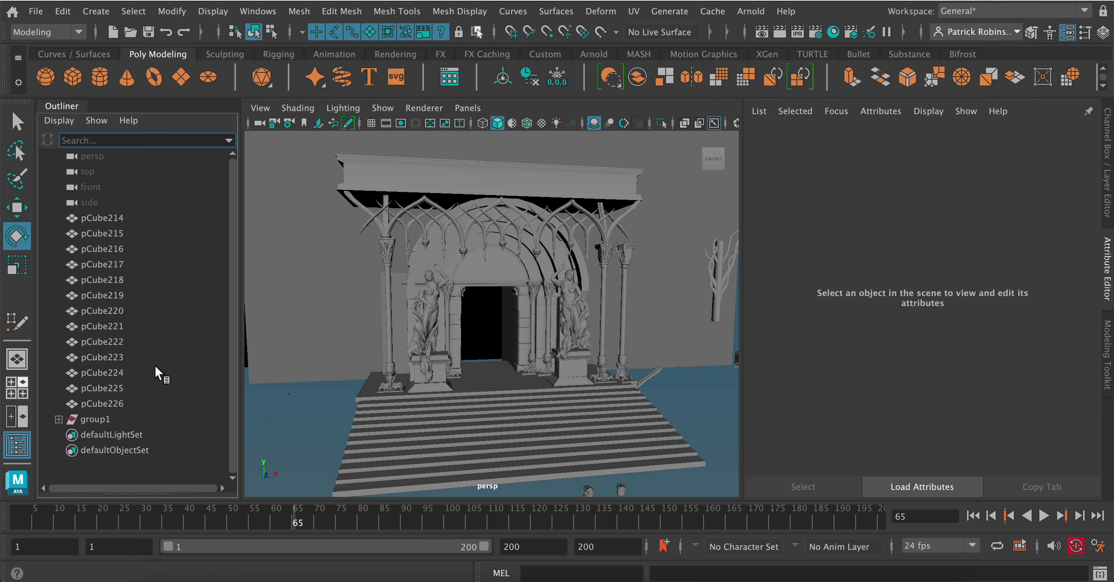
{"action": "left_click", "coordinate": [136, 341]}
{"action": "left_click", "coordinate": [135, 387]}
{"action": "left_click", "coordinate": [134, 431]}
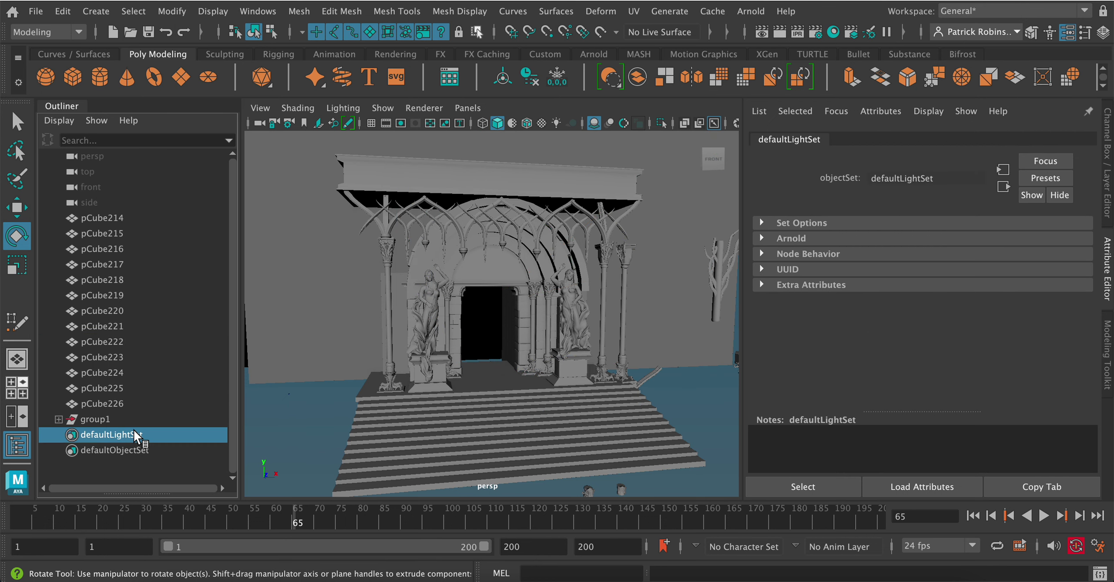
{"action": "left_click", "coordinate": [149, 476]}
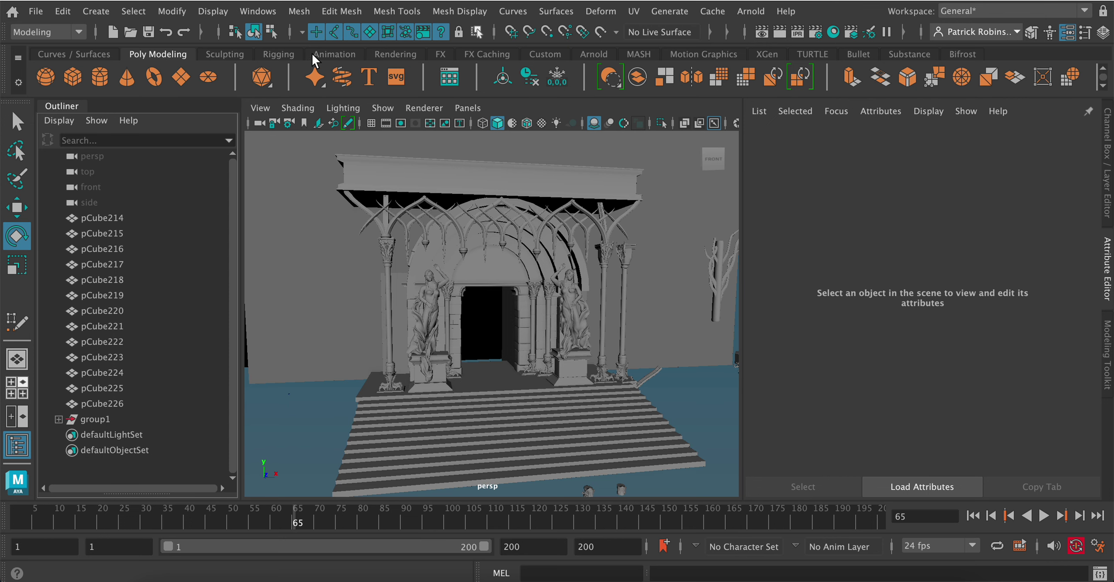
Create an ambient light, raise it about 49.5 cm and move it to about -165.5 cm in X, beside the entrance
{"action": "left_click", "coordinate": [383, 51]}
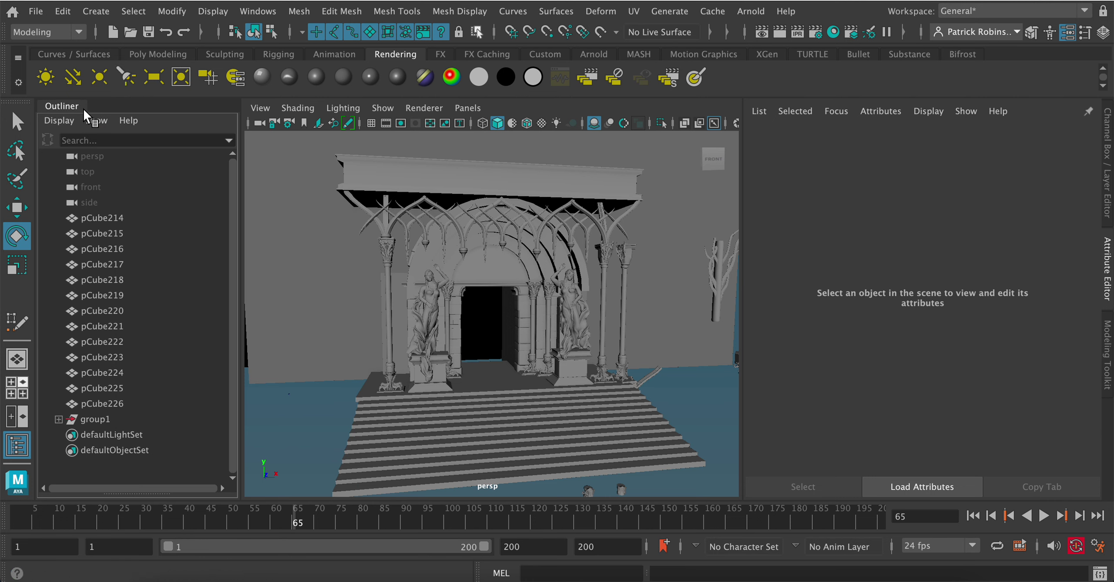
{"action": "left_click", "coordinate": [46, 78]}
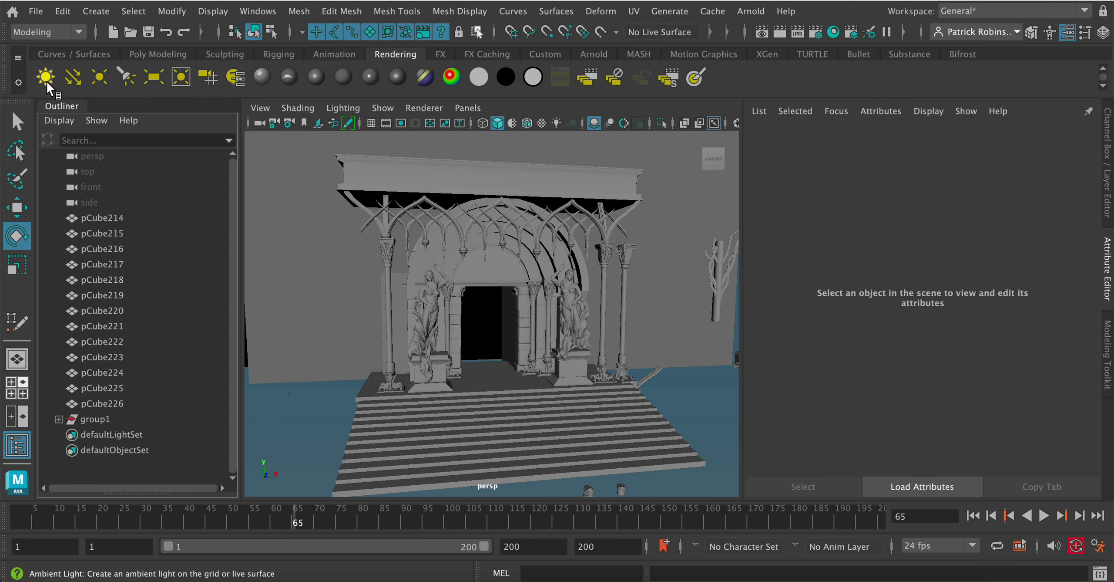
{"action": "left_click", "coordinate": [14, 217]}
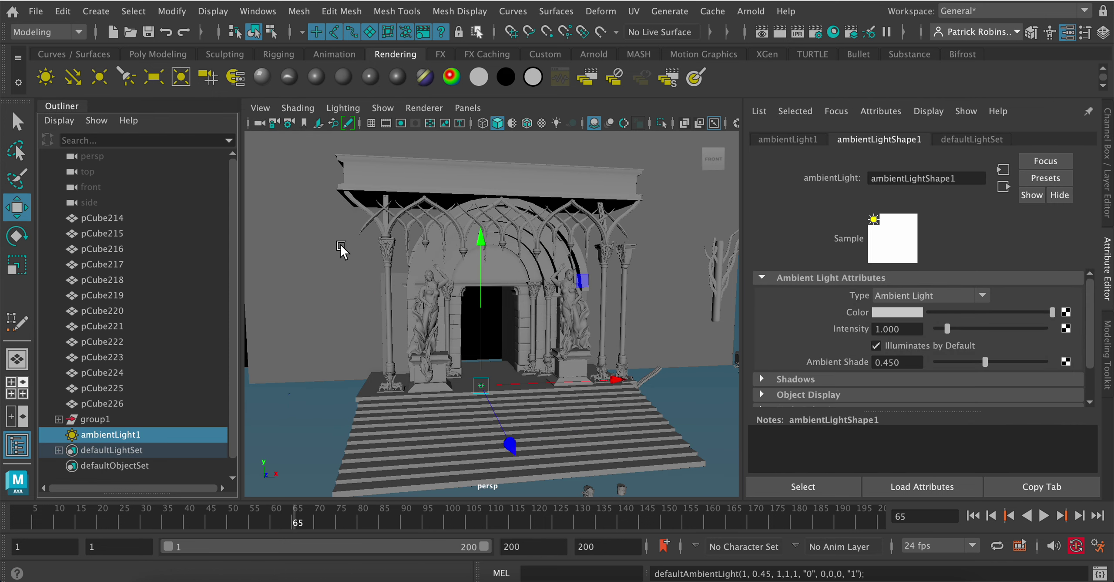
{"action": "left_click_drag", "start_coordinate": [484, 274], "coordinate": [481, 230]}
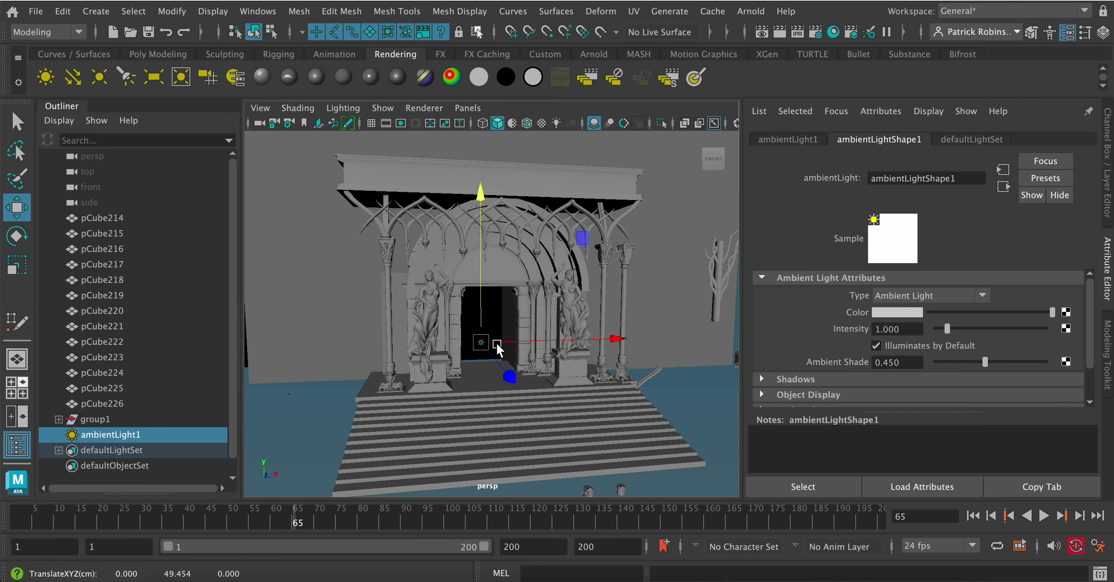
{"action": "left_click_drag", "start_coordinate": [515, 341], "coordinate": [365, 344]}
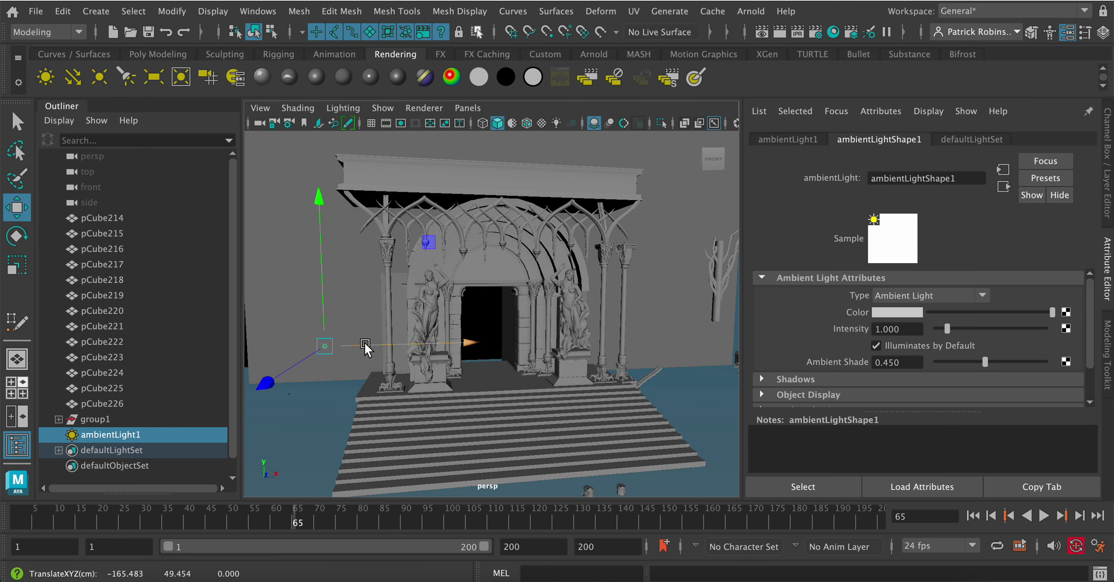
Display the scene in wireframe and examine the light's position and the geometry around the doorway
{"action": "left_click", "coordinate": [333, 404]}
{"action": "key", "text": "4"}
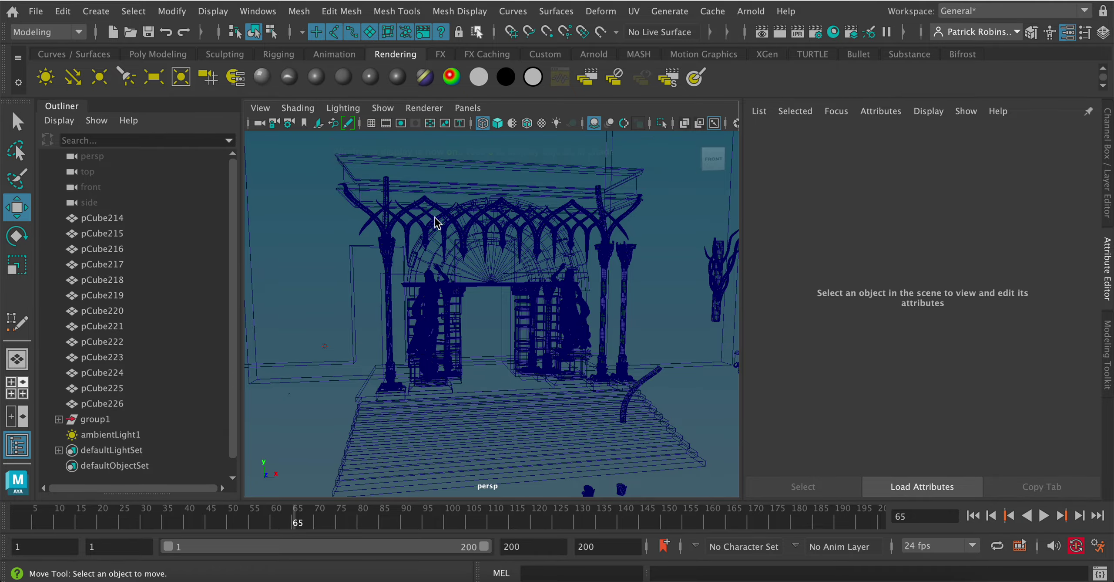
{"action": "scroll", "coordinate": [437, 222], "scroll_direction": "up", "scroll_amount": 10}
{"action": "scroll", "coordinate": [480, 381], "scroll_direction": "down", "scroll_amount": 10}
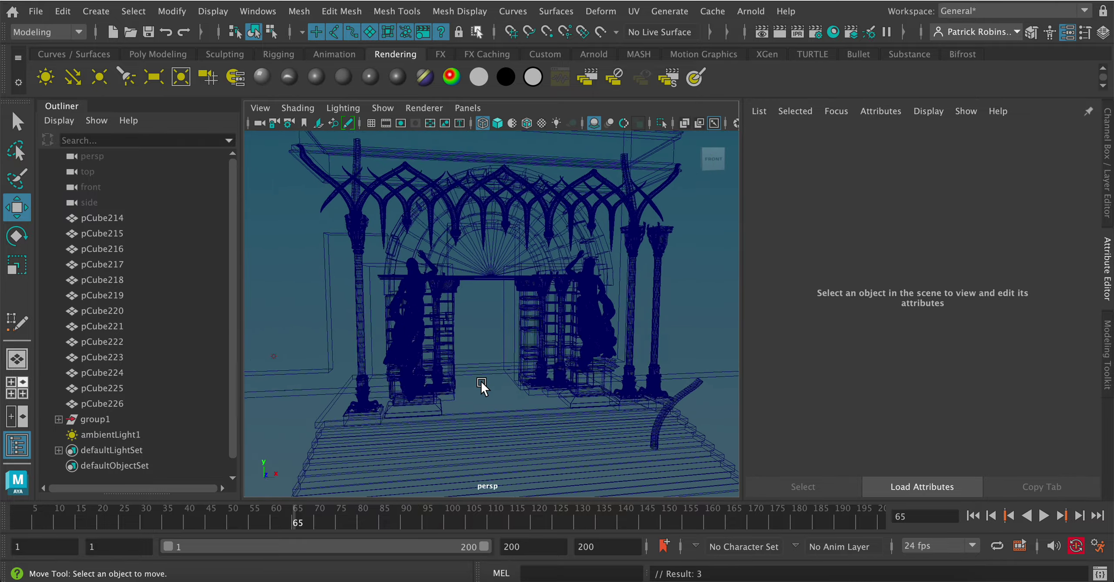
{"action": "scroll", "coordinate": [501, 329], "scroll_direction": "up", "scroll_amount": 3}
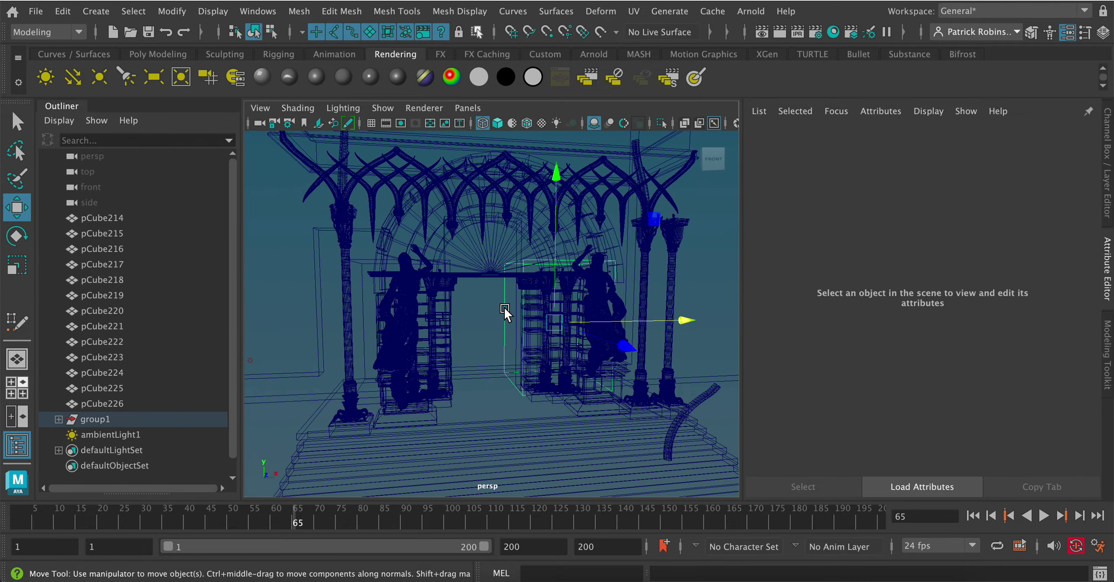
{"action": "left_click", "coordinate": [504, 306]}
{"action": "scroll", "coordinate": [473, 354], "scroll_direction": "down", "scroll_amount": 2}
{"action": "scroll", "coordinate": [473, 354], "scroll_direction": "down", "scroll_amount": 2}
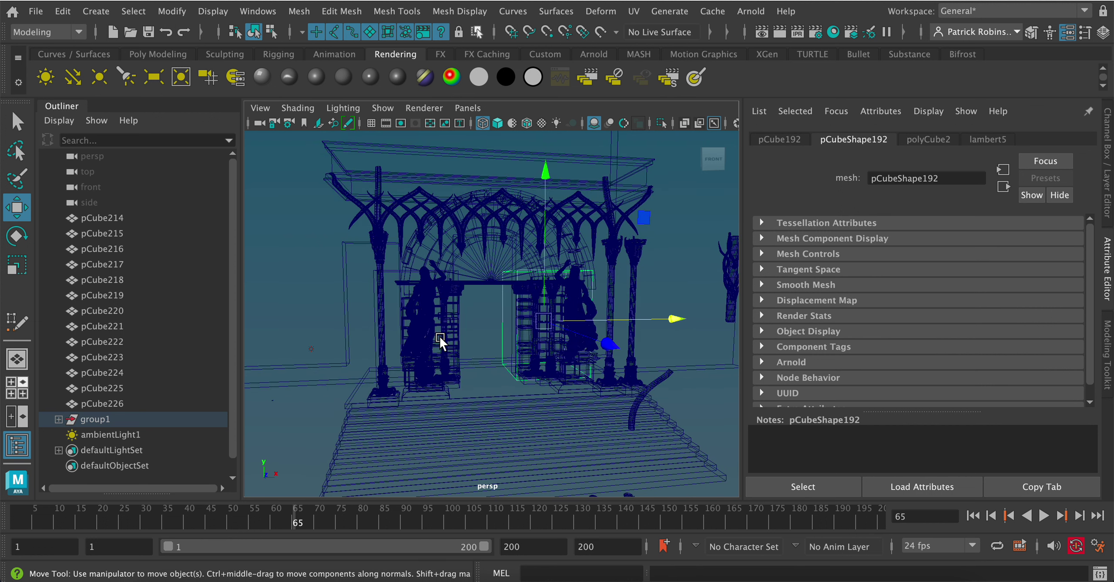
{"action": "scroll", "coordinate": [440, 336], "scroll_direction": "down", "scroll_amount": 2}
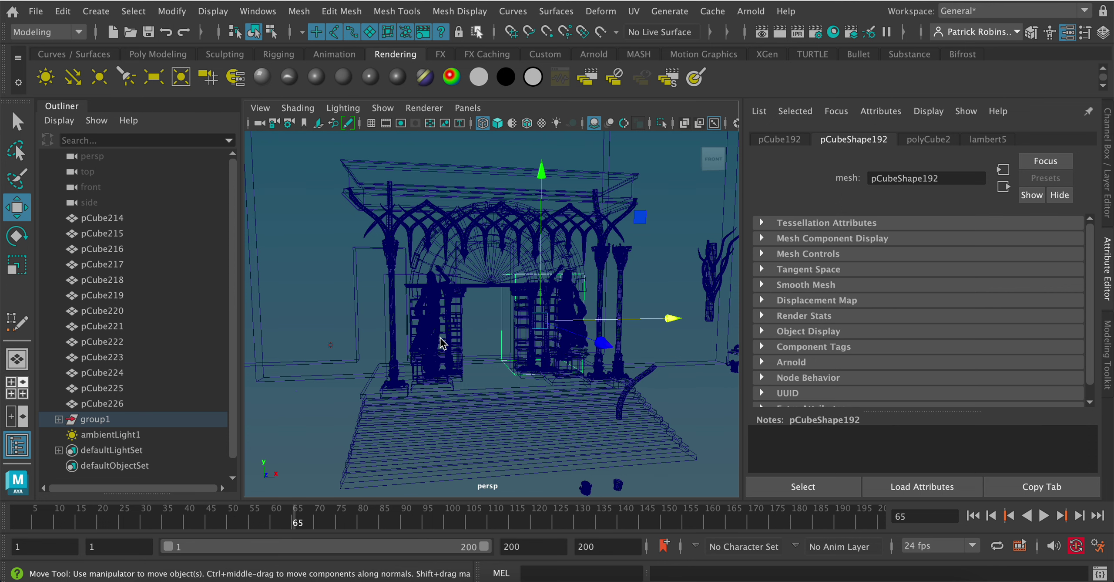
Return the viewport to shaded display with textures and use all scene lights
{"action": "key", "text": "5"}
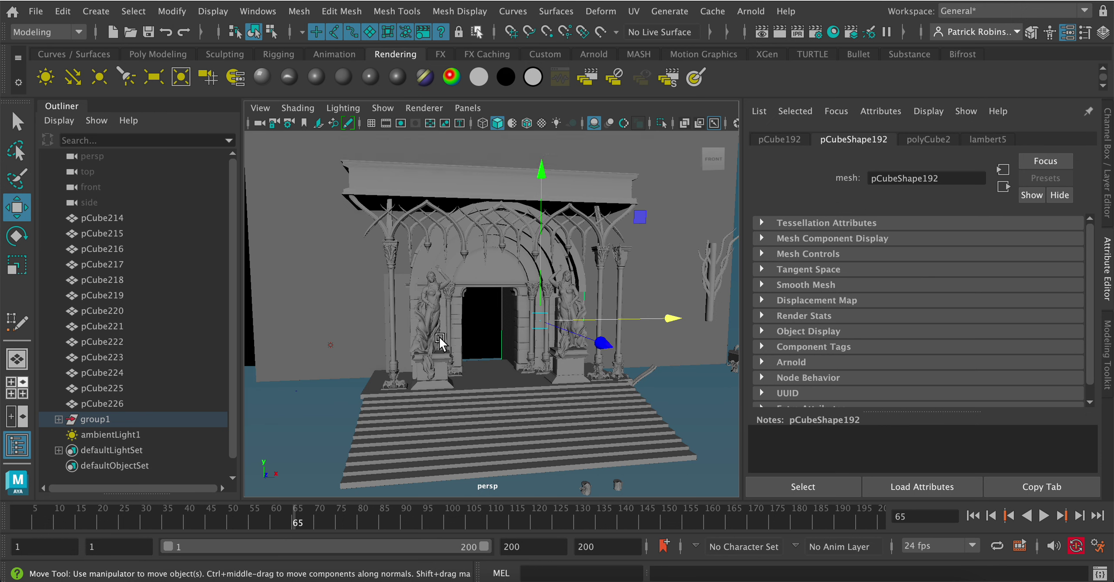
{"action": "key", "text": "6"}
{"action": "key", "text": "7"}
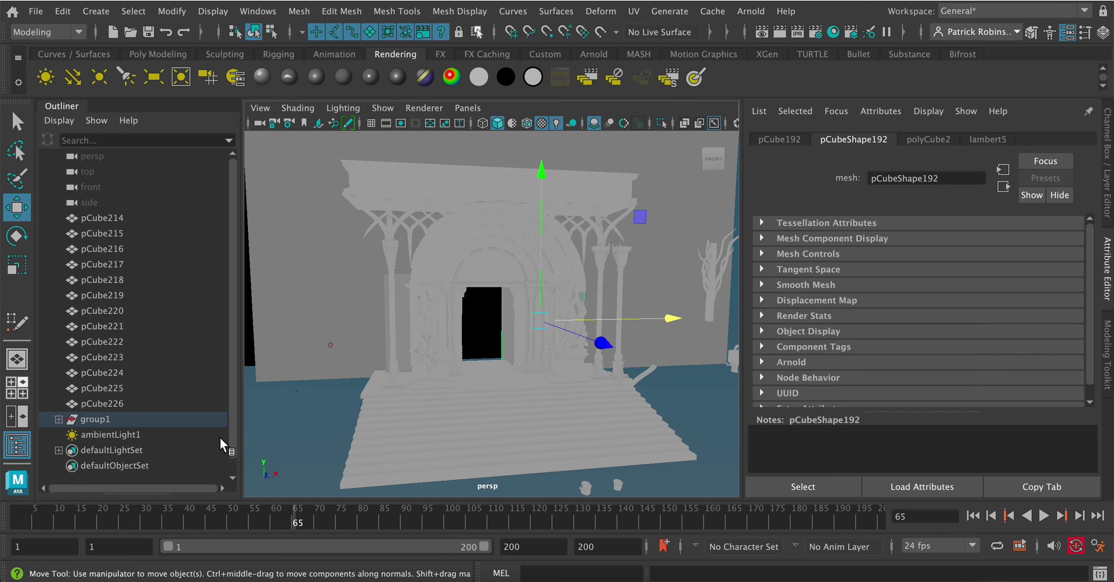
Select the ambient light and set its intensity to 0.870
{"action": "left_click", "coordinate": [97, 435]}
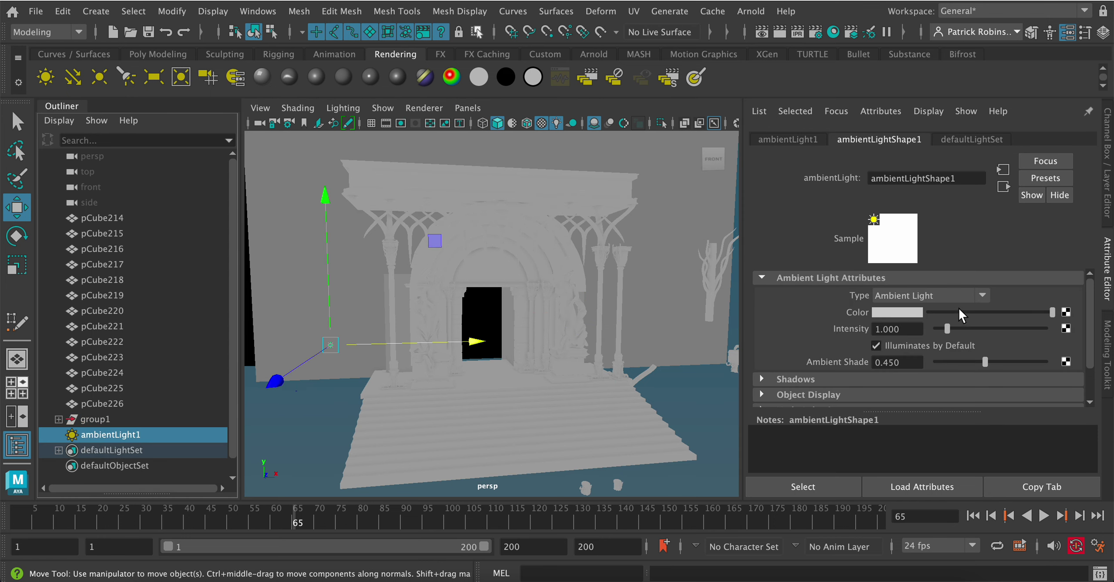
{"action": "left_click", "coordinate": [1110, 264]}
{"action": "left_click", "coordinate": [1110, 264]}
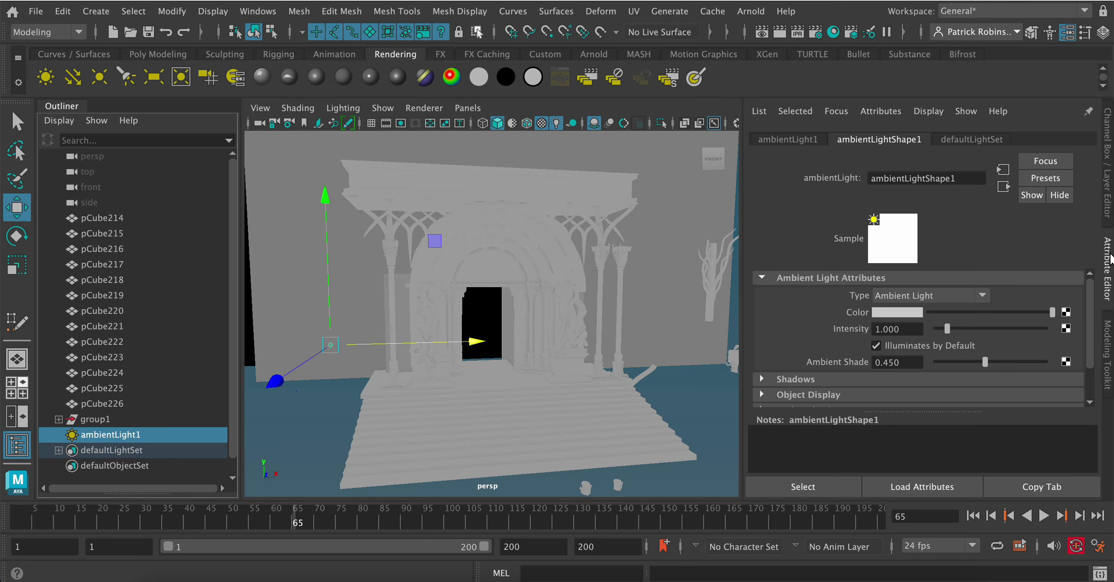
{"action": "mouse_move", "coordinate": [946, 325]}
{"action": "left_mouse_down"}
{"action": "mouse_move", "coordinate": [937, 329]}
{"action": "mouse_move", "coordinate": [947, 327]}
{"action": "left_mouse_up"}
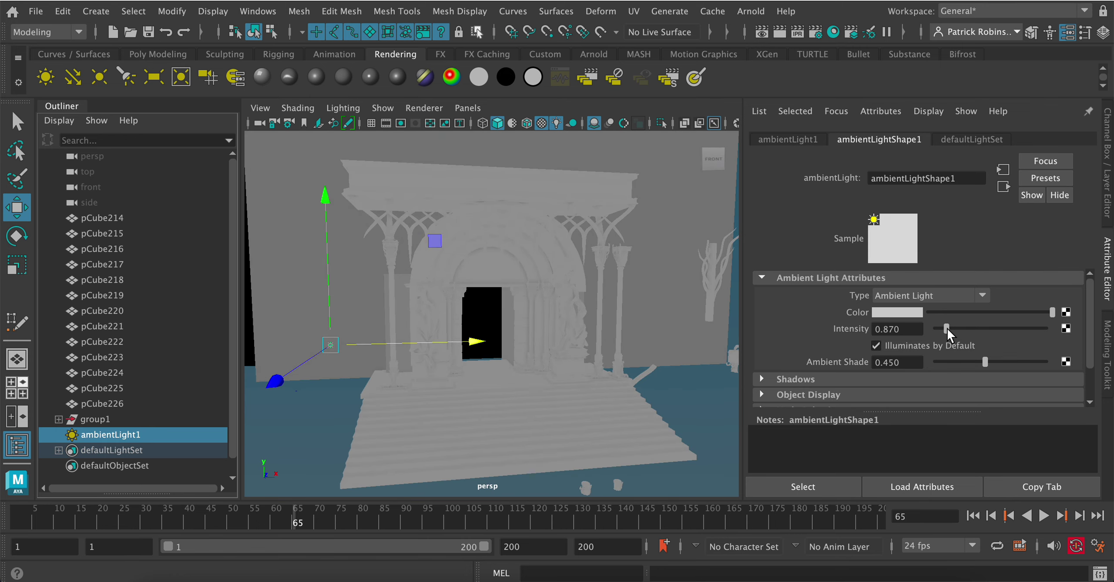
Color the ambient light pink with hue 360, saturation 0.593 and value 1.000, and set its intensity to 0.580
{"action": "left_click", "coordinate": [911, 311]}
{"action": "left_click", "coordinate": [905, 369]}
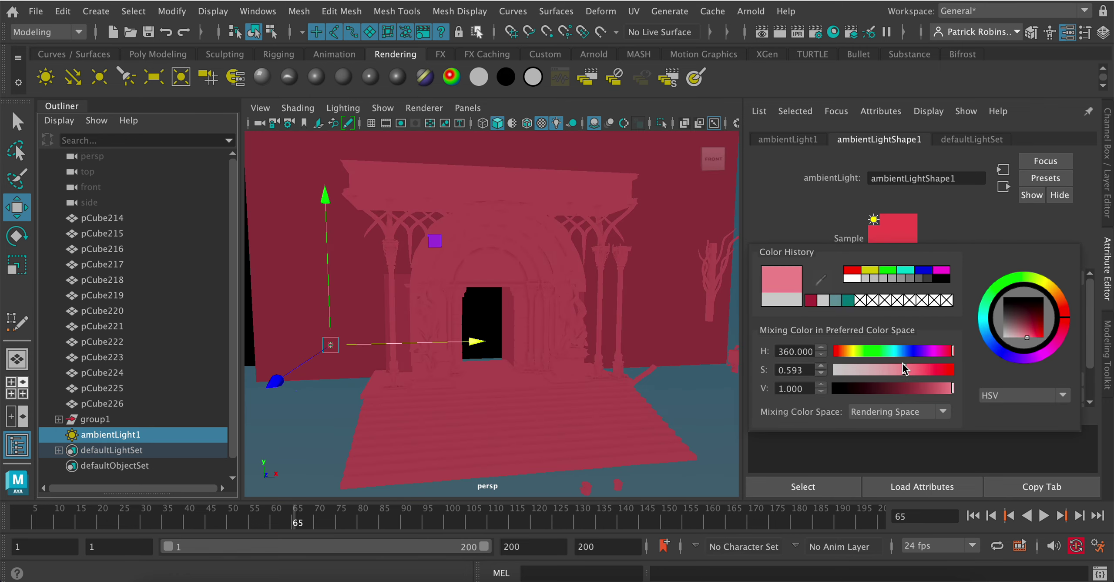
{"action": "left_click", "coordinate": [862, 216]}
{"action": "left_click", "coordinate": [944, 328]}
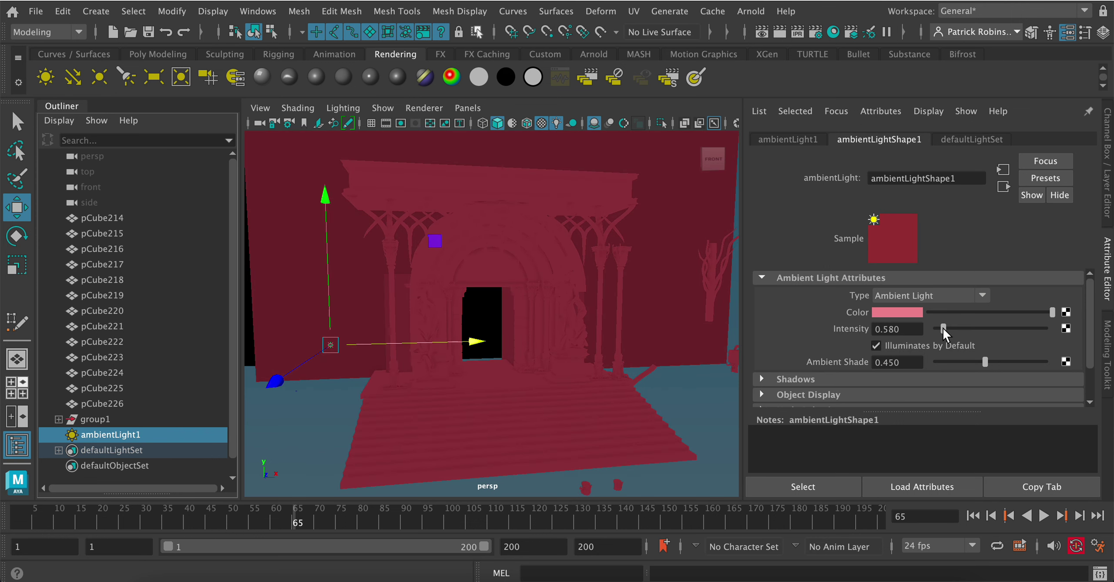
Recolor the ambient light yellow-green with hue 65.464, darken it to value 0.455 and reduce its saturation to a dull olive gray
{"action": "left_click", "coordinate": [883, 312]}
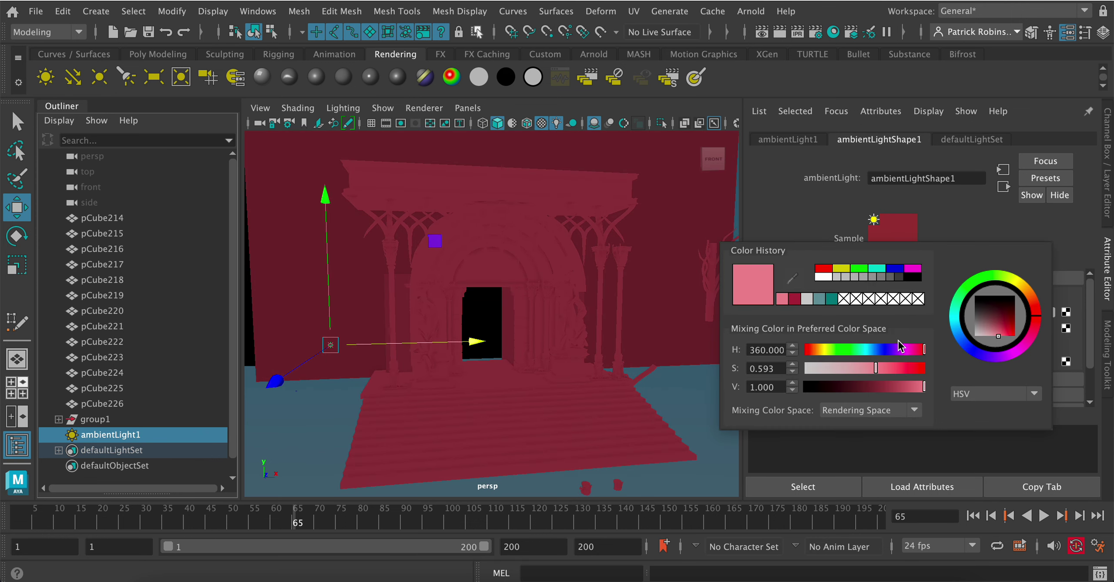
{"action": "left_click", "coordinate": [1012, 279]}
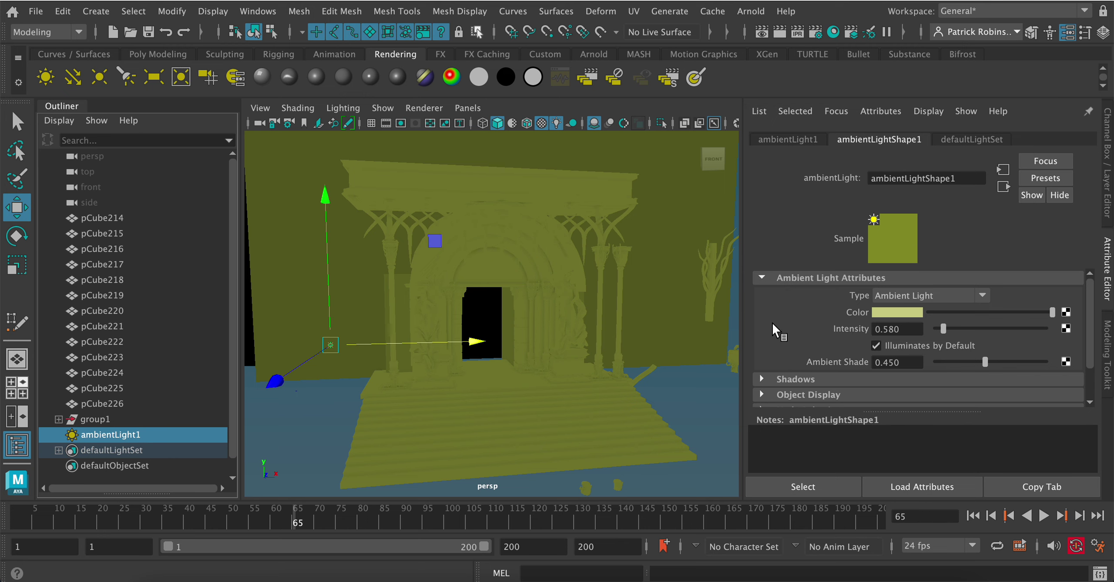
{"action": "left_click_drag", "start_coordinate": [934, 310], "coordinate": [985, 312]}
{"action": "left_click", "coordinate": [895, 312]}
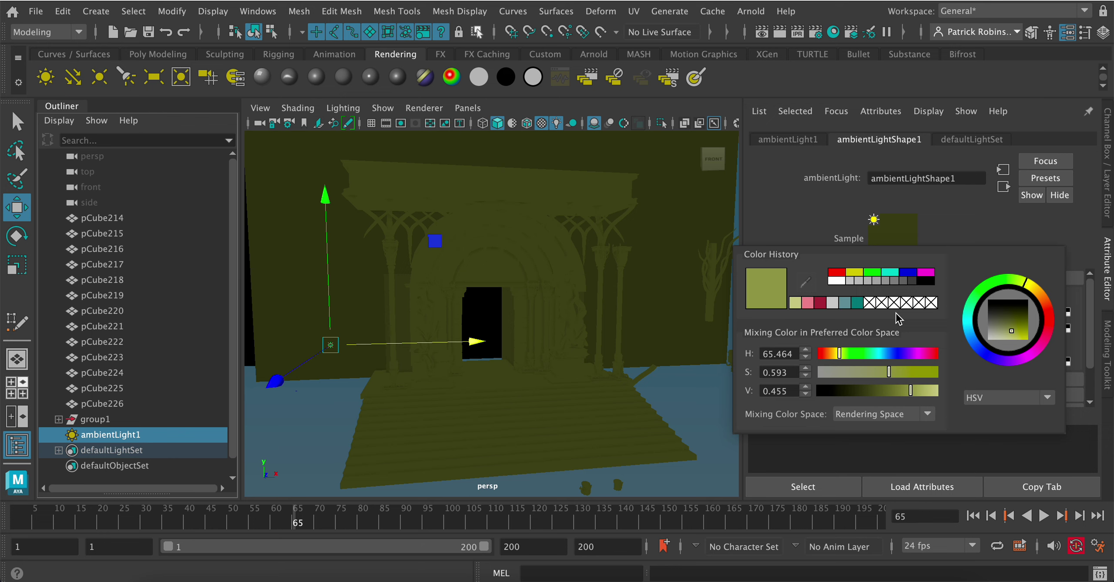
{"action": "left_click_drag", "start_coordinate": [868, 373], "coordinate": [841, 372]}
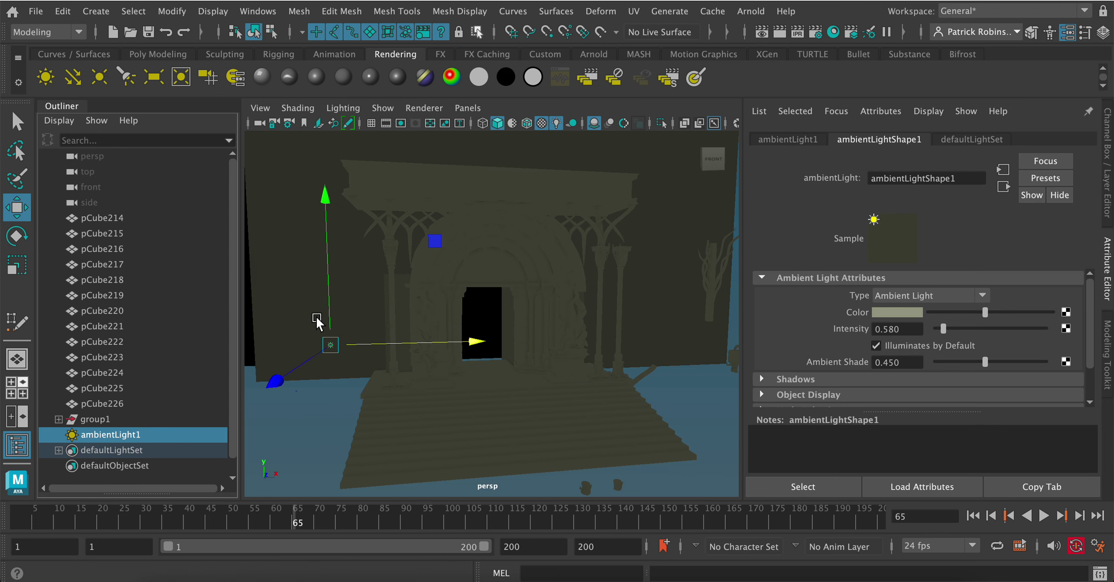
Delete the ambient light from the scene
{"action": "left_click", "coordinate": [319, 337]}
{"action": "left_click", "coordinate": [98, 434]}
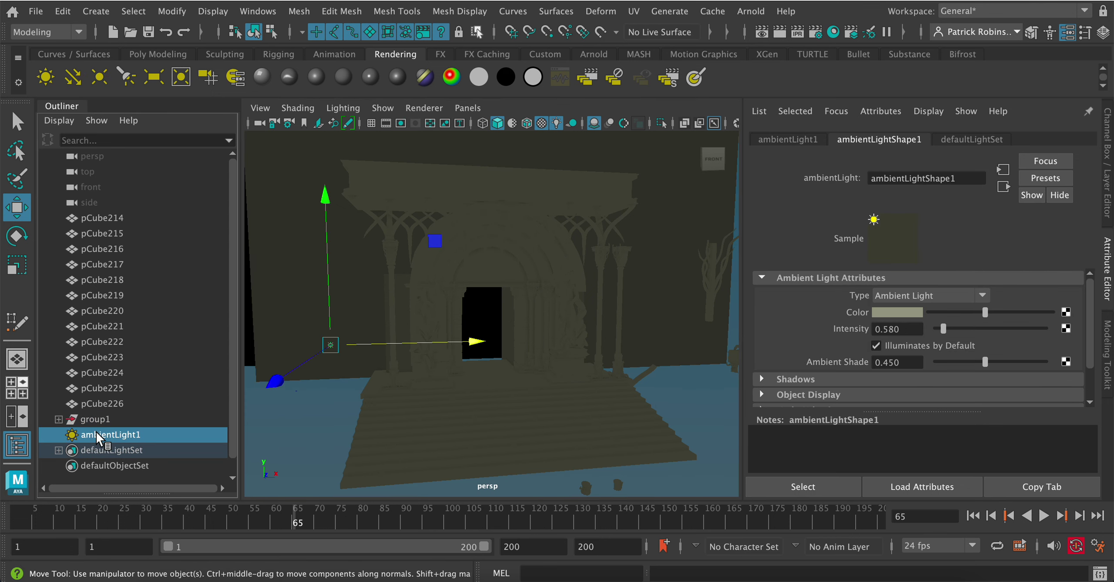
{"action": "key", "text": "Delete"}
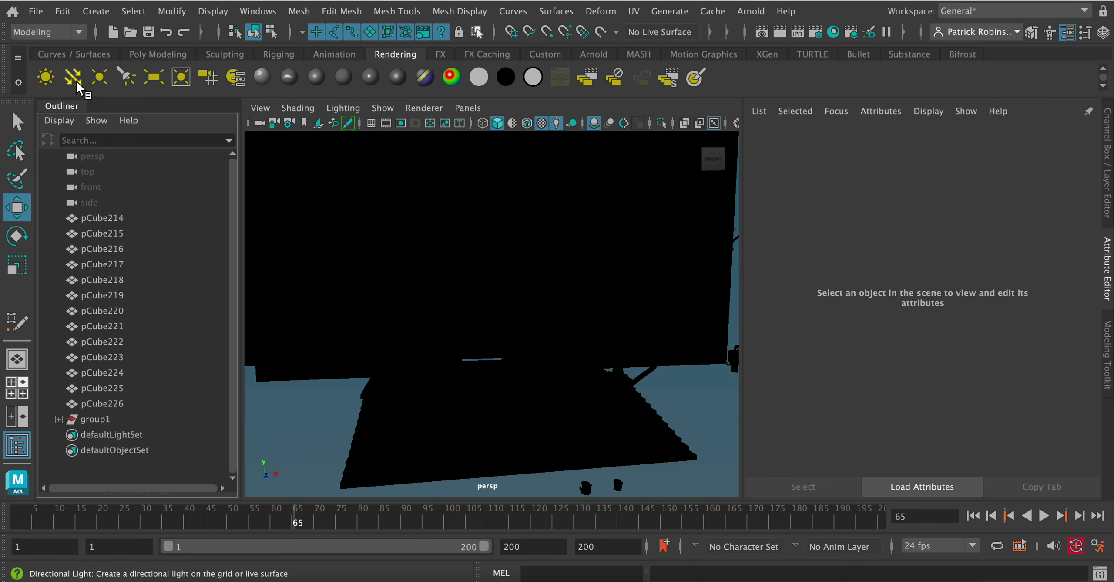
Create a directional light and move it up and to the left side of the entrance
{"action": "left_click", "coordinate": [76, 81]}
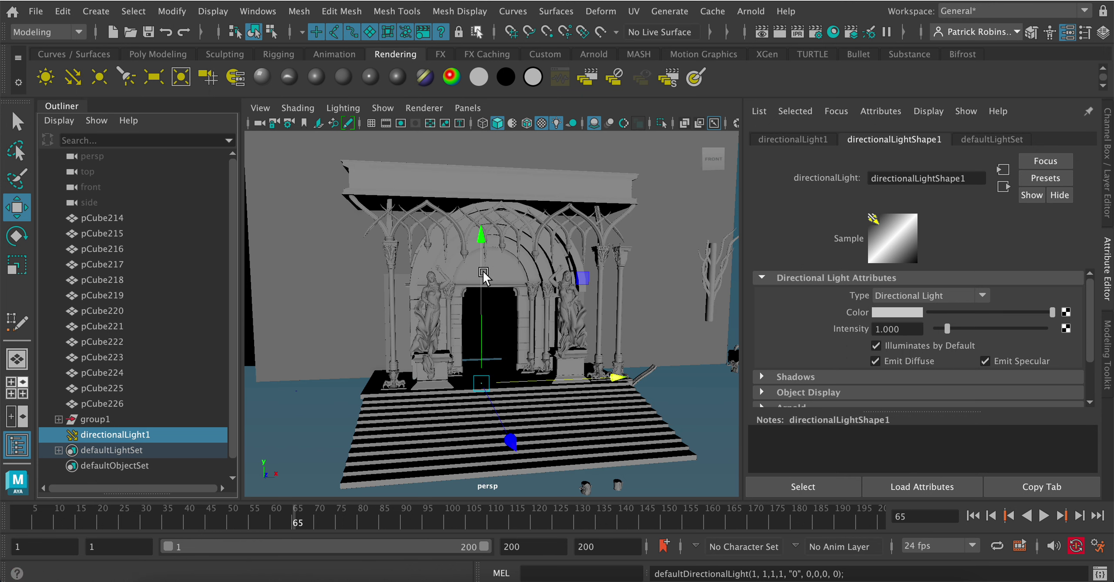
{"action": "left_click_drag", "start_coordinate": [481, 272], "coordinate": [432, 334]}
Enlarge the directional light's icon and rotate the light to aim diagonally down toward the entrance and steps
{"action": "key", "text": "r"}
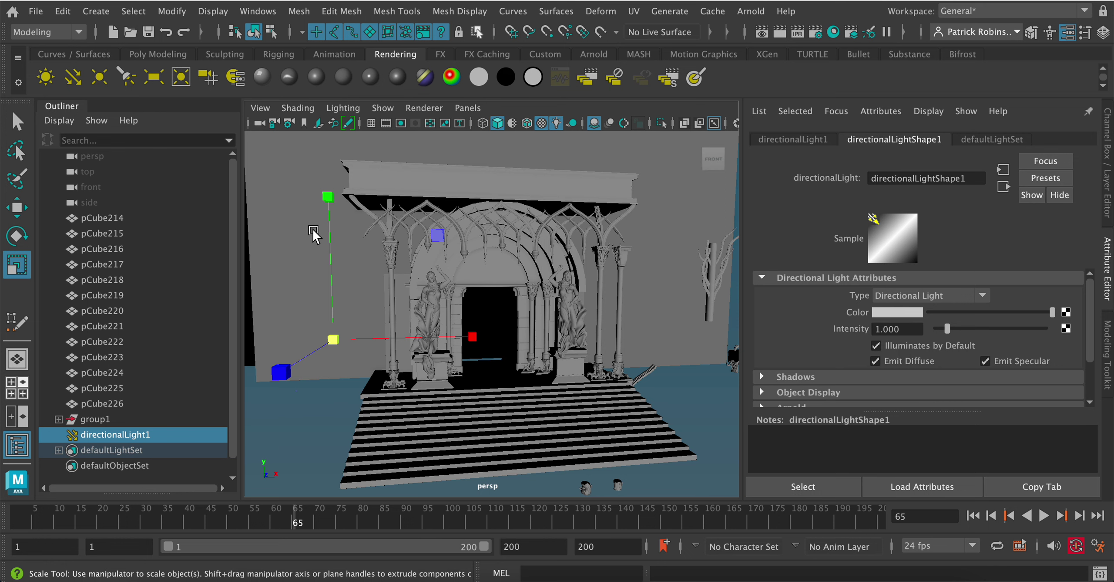
{"action": "left_click", "coordinate": [17, 236]}
{"action": "left_click_drag", "start_coordinate": [281, 319], "coordinate": [309, 215]}
{"action": "mouse_move", "coordinate": [418, 277]}
{"action": "left_mouse_down"}
{"action": "mouse_move", "coordinate": [377, 272]}
{"action": "mouse_move", "coordinate": [241, 186]}
{"action": "left_mouse_up"}
{"action": "mouse_move", "coordinate": [264, 150]}
{"action": "left_mouse_down"}
{"action": "mouse_move", "coordinate": [251, 262]}
{"action": "mouse_move", "coordinate": [250, 169]}
{"action": "mouse_move", "coordinate": [306, 223]}
{"action": "mouse_move", "coordinate": [296, 214]}
{"action": "left_mouse_up"}
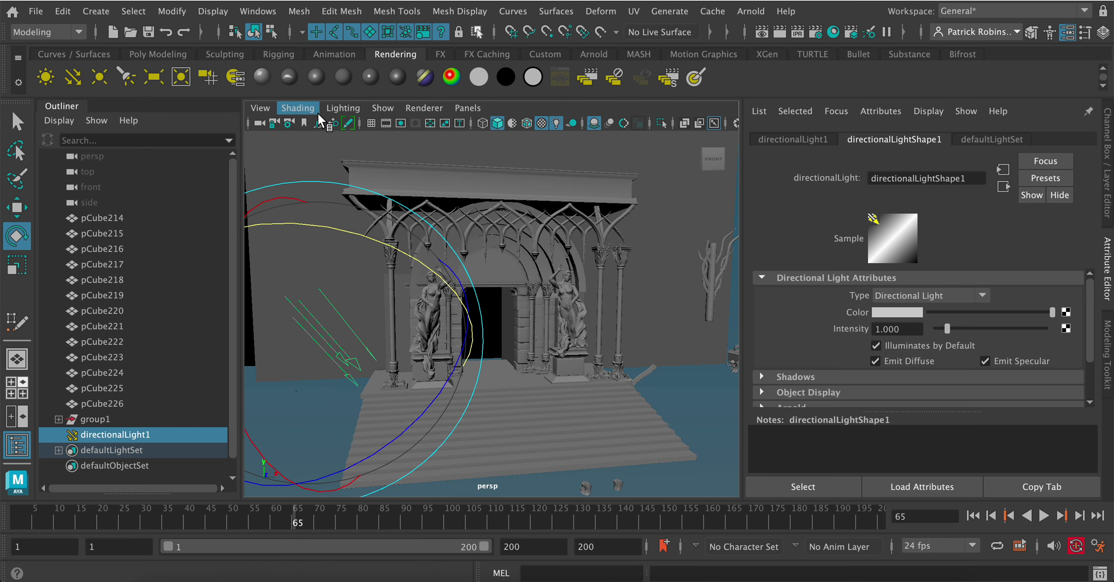
Turn on viewport shadows and rotate the directional light slightly further to shift the shadows across the entrance
{"action": "left_click", "coordinate": [339, 106]}
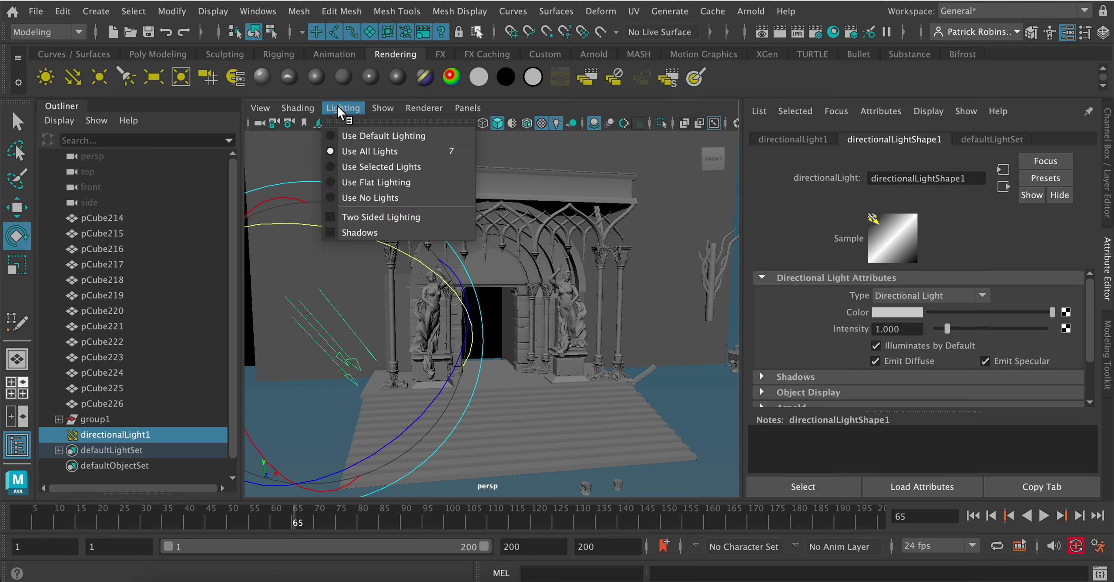
{"action": "left_click", "coordinate": [349, 232]}
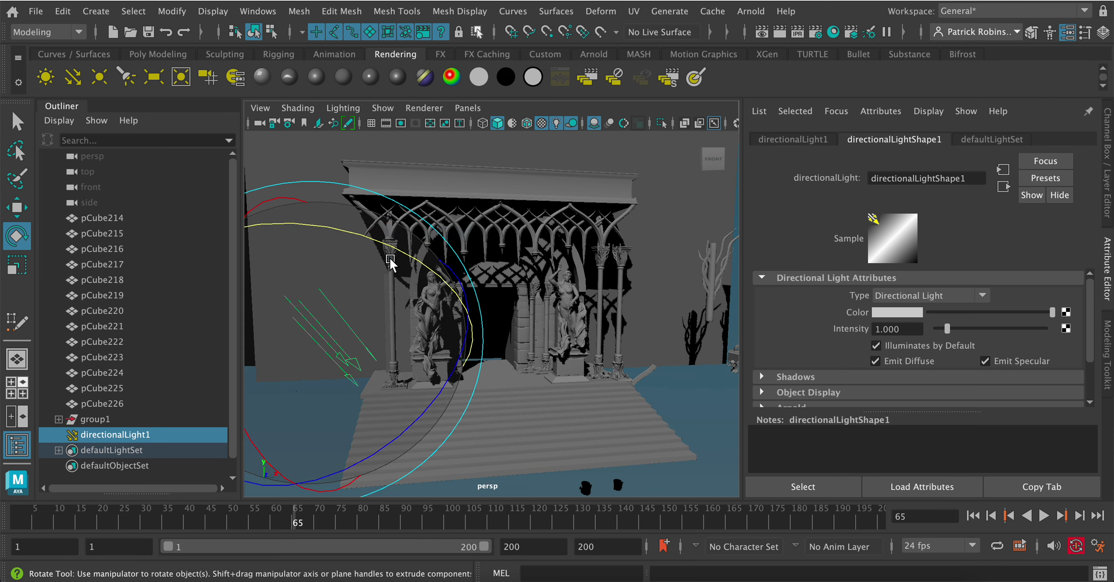
{"action": "mouse_move", "coordinate": [391, 250]}
{"action": "left_mouse_down"}
{"action": "mouse_move", "coordinate": [311, 246]}
{"action": "mouse_move", "coordinate": [398, 251]}
{"action": "mouse_move", "coordinate": [331, 239]}
{"action": "mouse_move", "coordinate": [264, 207]}
{"action": "mouse_move", "coordinate": [296, 224]}
{"action": "mouse_move", "coordinate": [273, 197]}
{"action": "mouse_move", "coordinate": [306, 241]}
{"action": "mouse_move", "coordinate": [292, 203]}
{"action": "mouse_move", "coordinate": [368, 241]}
{"action": "mouse_move", "coordinate": [356, 225]}
{"action": "mouse_move", "coordinate": [385, 236]}
{"action": "left_mouse_up"}
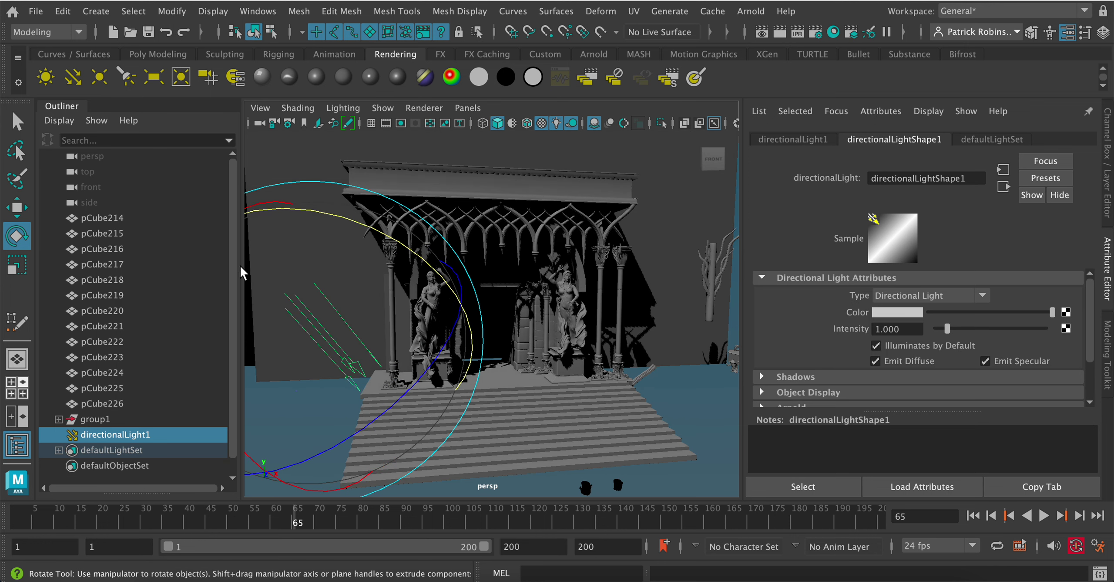
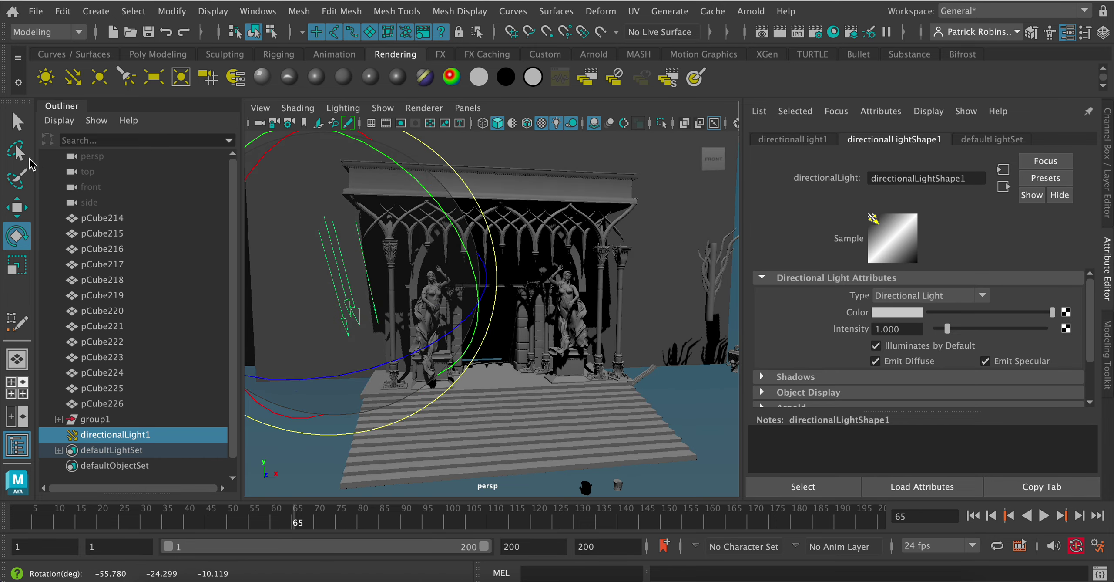
Rotate the directional light to about -59.7, -22.1, 14.4 degrees and shift it farther left to about X -186 cm
{"action": "left_click_drag", "start_coordinate": [433, 148], "coordinate": [295, 195]}
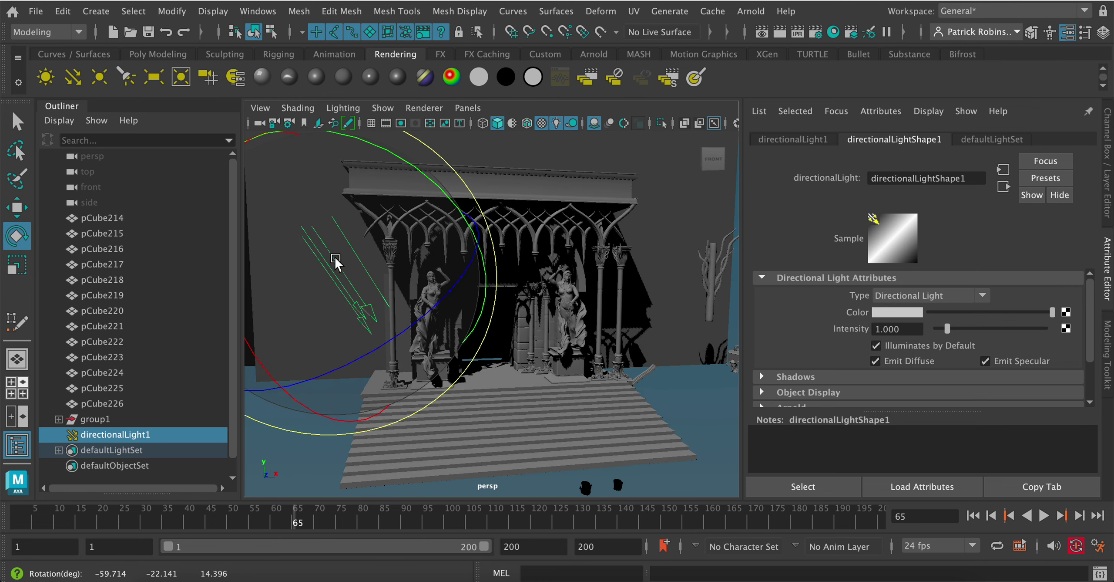
{"action": "key", "text": "w"}
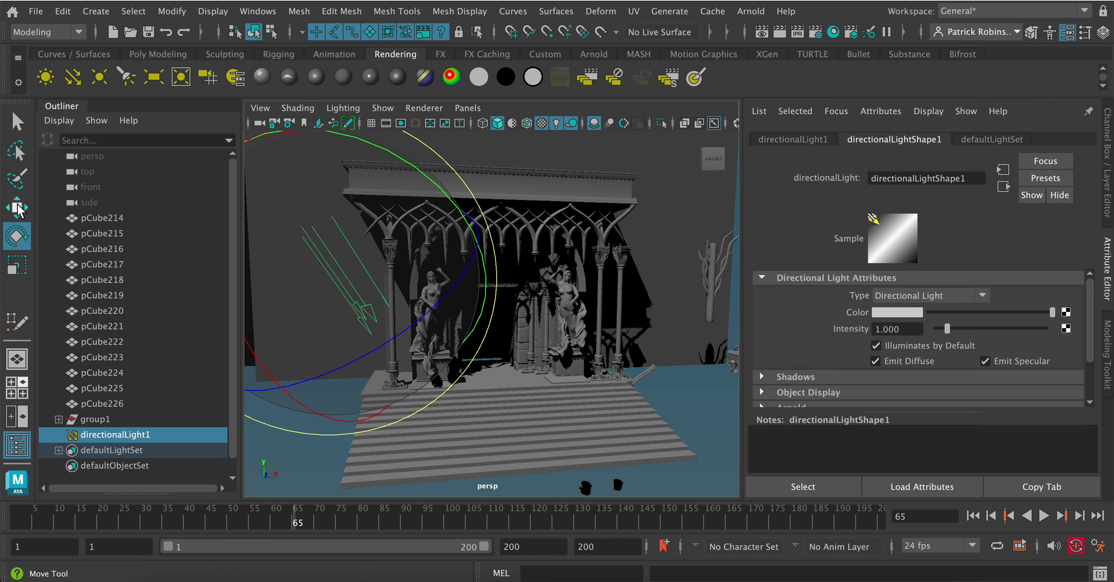
{"action": "left_click_drag", "start_coordinate": [478, 274], "coordinate": [439, 277]}
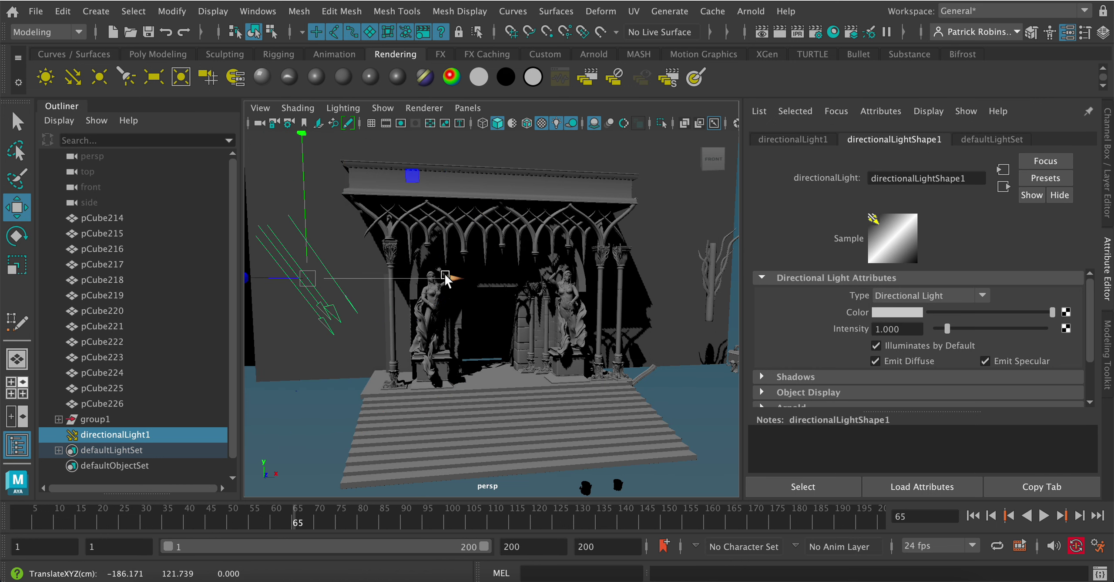
Create a point light, raise it to about 145 cm and move it out past the right side of the entrance
{"action": "left_click", "coordinate": [100, 77]}
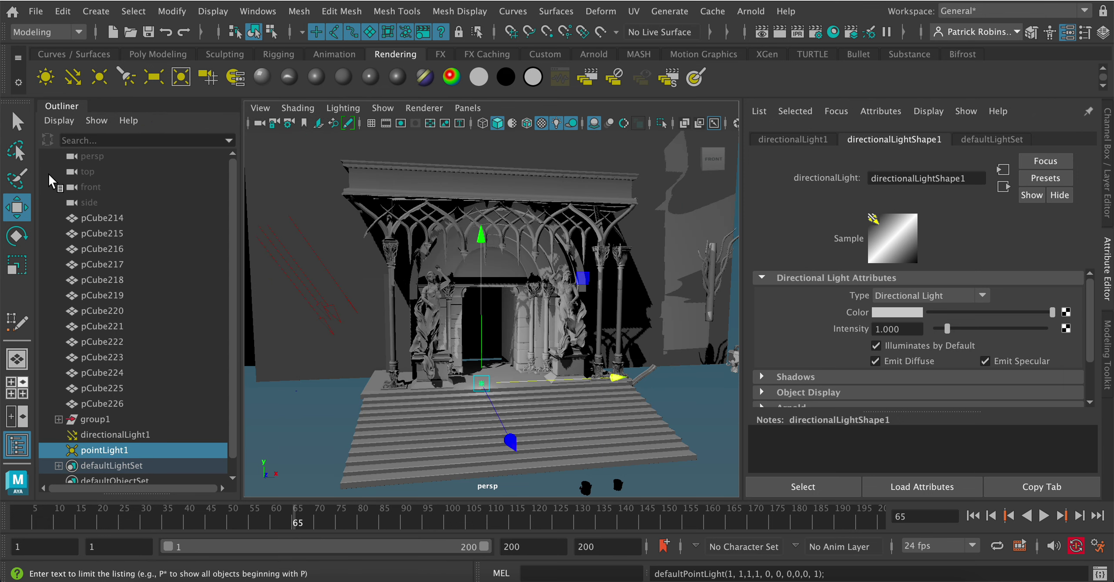
{"action": "left_click_drag", "start_coordinate": [479, 239], "coordinate": [453, 108]}
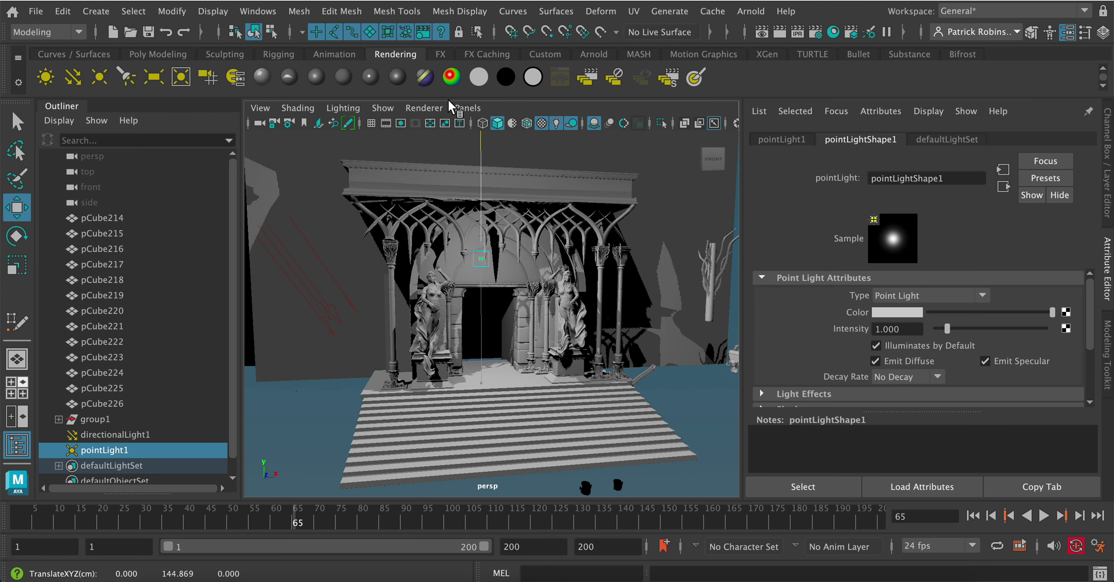
{"action": "left_click_drag", "start_coordinate": [579, 261], "coordinate": [636, 260]}
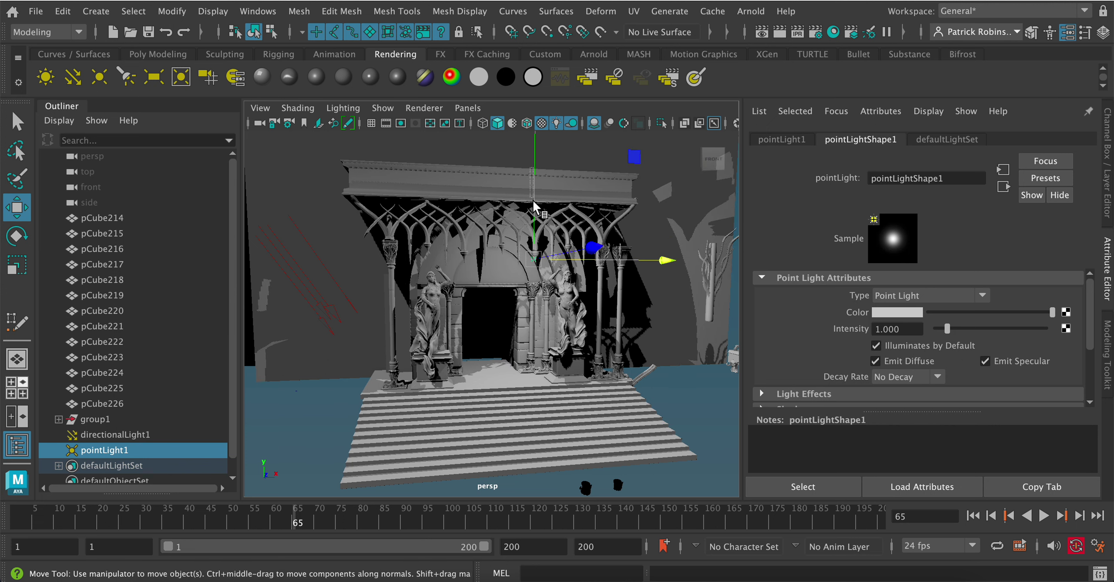
{"action": "left_click", "coordinate": [534, 250]}
{"action": "left_click", "coordinate": [545, 259]}
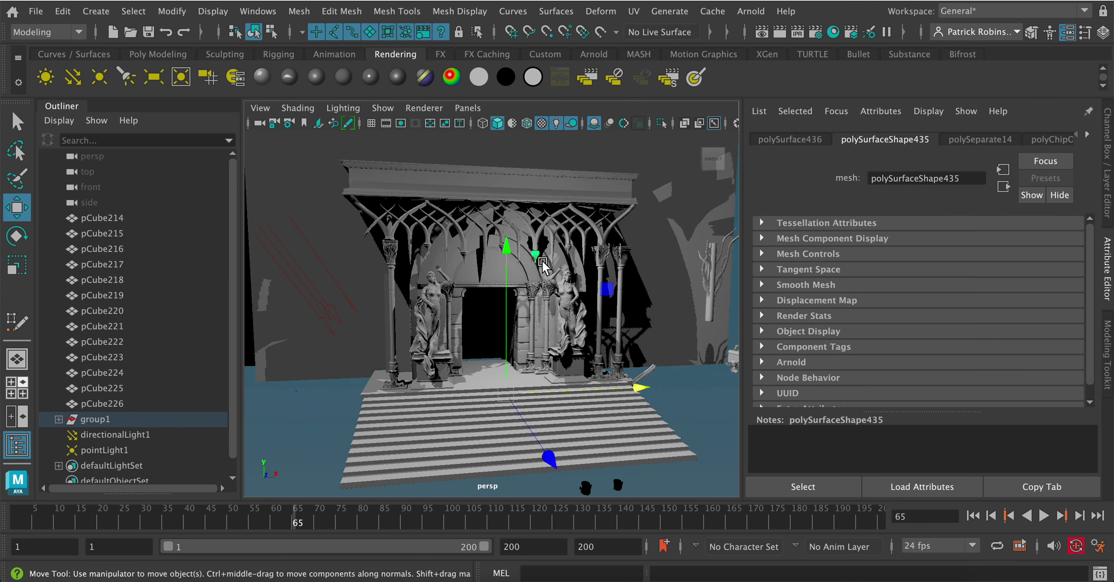
{"action": "left_click", "coordinate": [533, 259]}
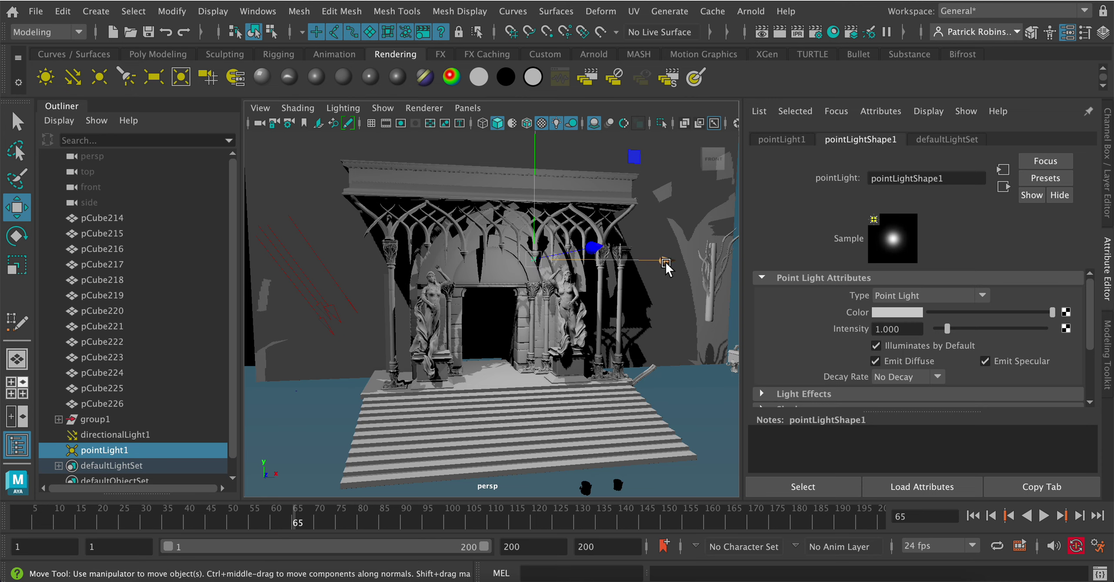
{"action": "left_click_drag", "start_coordinate": [666, 263], "coordinate": [773, 324]}
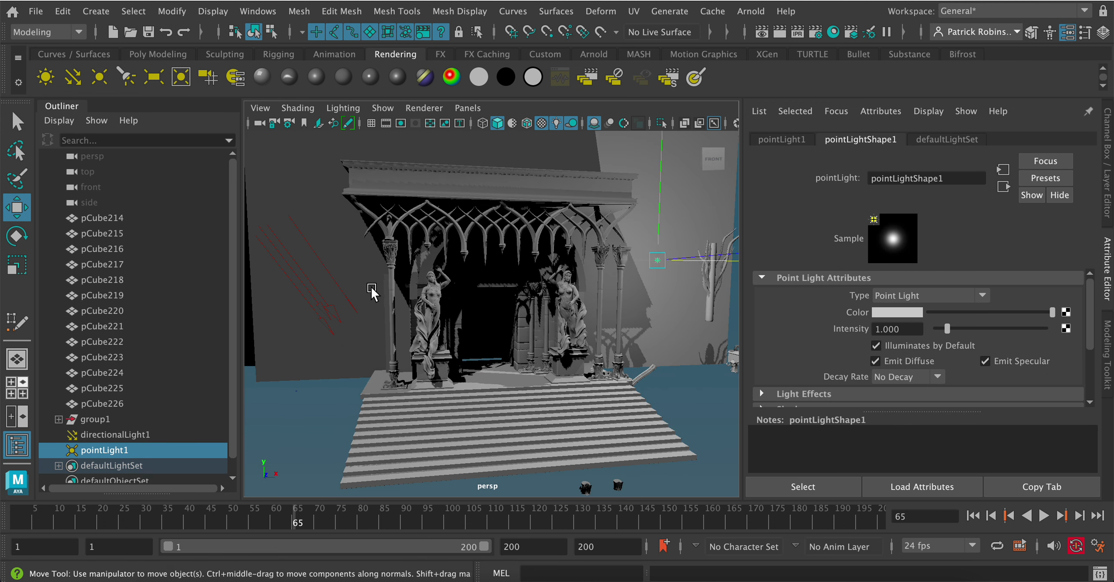
Change the directional light's color to a muted blue with a hue of about 240
{"action": "left_click", "coordinate": [335, 287]}
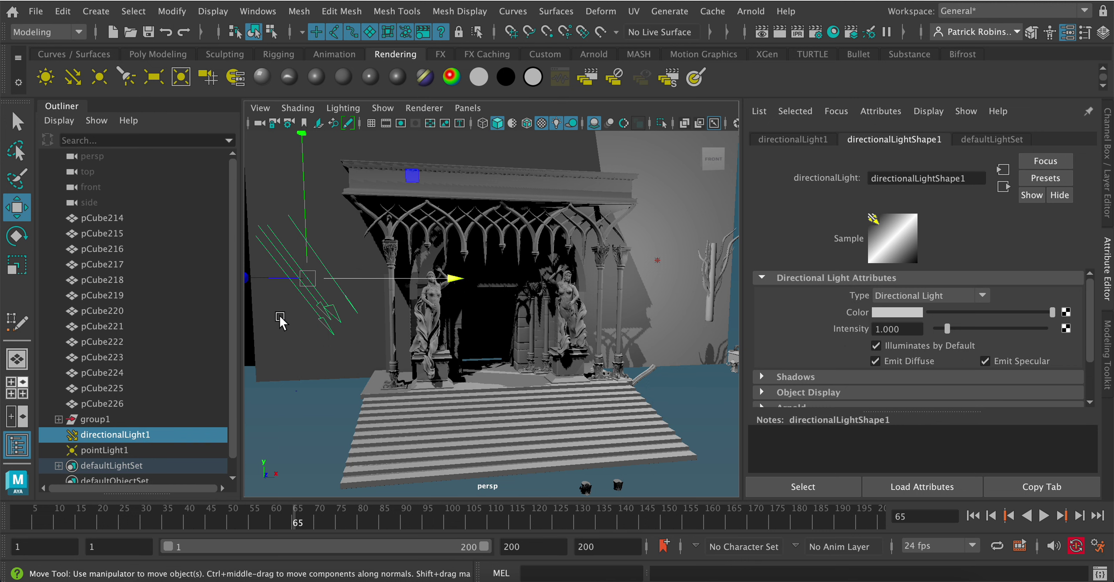
{"action": "left_click", "coordinate": [878, 312]}
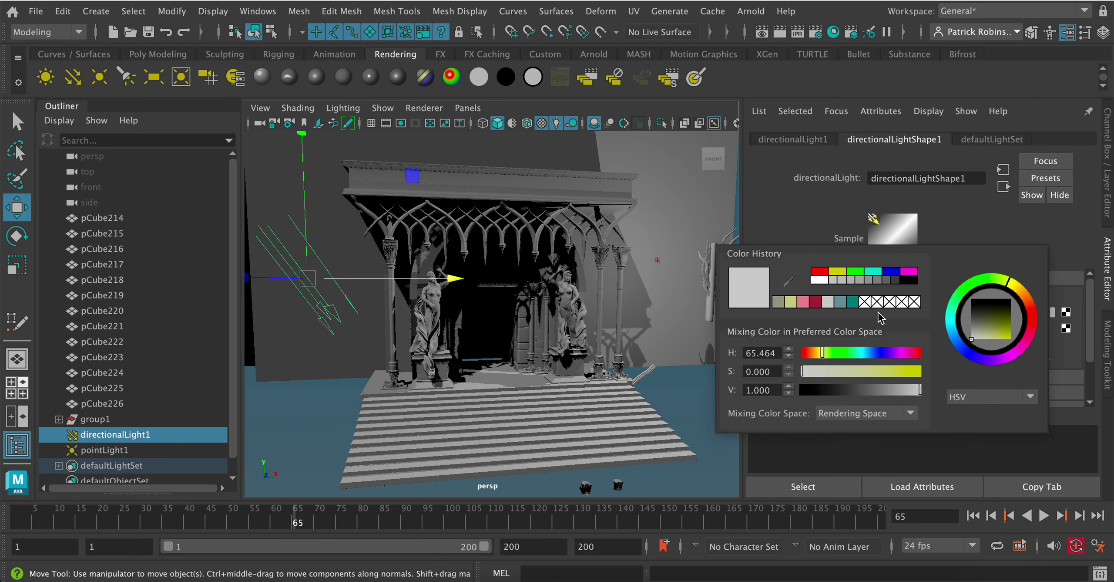
{"action": "left_click", "coordinate": [969, 354]}
{"action": "left_click", "coordinate": [984, 333]}
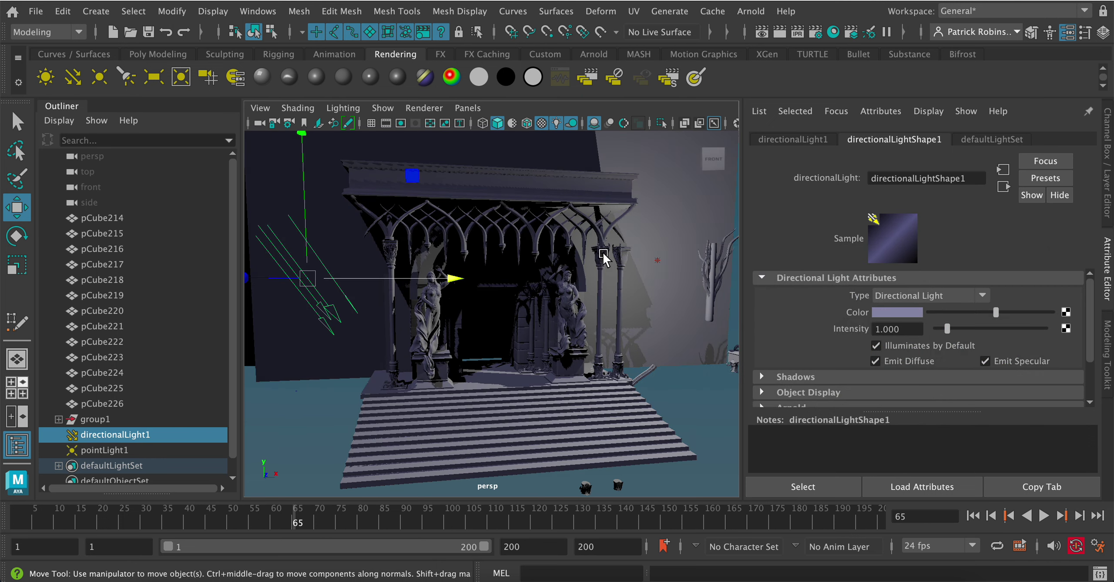
Give the point light a warm orange color of about H 33.4, S 0.451, V 0.578 and an intensity of about 3.116
{"action": "left_click", "coordinate": [658, 260]}
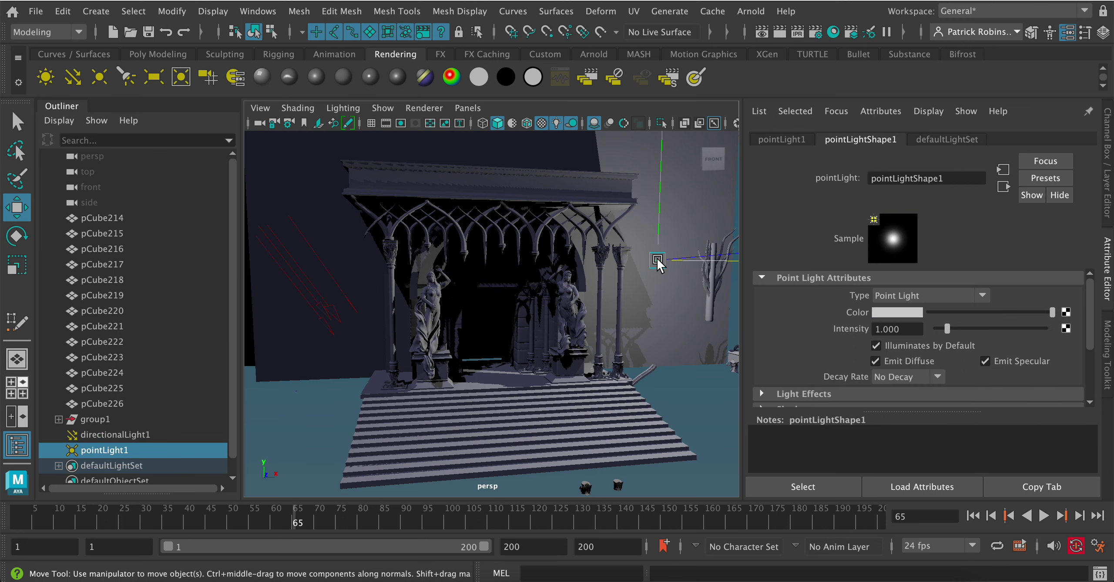
{"action": "left_click", "coordinate": [883, 313]}
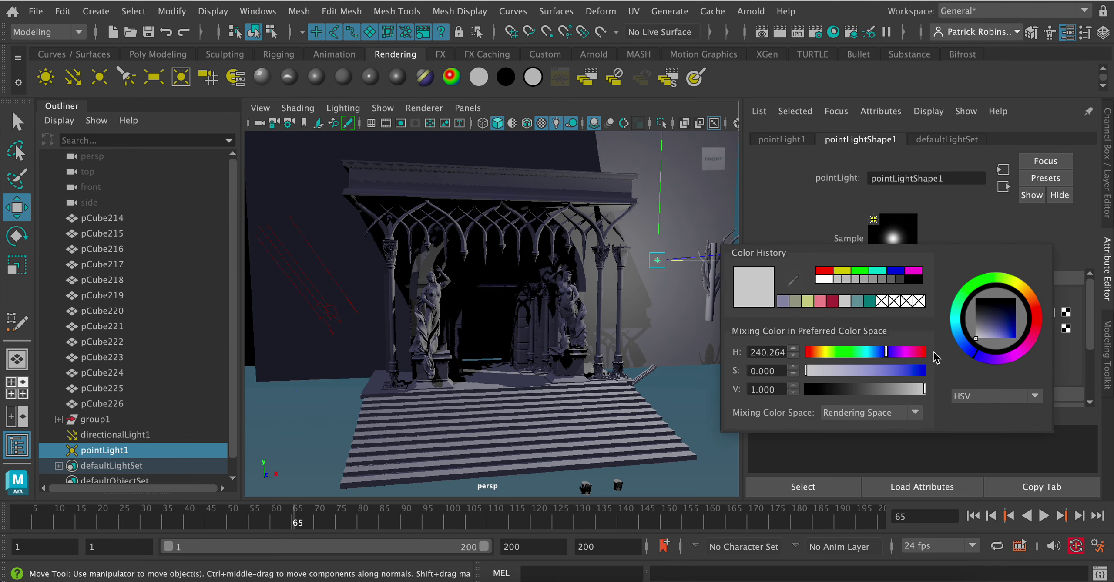
{"action": "left_click", "coordinate": [1018, 291]}
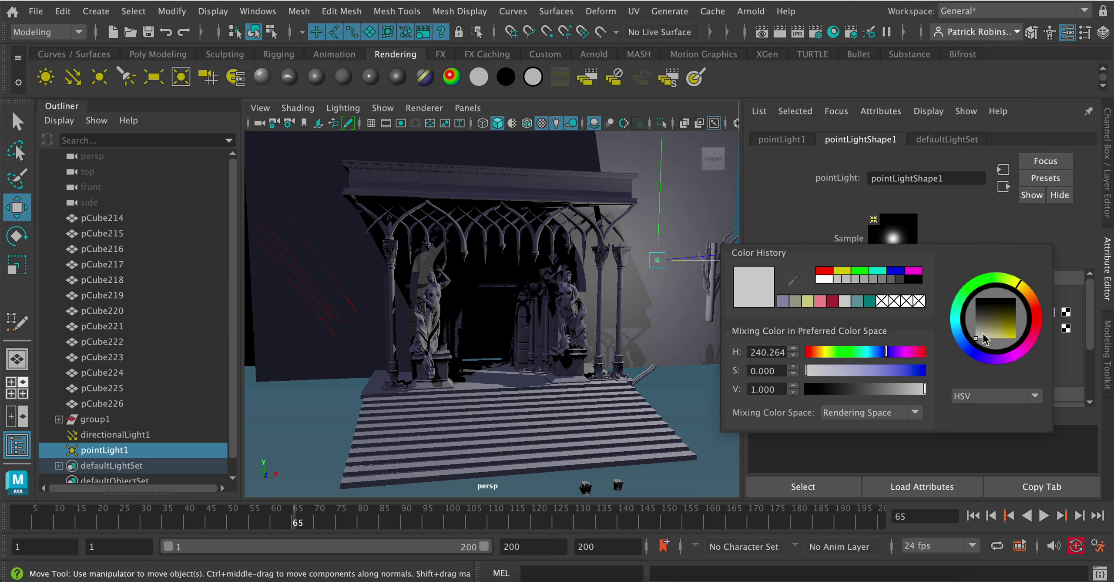
{"action": "left_click_drag", "start_coordinate": [985, 339], "coordinate": [995, 336]}
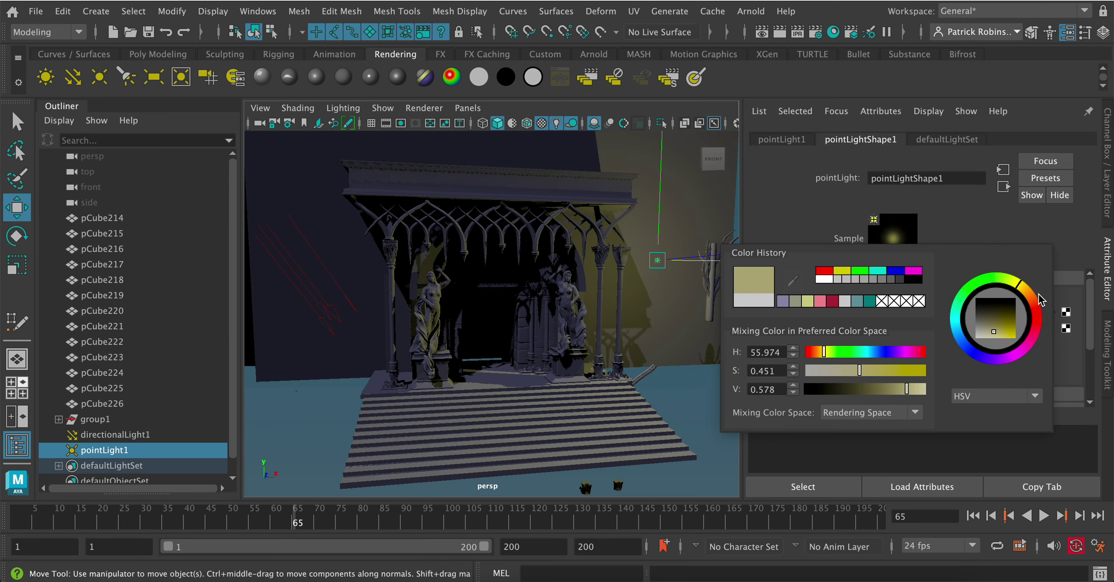
{"action": "left_click_drag", "start_coordinate": [1039, 295], "coordinate": [1035, 295]}
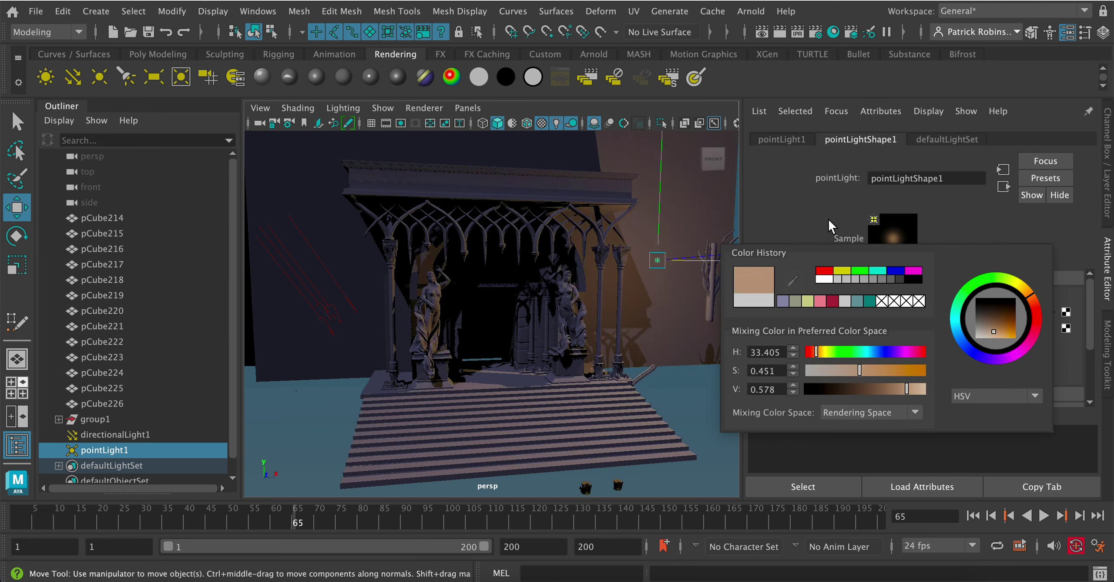
{"action": "left_click_drag", "start_coordinate": [963, 329], "coordinate": [970, 331]}
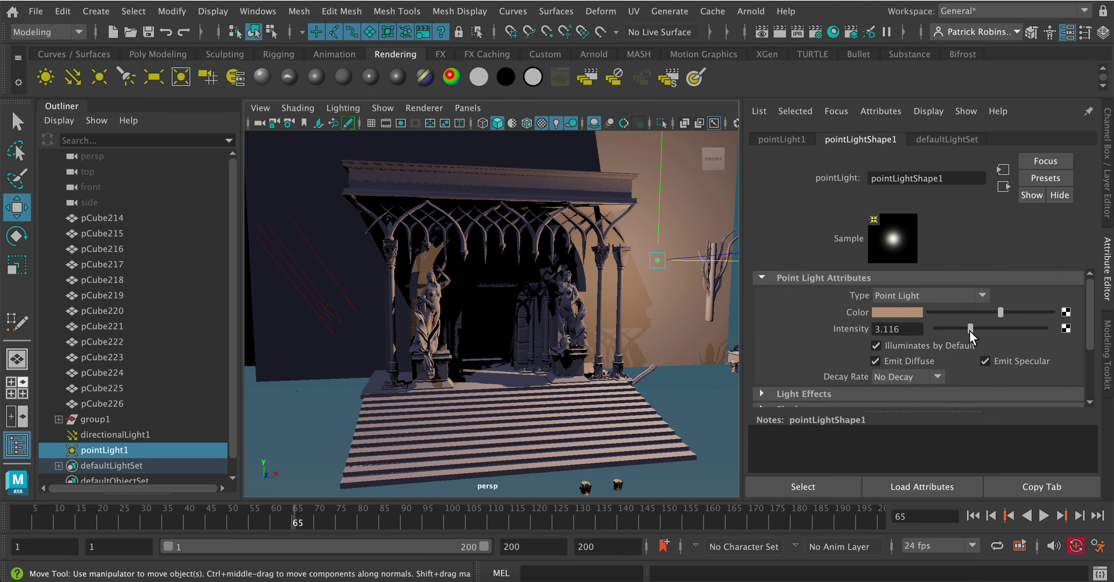
Reposition the point light higher beside the entrance, at about X 218, Y 185, Z 14 cm
{"action": "scroll", "coordinate": [596, 244], "scroll_direction": "up", "scroll_amount": 5}
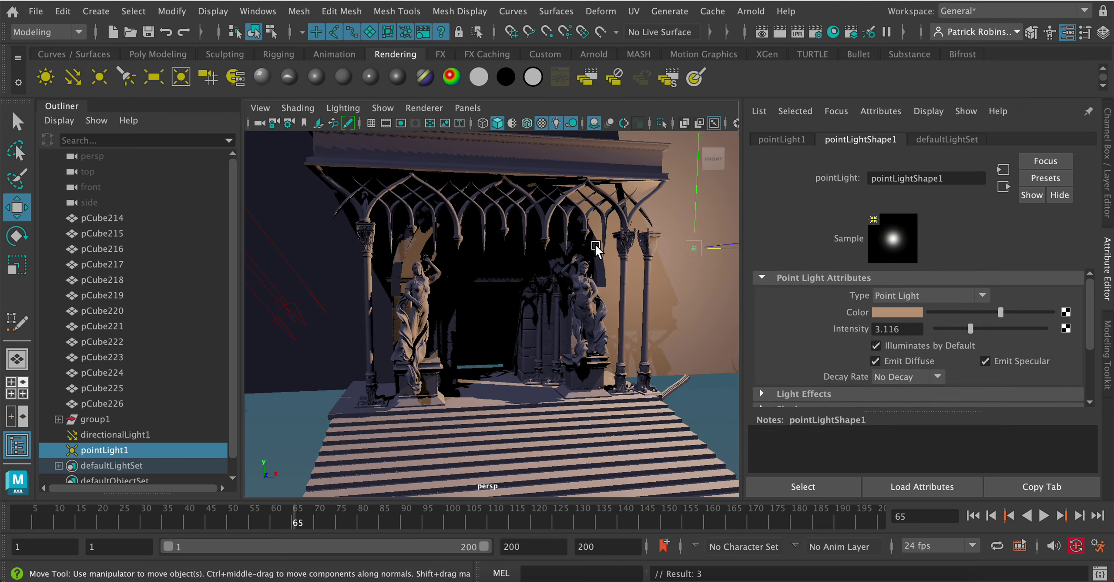
{"action": "left_click_drag", "start_coordinate": [596, 246], "coordinate": [596, 194], "text": "alt"}
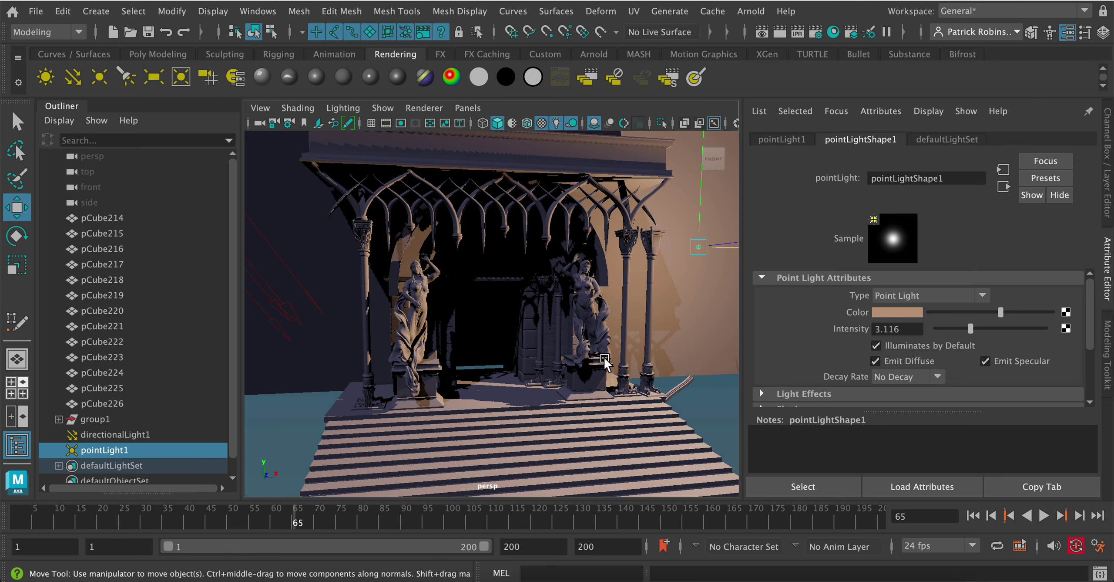
{"action": "left_click_drag", "start_coordinate": [605, 362], "coordinate": [624, 380], "text": "alt"}
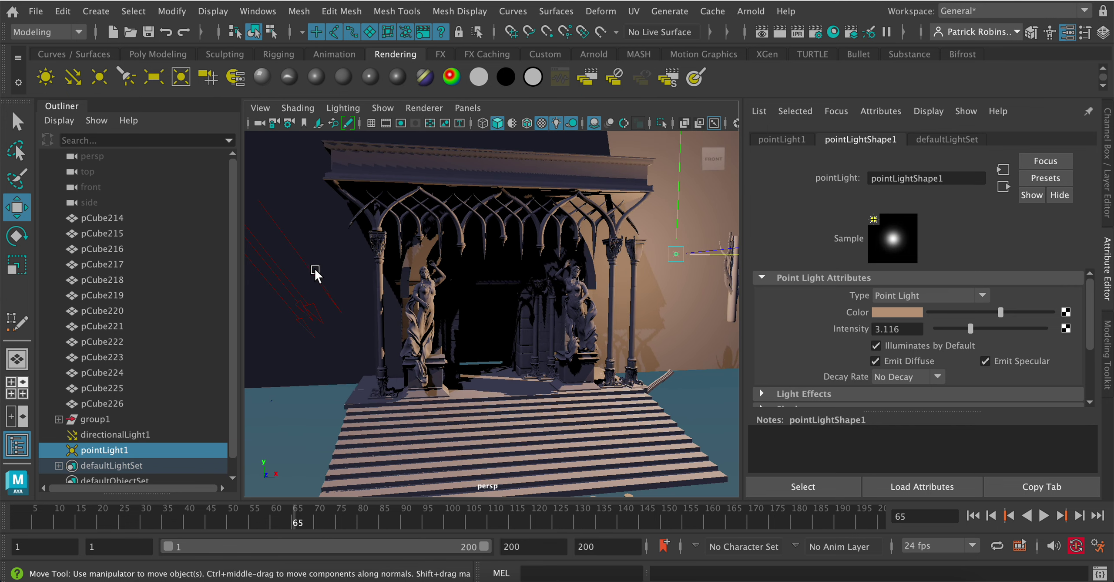
{"action": "left_click_drag", "start_coordinate": [351, 279], "coordinate": [336, 233], "text": "alt"}
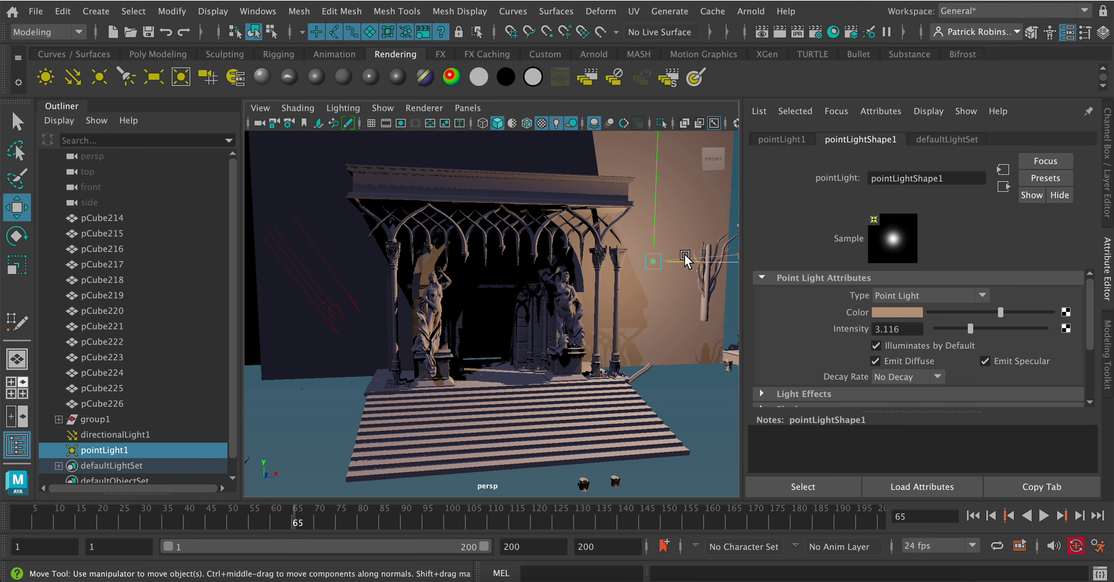
{"action": "left_click_drag", "start_coordinate": [684, 255], "coordinate": [658, 198]}
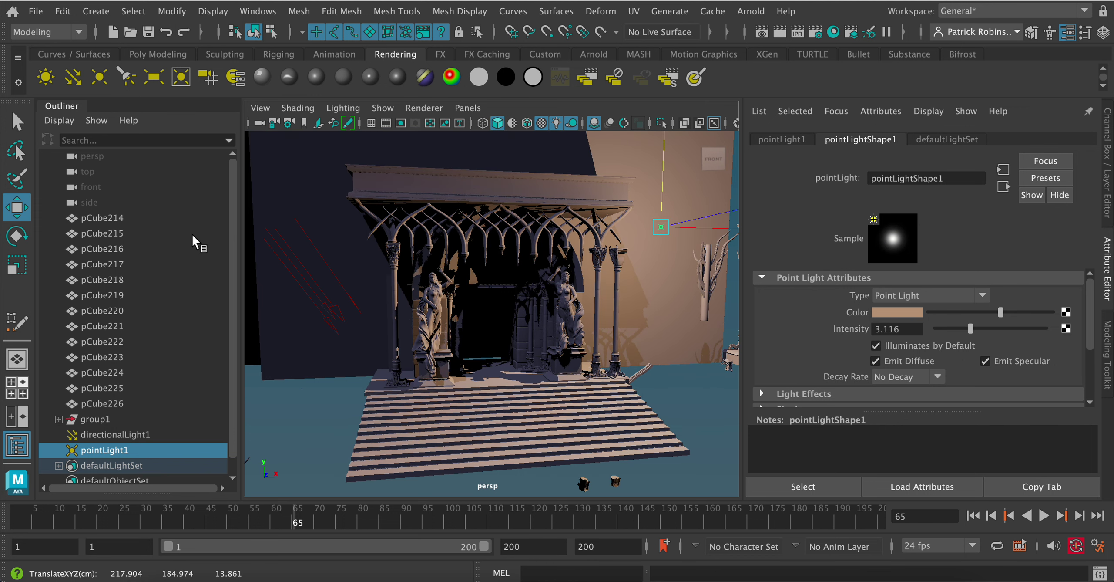
Create a spot light, raise it off the floor into the doorway and enlarge its icon
{"action": "left_click", "coordinate": [125, 79]}
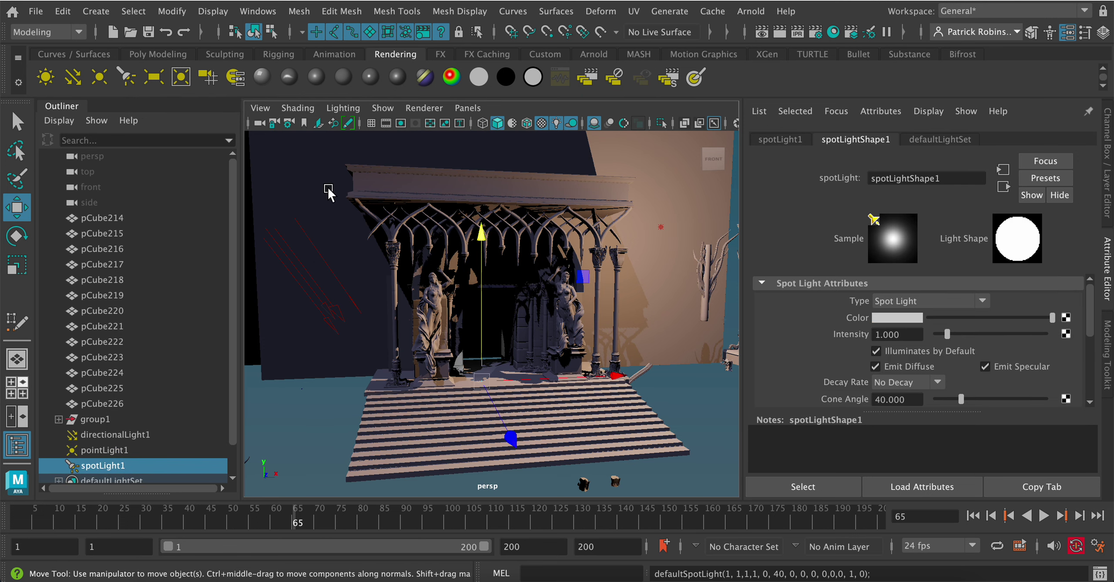
{"action": "left_click_drag", "start_coordinate": [485, 251], "coordinate": [483, 197]}
{"action": "left_click", "coordinate": [27, 240]}
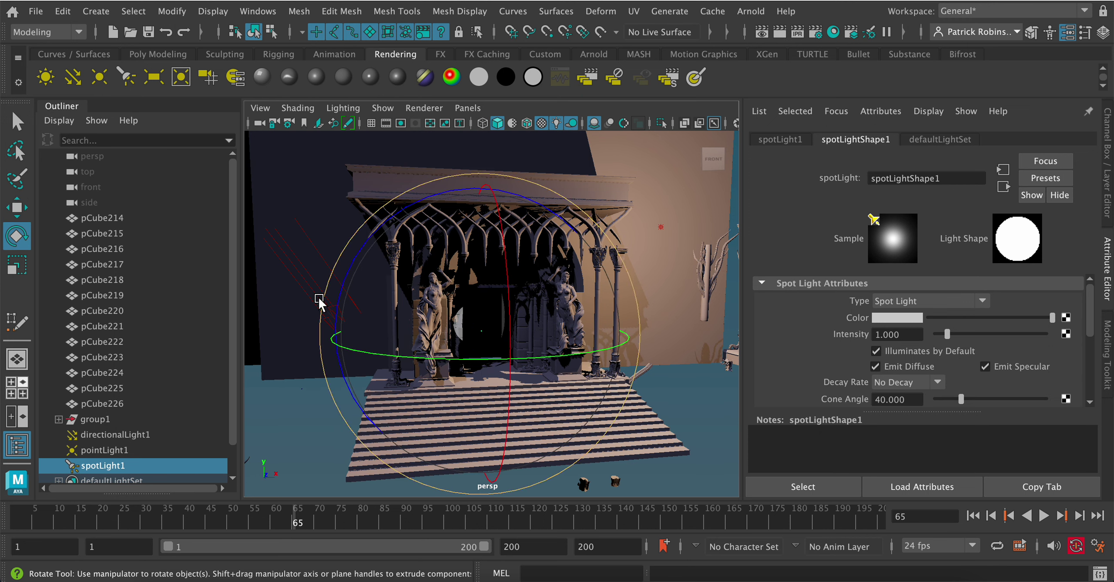
{"action": "key", "text": "r"}
{"action": "left_click_drag", "start_coordinate": [481, 331], "coordinate": [462, 322]}
Pull the spot light out in front of the entrance, raise it, and rotate it down toward the doorway and steps
{"action": "left_click", "coordinate": [26, 210]}
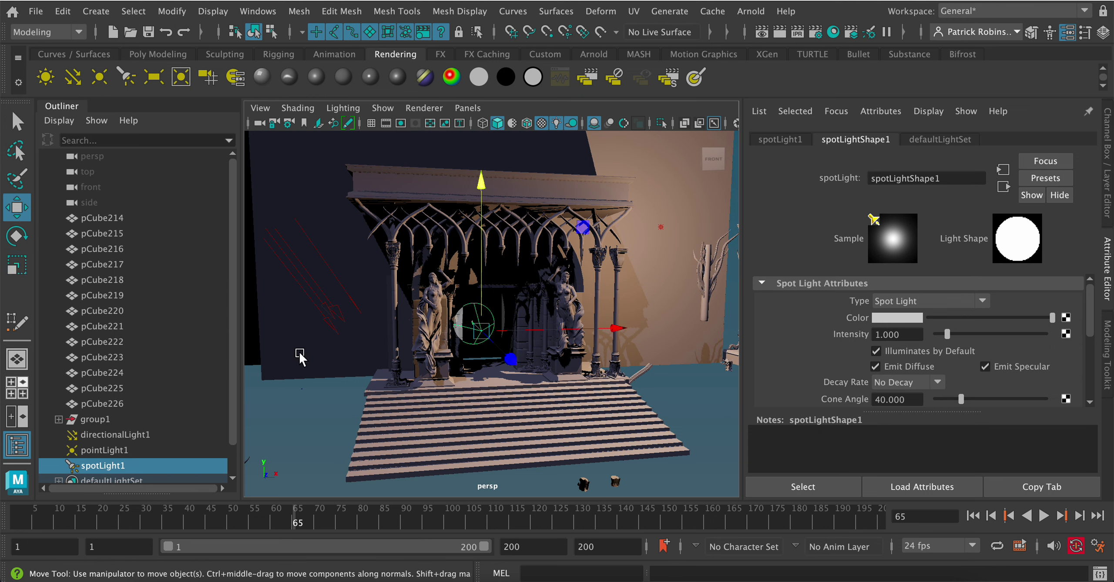
{"action": "left_click_drag", "start_coordinate": [523, 368], "coordinate": [660, 499]}
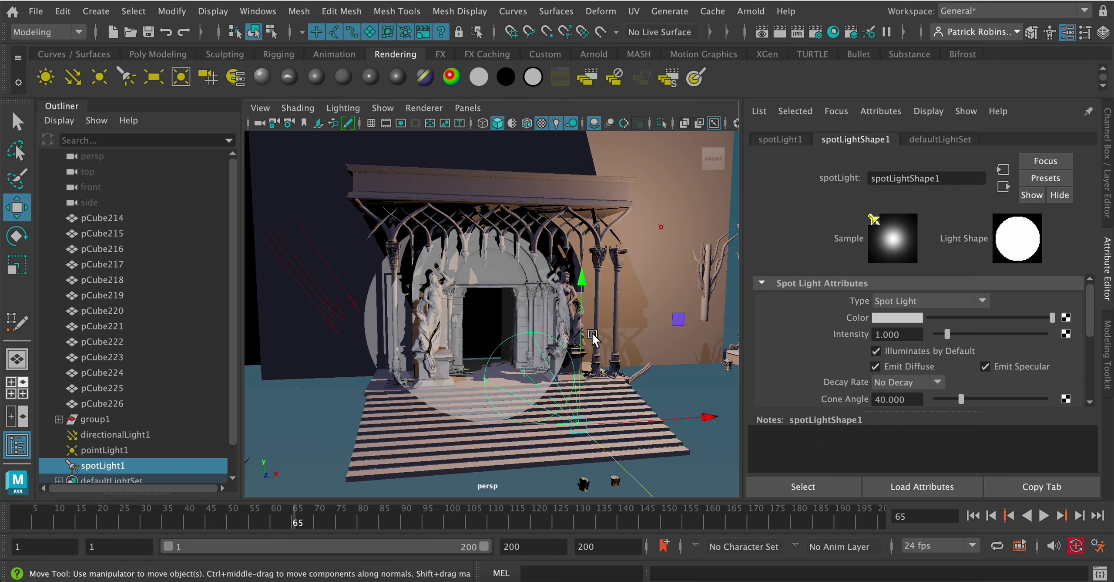
{"action": "left_click_drag", "start_coordinate": [578, 331], "coordinate": [587, 180]}
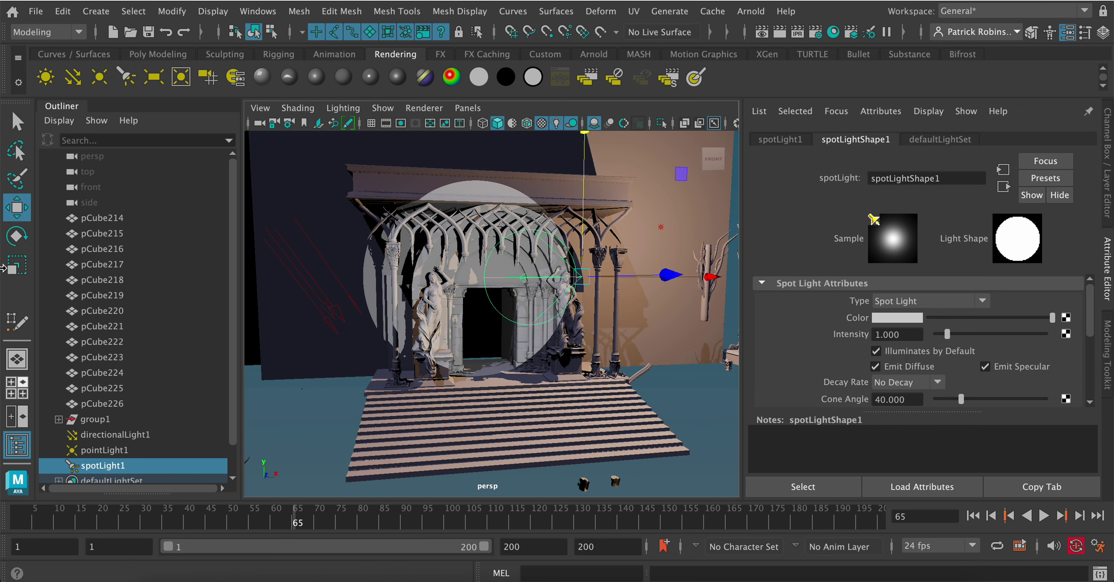
{"action": "key", "text": "e"}
{"action": "left_click_drag", "start_coordinate": [659, 257], "coordinate": [647, 238]}
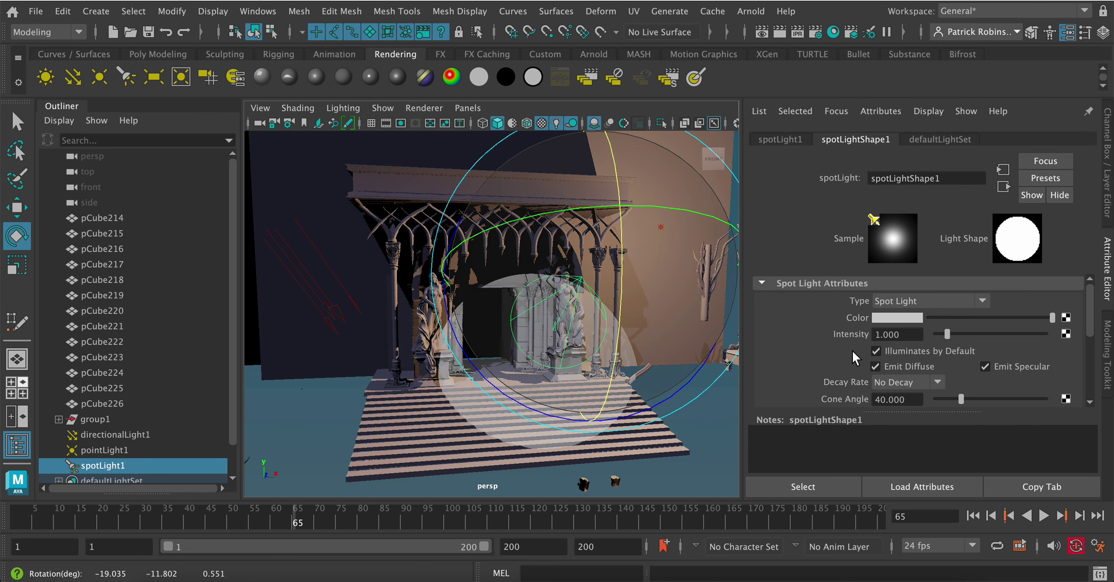
Soften the spot light's edge with a dropoff of about 46.2 and set its intensity to about 2.174
{"action": "scroll", "coordinate": [853, 350], "scroll_direction": "down", "scroll_amount": 3}
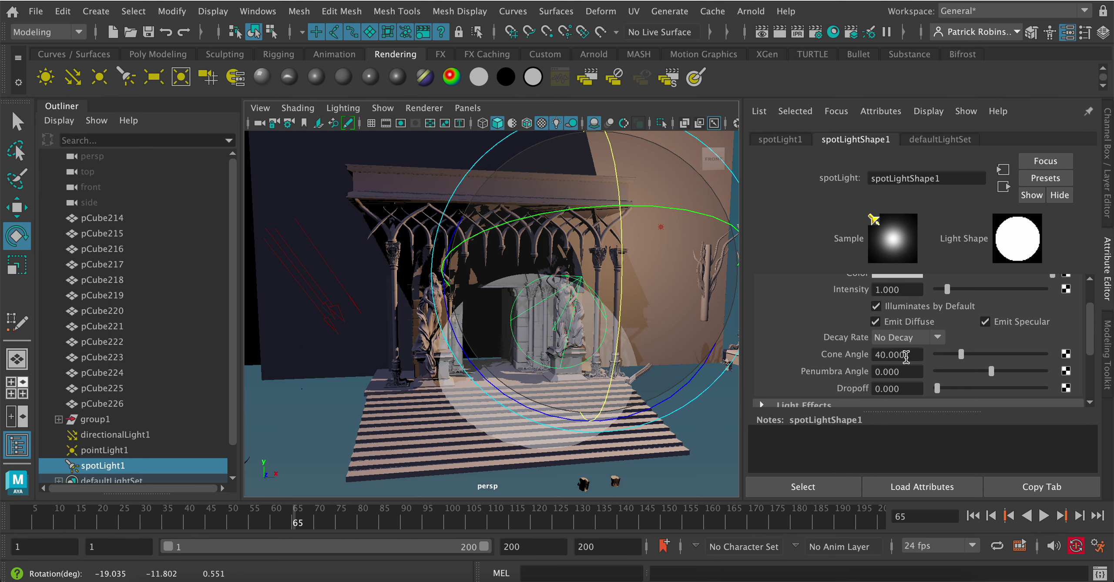
{"action": "left_click_drag", "start_coordinate": [935, 389], "coordinate": [950, 388]}
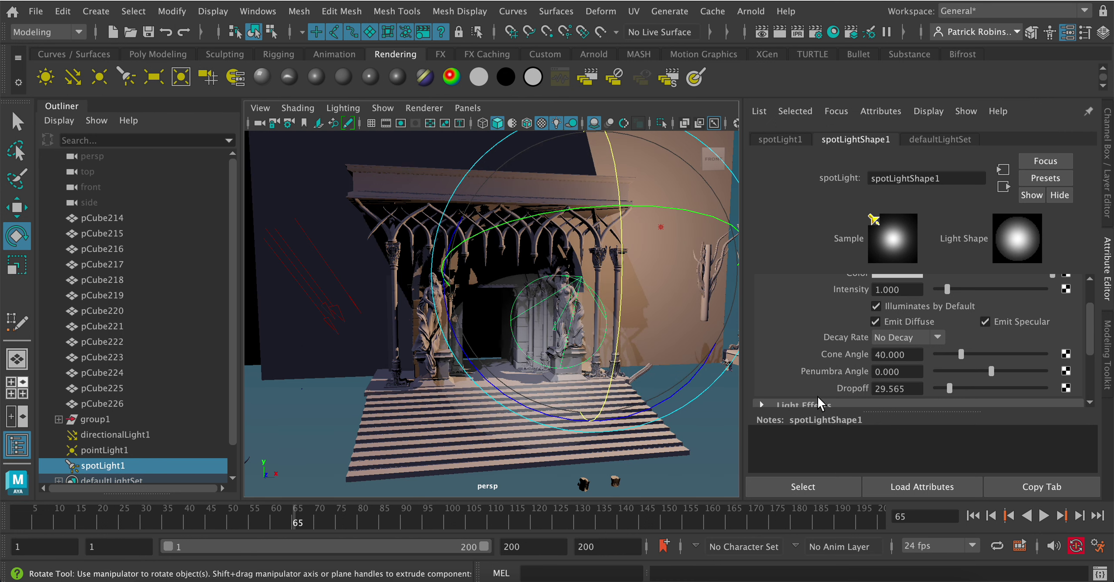
{"action": "scroll", "coordinate": [952, 345], "scroll_direction": "up", "scroll_amount": 3}
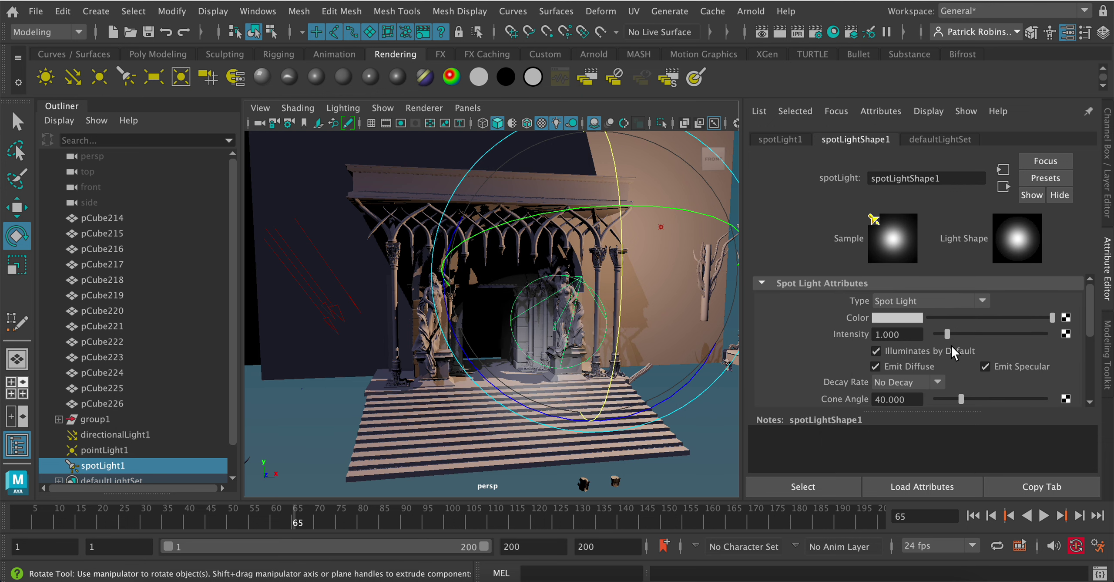
{"action": "mouse_move", "coordinate": [944, 334]}
{"action": "left_mouse_down"}
{"action": "mouse_move", "coordinate": [987, 334]}
{"action": "mouse_move", "coordinate": [959, 333]}
{"action": "left_mouse_up"}
Rotate the spot light to about -14, -7.6, -0.9 degrees and narrow its cone angle to about 32.6
{"action": "mouse_move", "coordinate": [626, 241]}
{"action": "left_mouse_down"}
{"action": "mouse_move", "coordinate": [601, 205]}
{"action": "mouse_move", "coordinate": [623, 274]}
{"action": "mouse_move", "coordinate": [616, 240]}
{"action": "mouse_move", "coordinate": [677, 247]}
{"action": "mouse_move", "coordinate": [649, 263]}
{"action": "mouse_move", "coordinate": [633, 253]}
{"action": "left_mouse_up"}
{"action": "scroll", "coordinate": [847, 350], "scroll_direction": "down", "scroll_amount": 2}
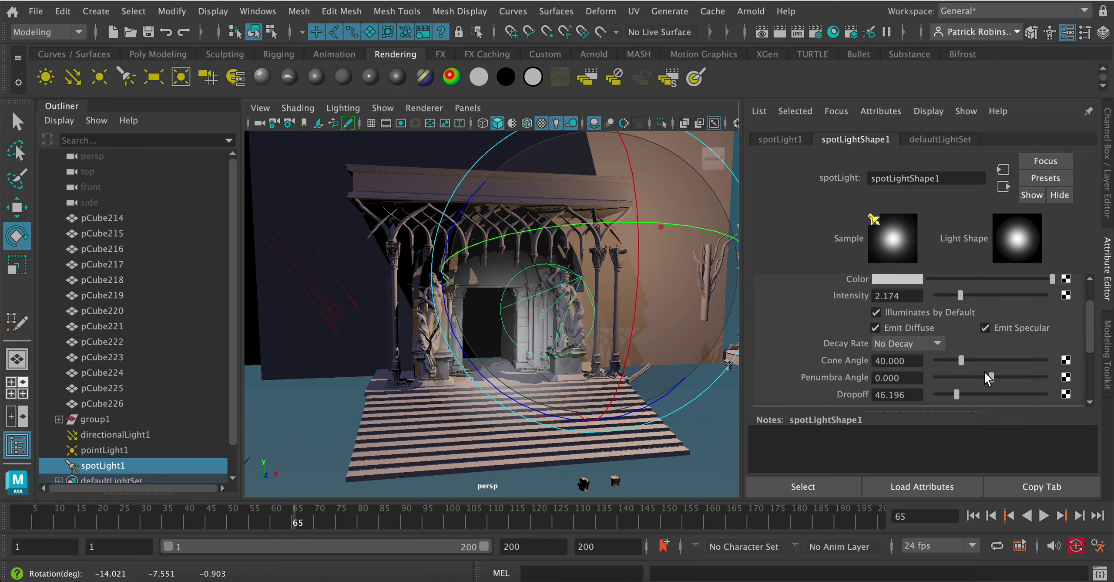
{"action": "left_click_drag", "start_coordinate": [961, 360], "coordinate": [929, 388]}
{"action": "scroll", "coordinate": [924, 330], "scroll_direction": "up", "scroll_amount": 2}
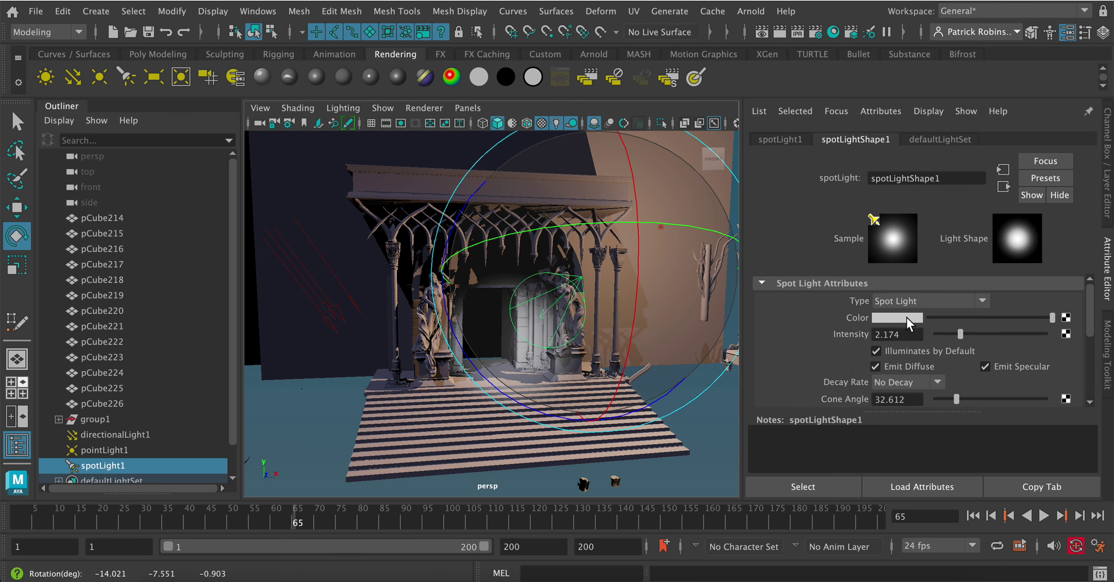
Color the spot light orange and raise its intensity to 50
{"action": "left_click", "coordinate": [907, 317]}
{"action": "left_click", "coordinate": [948, 374]}
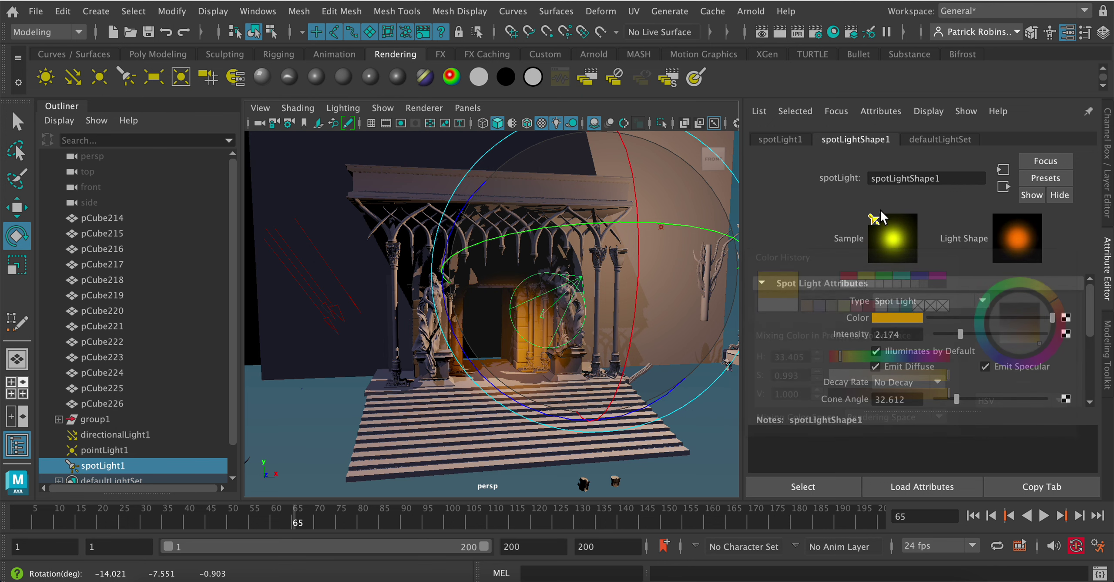
{"action": "left_click_drag", "start_coordinate": [971, 334], "coordinate": [1065, 325]}
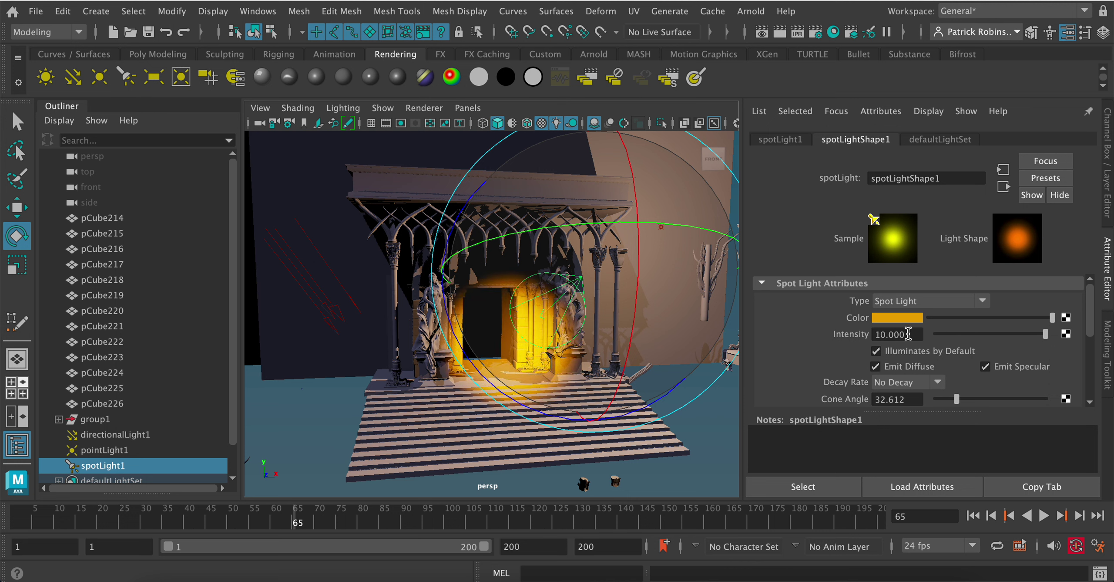
{"action": "left_click", "coordinate": [881, 334]}
{"action": "key", "text": "Return"}
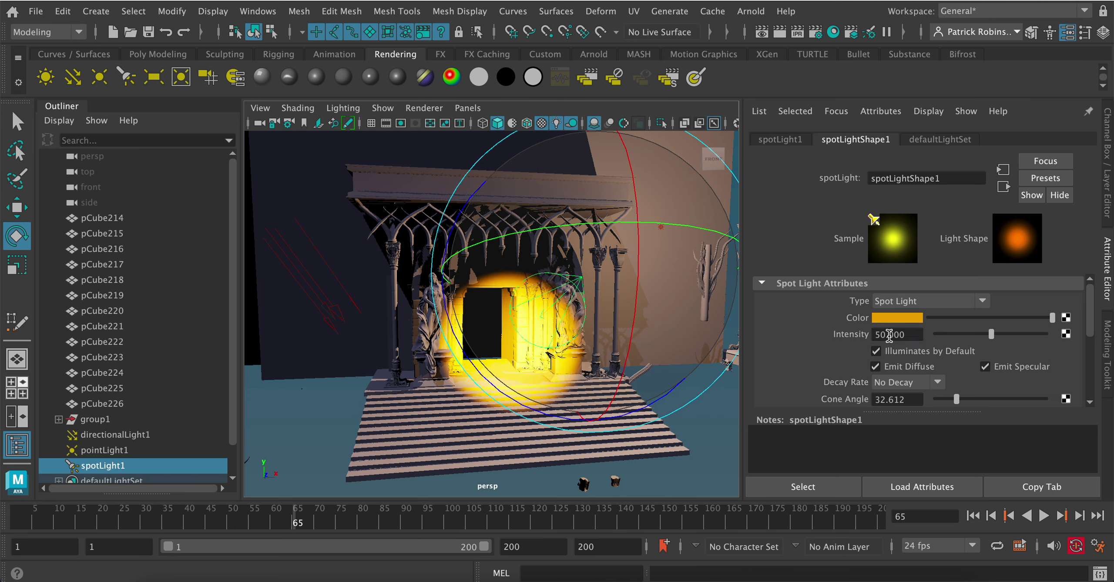
Replace the spot light with an ambient light dimmed to an intensity of about 0.072
{"action": "left_click", "coordinate": [17, 208]}
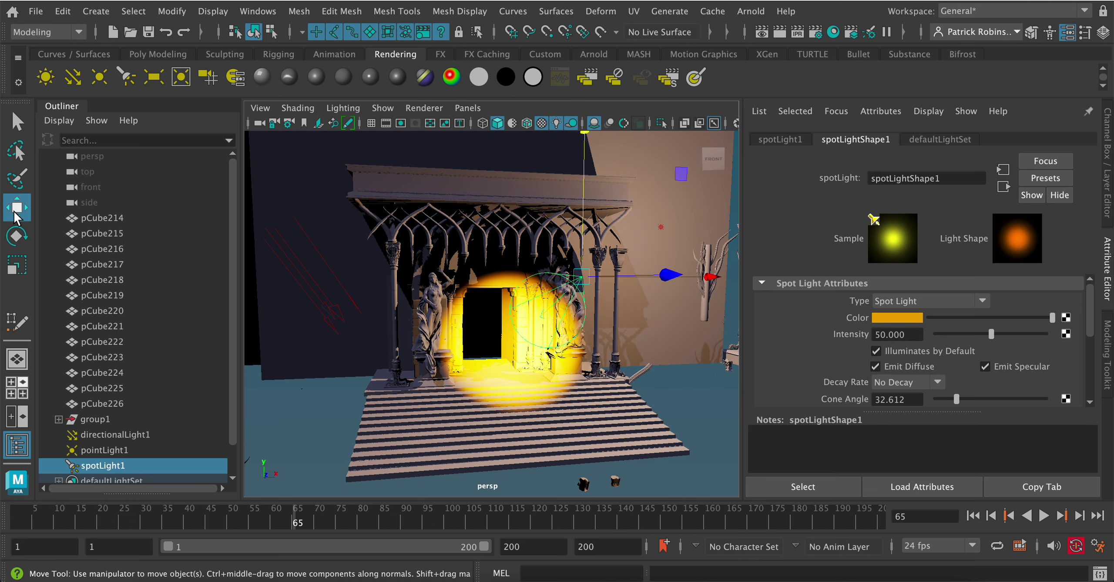
{"action": "key", "text": "Delete"}
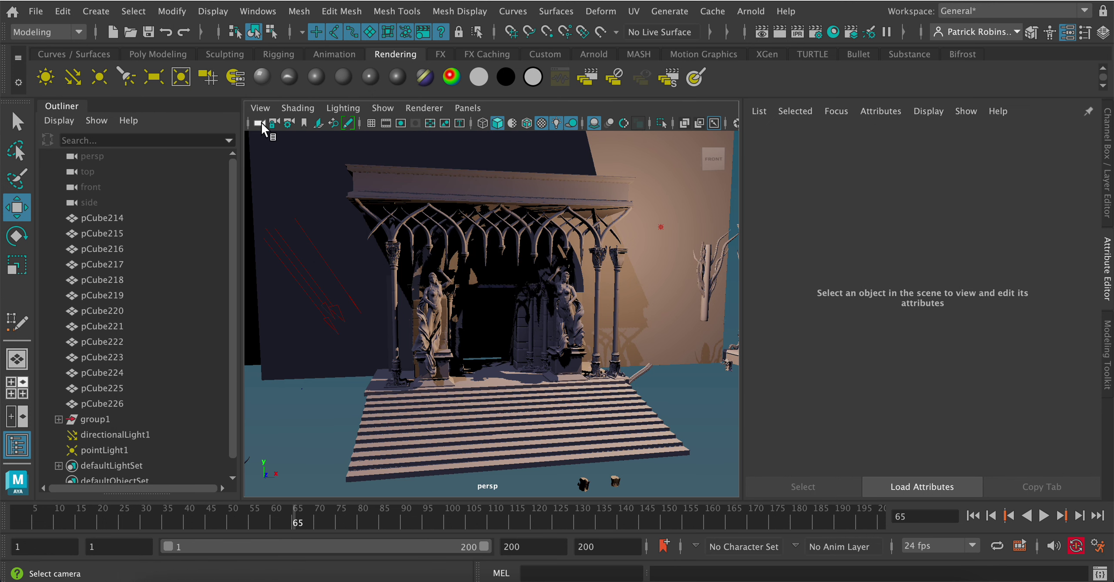
{"action": "left_click", "coordinate": [40, 80]}
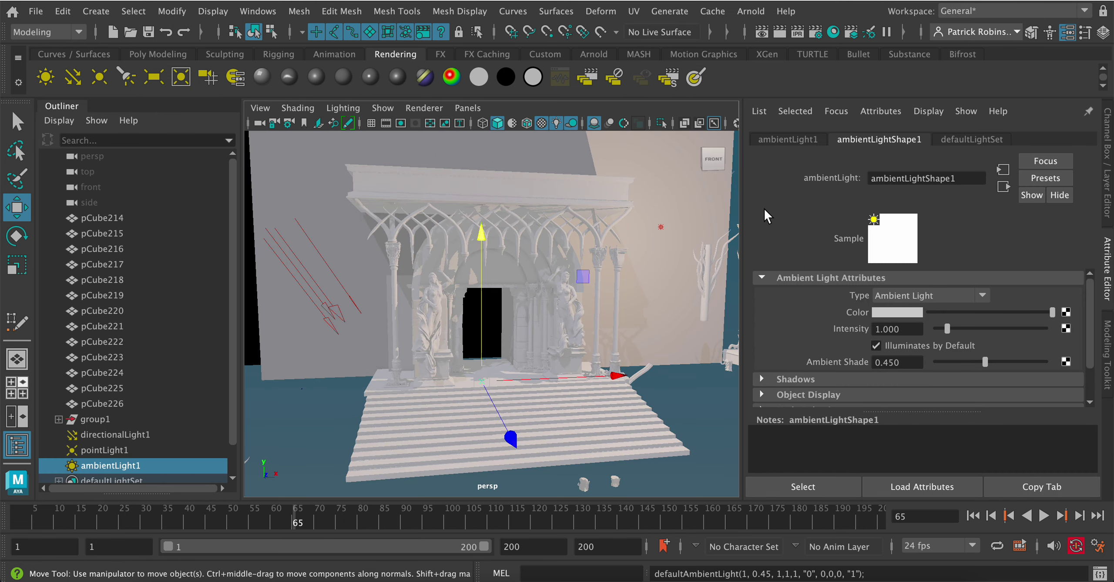
{"action": "left_click", "coordinate": [940, 329]}
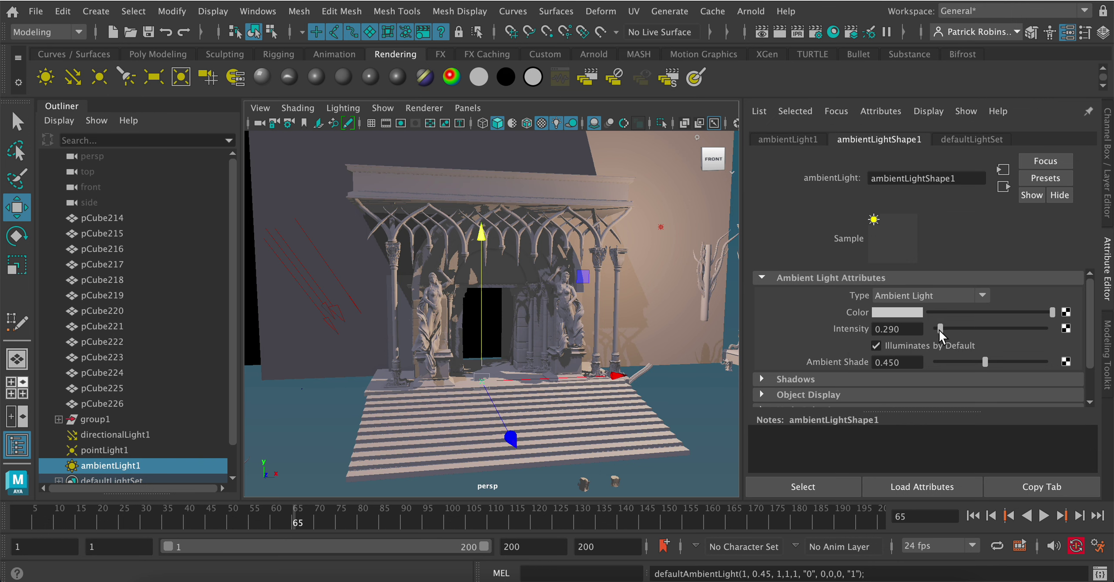
{"action": "left_click_drag", "start_coordinate": [940, 328], "coordinate": [938, 329]}
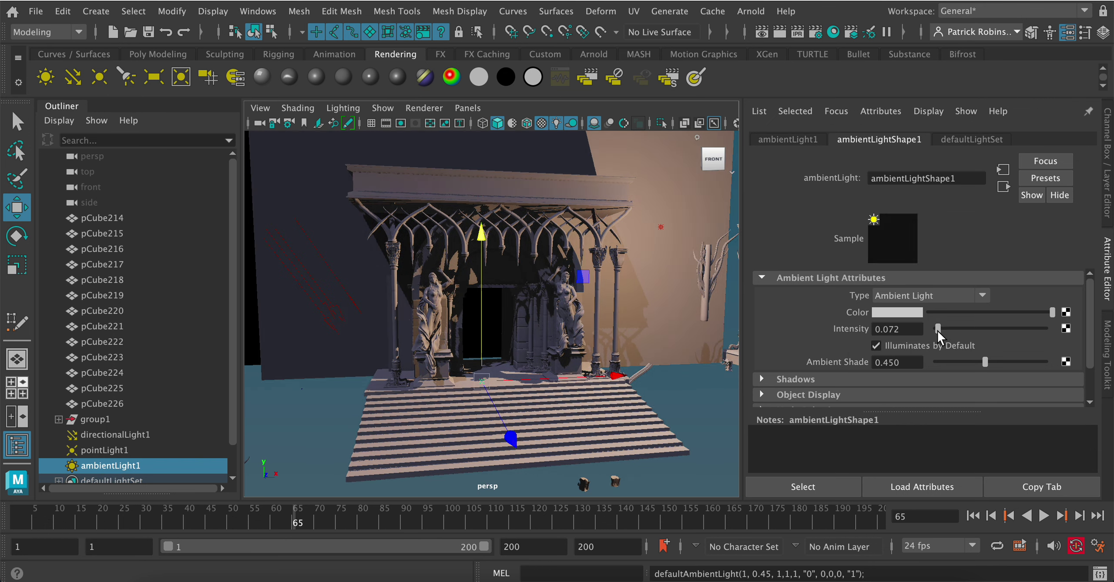
Try a muted blue on the ambient light, settle on a teal green color, and set its intensity to about 0.290
{"action": "left_click", "coordinate": [903, 314]}
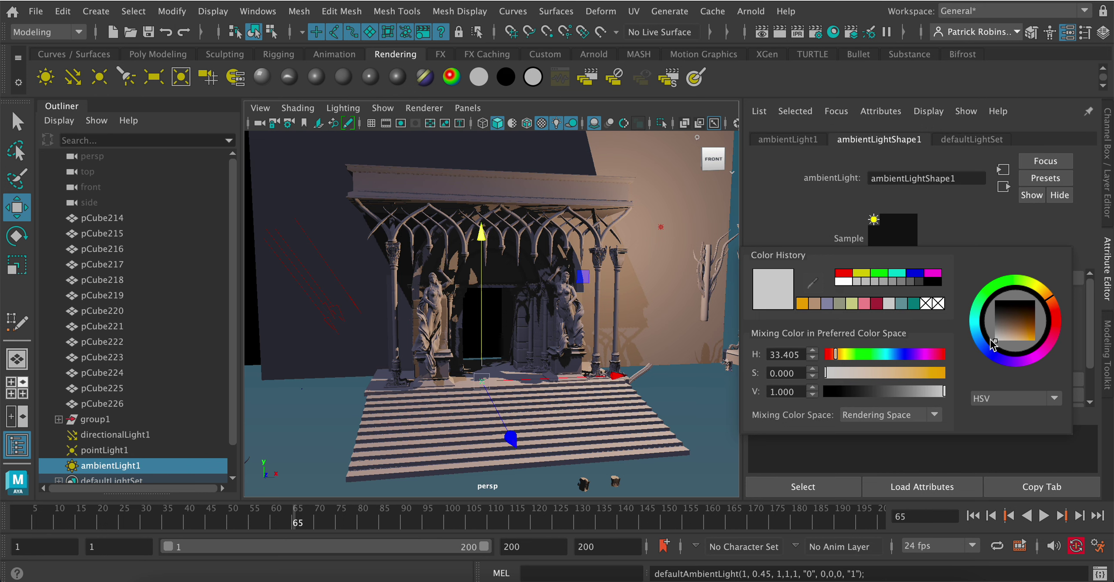
{"action": "left_click", "coordinate": [1010, 333]}
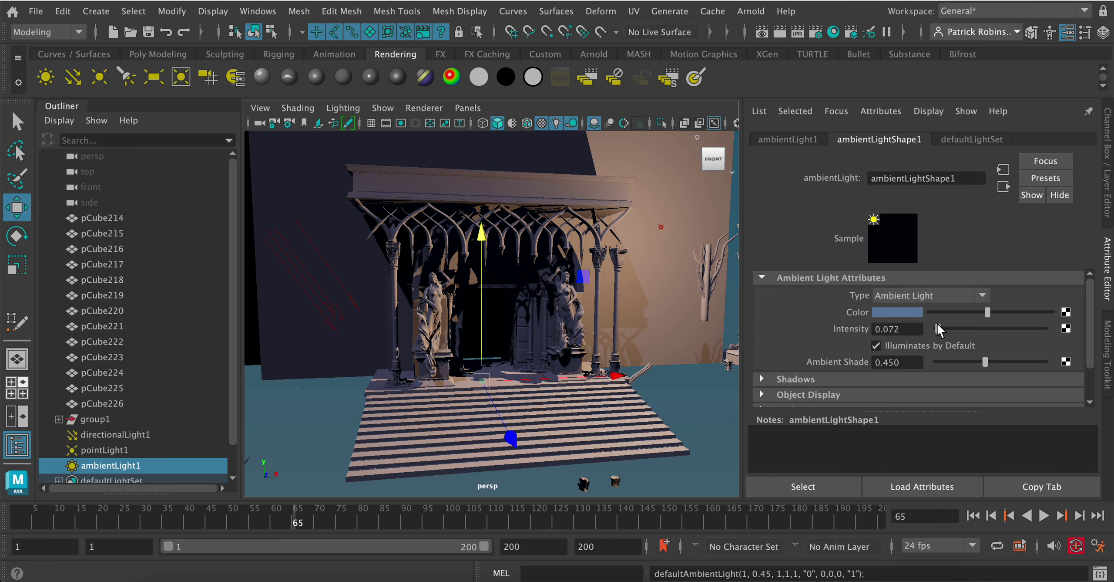
{"action": "left_click", "coordinate": [910, 313]}
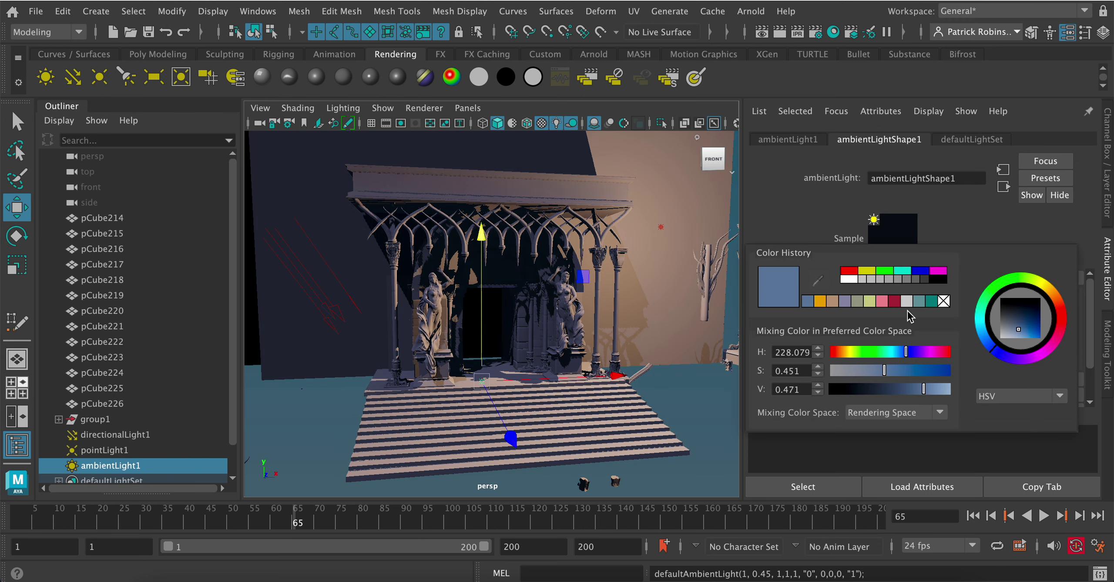
{"action": "left_click_drag", "start_coordinate": [1003, 289], "coordinate": [986, 304]}
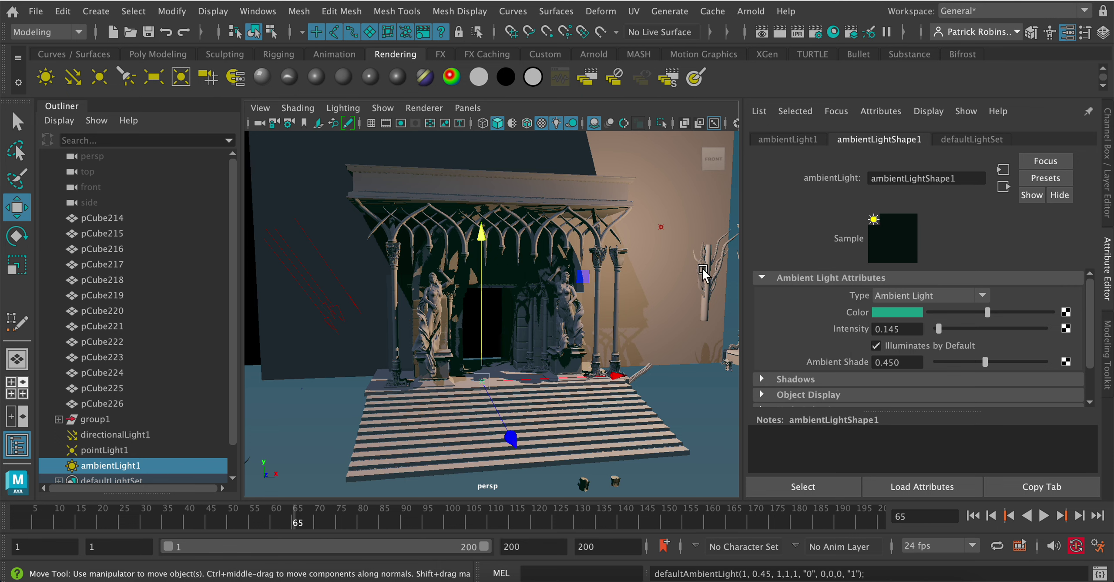
{"action": "left_click_drag", "start_coordinate": [940, 332], "coordinate": [939, 332]}
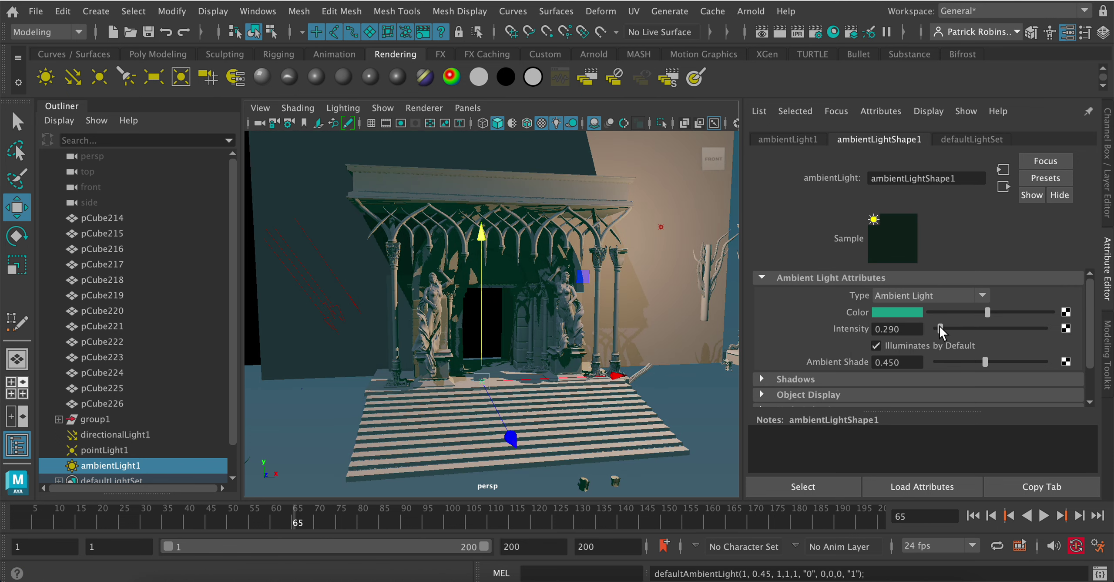
Examine the ambient light's green tint in the shadowed areas around the statues, arches and doorway
{"action": "scroll", "coordinate": [522, 278], "scroll_direction": "up", "scroll_amount": 6}
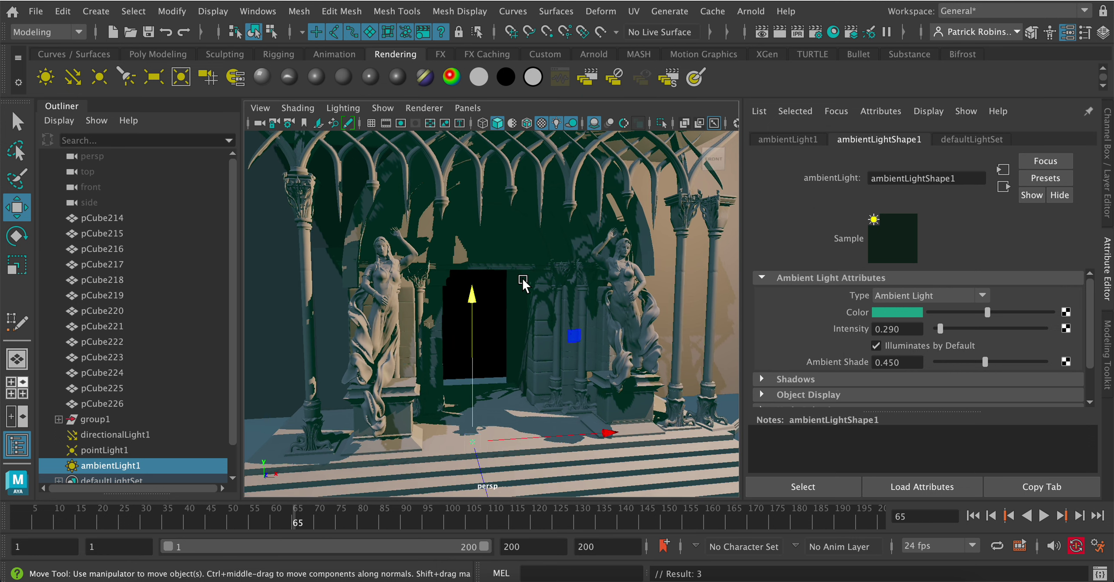
{"action": "left_click_drag", "start_coordinate": [523, 280], "coordinate": [526, 282], "text": "alt"}
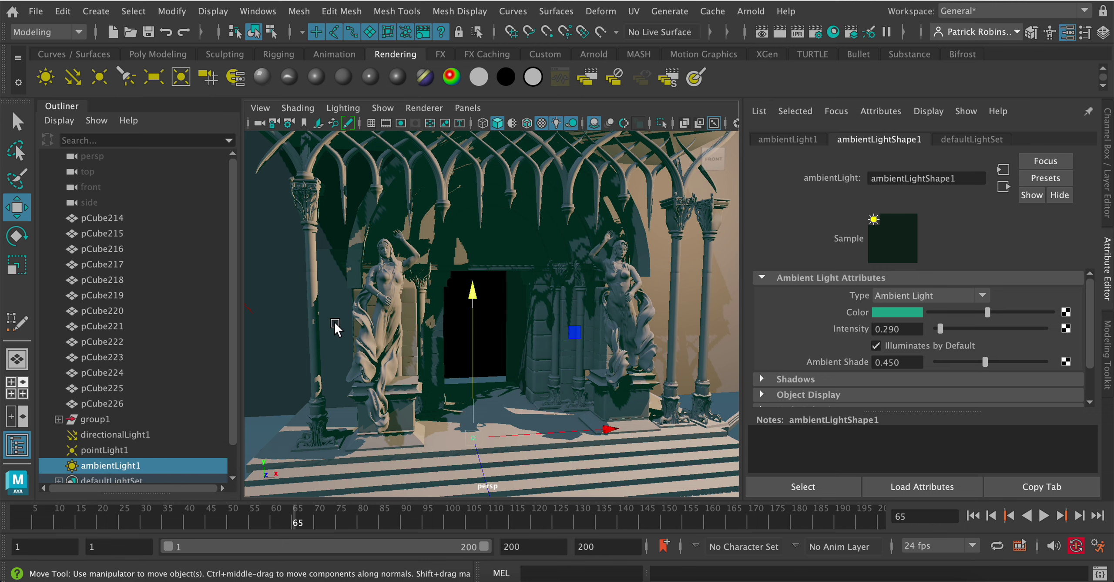
{"action": "scroll", "coordinate": [336, 317], "scroll_direction": "down", "scroll_amount": 5}
{"action": "scroll", "coordinate": [336, 317], "scroll_direction": "down", "scroll_amount": 1}
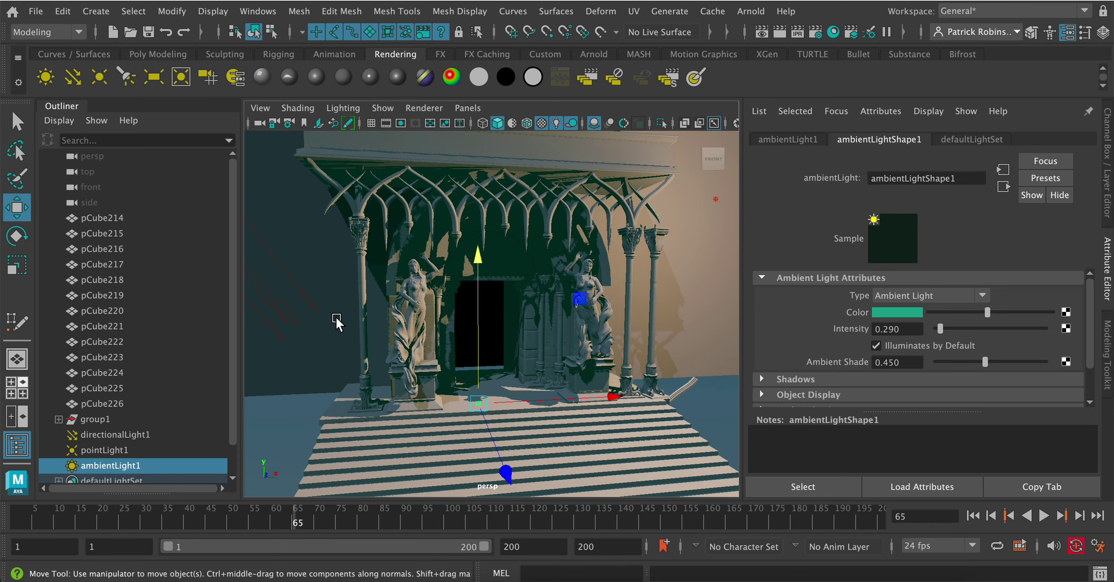
{"action": "scroll", "coordinate": [409, 279], "scroll_direction": "down", "scroll_amount": 1}
{"action": "scroll", "coordinate": [409, 279], "scroll_direction": "down", "scroll_amount": 3}
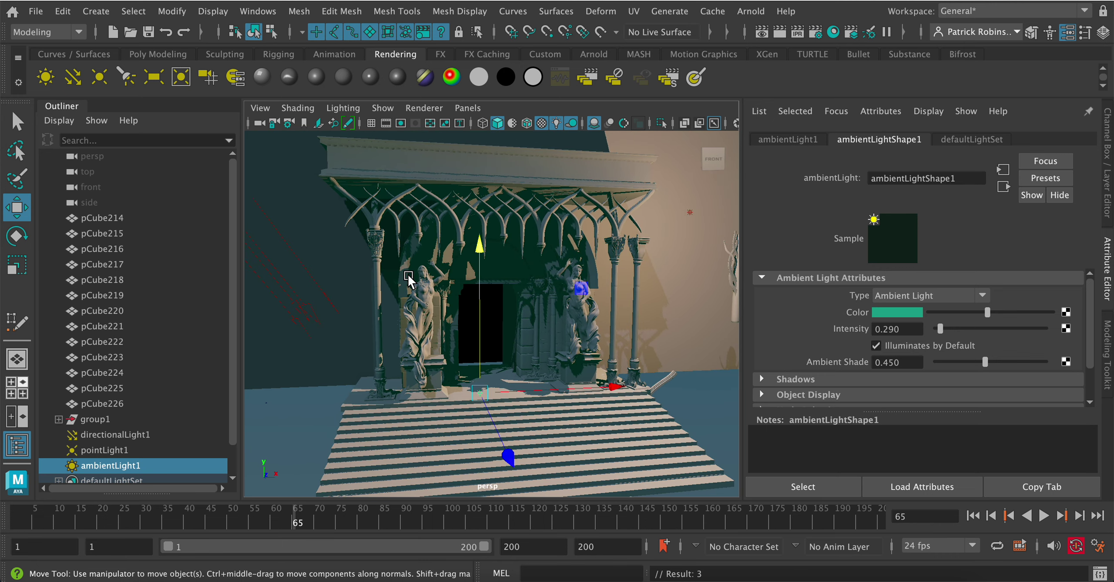
{"action": "scroll", "coordinate": [409, 279], "scroll_direction": "down", "scroll_amount": 1}
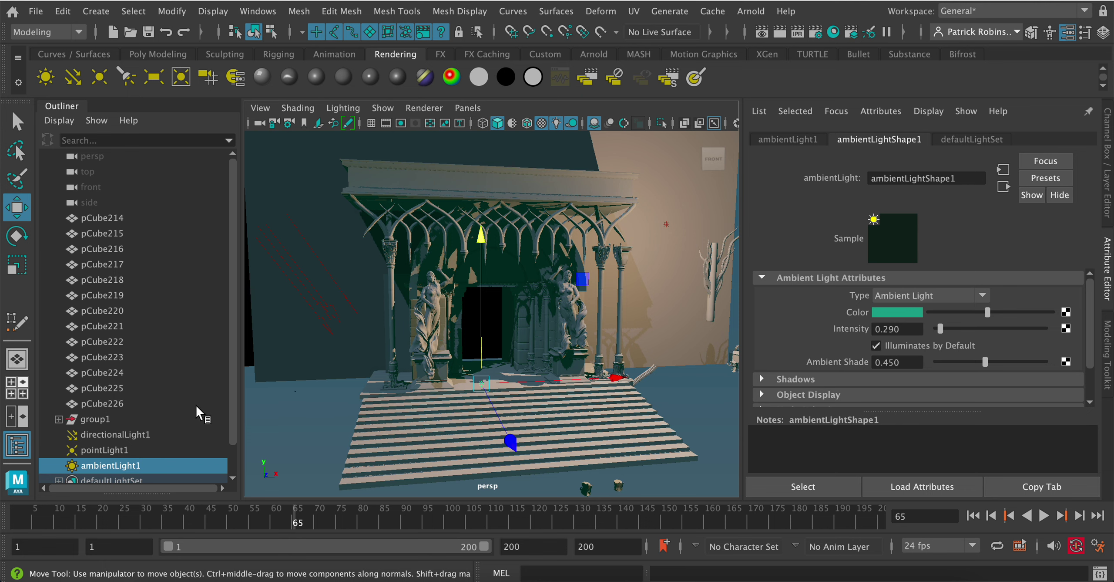
Move the point light back beside the canopy to about 199, 185, -18.1
{"action": "left_click", "coordinate": [667, 222]}
{"action": "left_click_drag", "start_coordinate": [707, 221], "coordinate": [608, 390]}
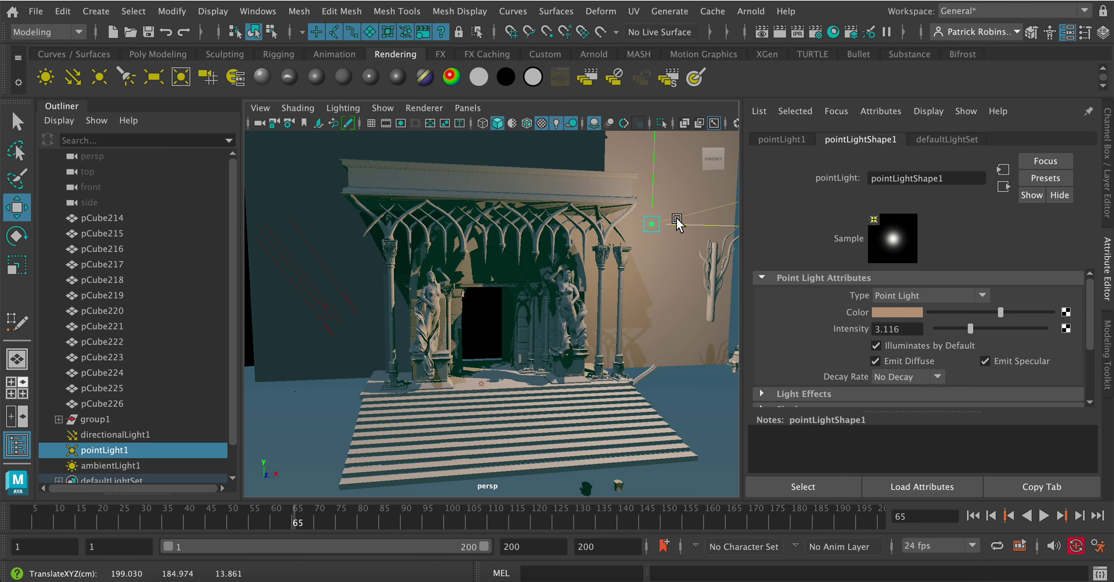
{"action": "mouse_move", "coordinate": [677, 218]}
{"action": "left_mouse_down"}
{"action": "mouse_move", "coordinate": [651, 219]}
{"action": "mouse_move", "coordinate": [659, 225]}
{"action": "left_mouse_up"}
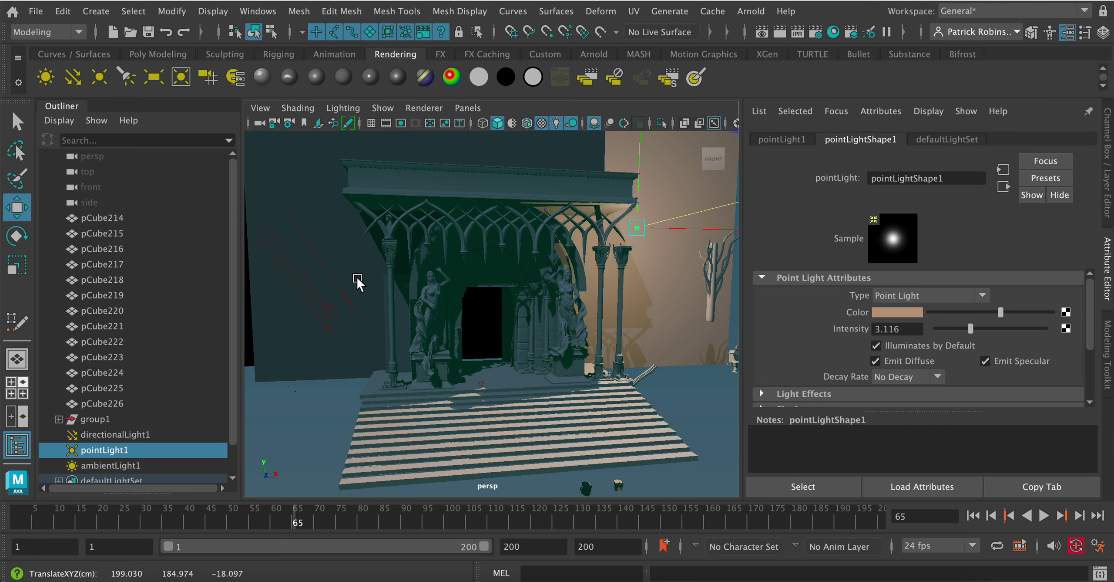
Raise the existing directional light's intensity to about 2.174
{"action": "left_click", "coordinate": [313, 300]}
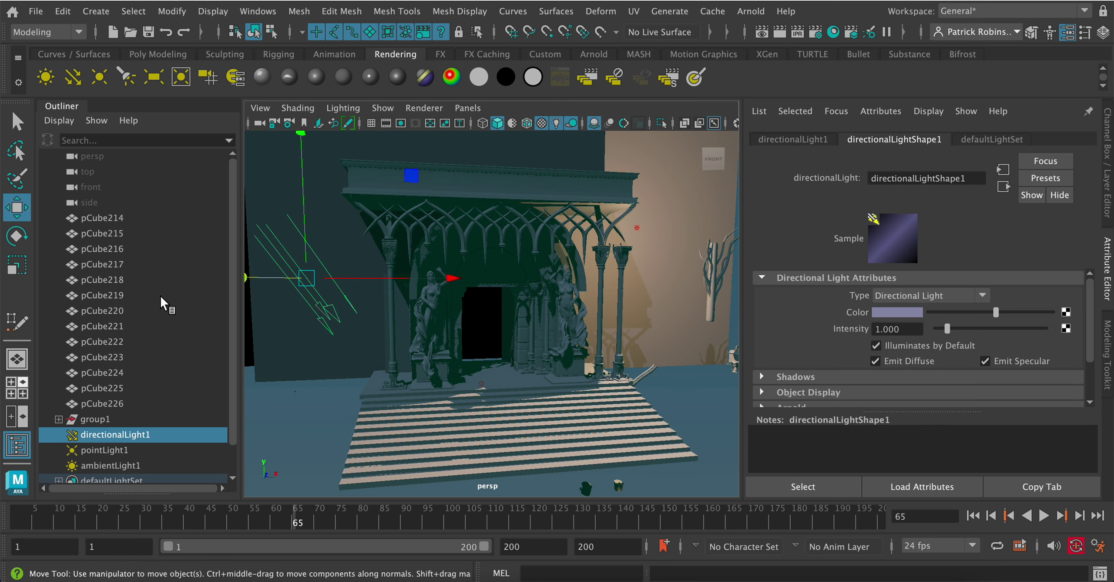
{"action": "left_click_drag", "start_coordinate": [948, 329], "coordinate": [961, 328]}
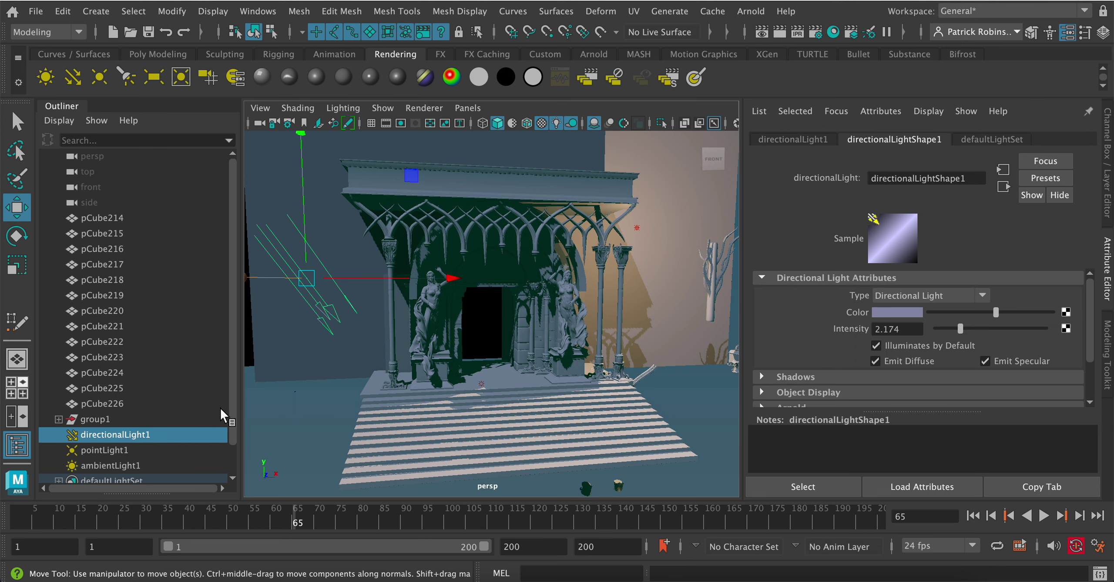
{"action": "left_click", "coordinate": [129, 464]}
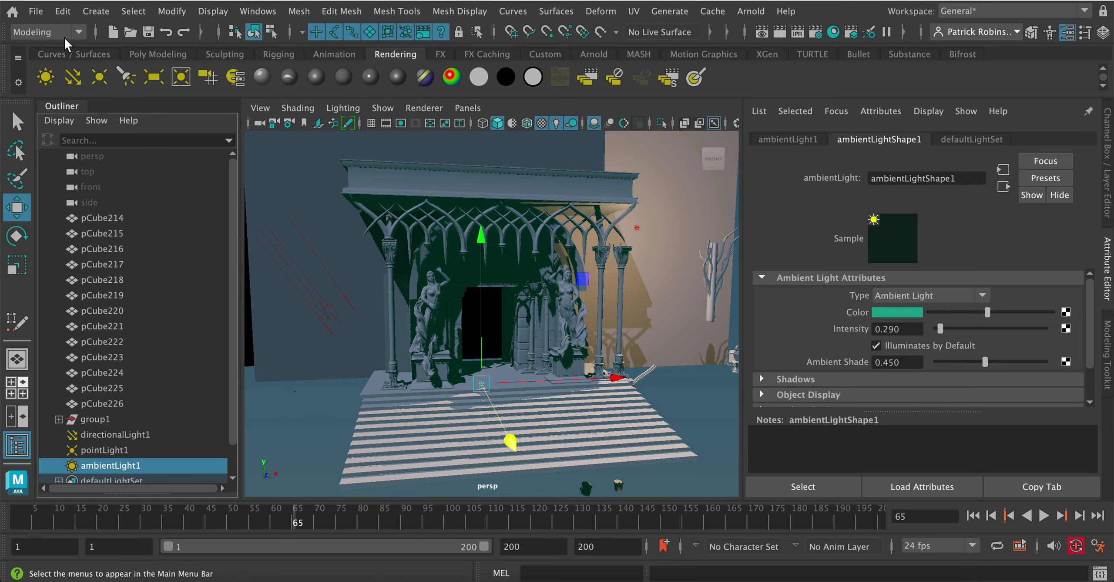
Add a second directional light to the right of the entrance, dimmed to about 0.145 and colored dark green
{"action": "left_click", "coordinate": [76, 77]}
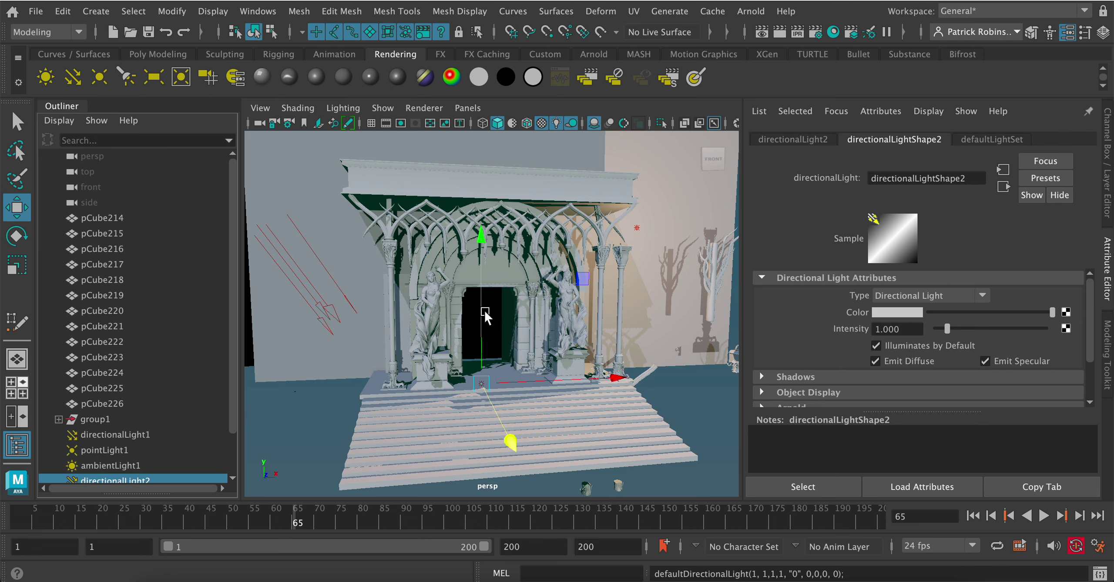
{"action": "left_click_drag", "start_coordinate": [482, 307], "coordinate": [701, 301]}
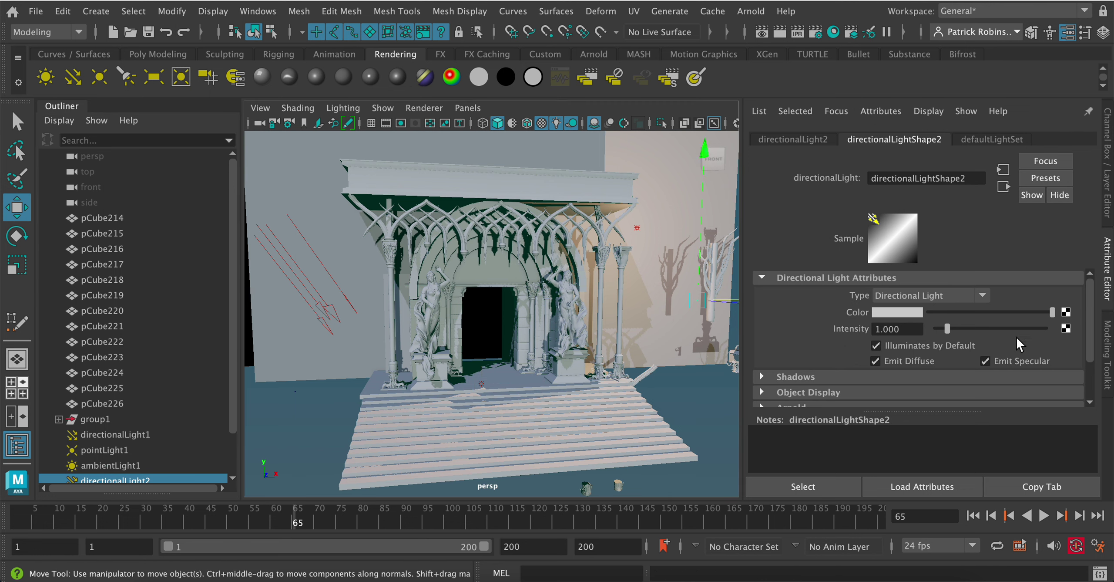
{"action": "left_click_drag", "start_coordinate": [947, 329], "coordinate": [938, 330]}
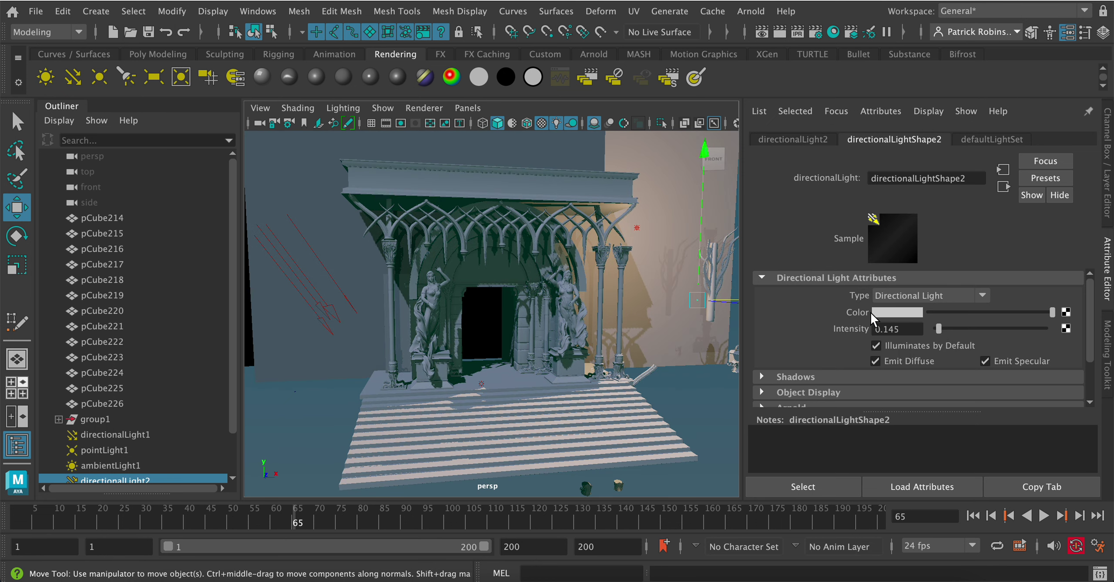
{"action": "left_click", "coordinate": [886, 312]}
{"action": "left_click", "coordinate": [999, 319]}
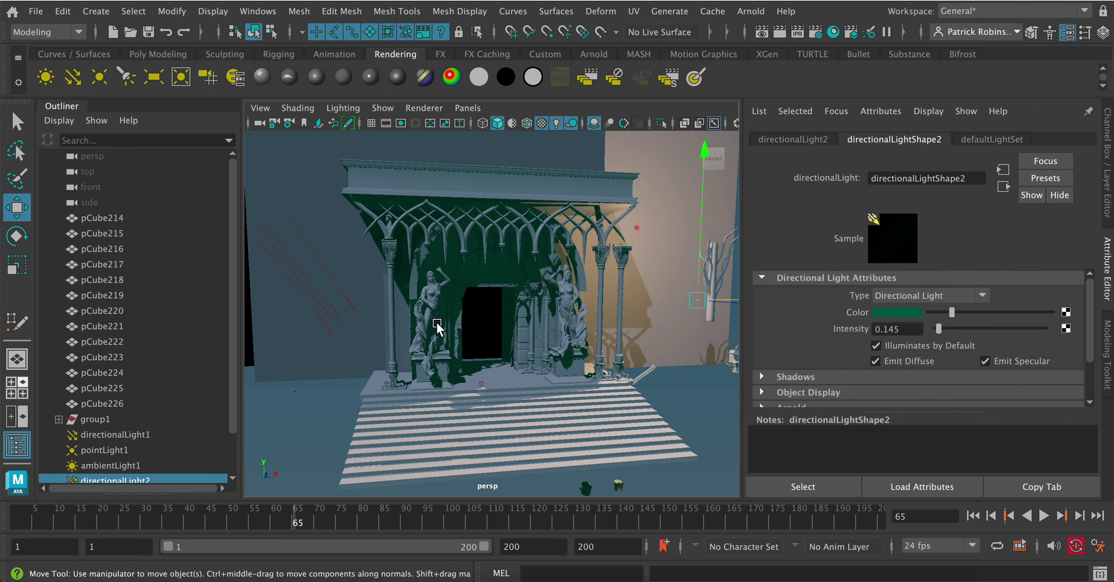
Enlarge the second directional light's icon and rotate the light to aim left and slightly downward at the entrance
{"action": "left_click", "coordinate": [16, 236]}
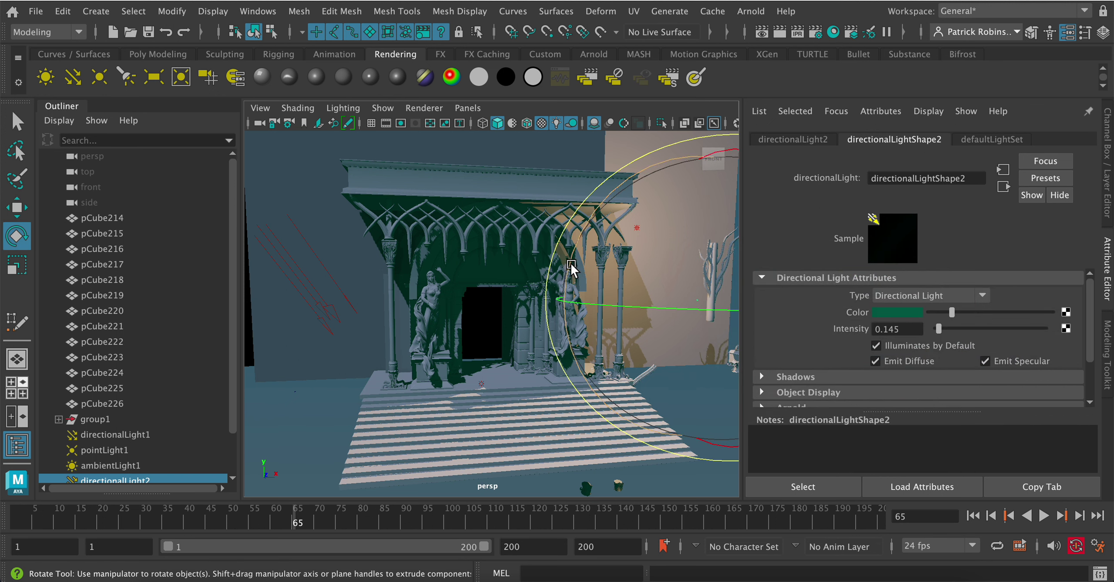
{"action": "left_click_drag", "start_coordinate": [568, 270], "coordinate": [689, 301]}
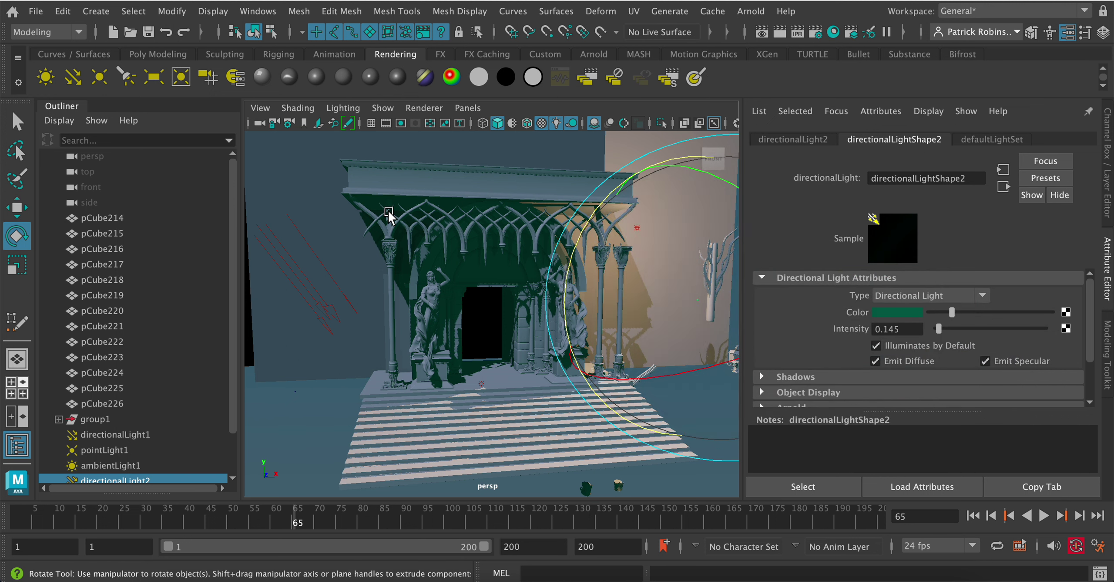
{"action": "key", "text": "r"}
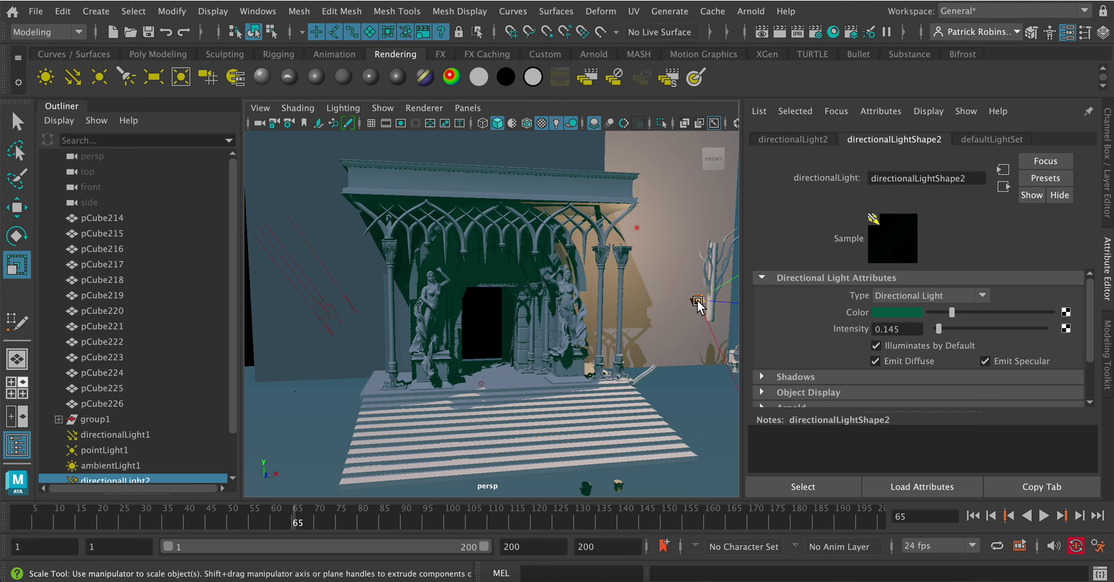
{"action": "left_click_drag", "start_coordinate": [698, 300], "coordinate": [719, 299]}
{"action": "left_click", "coordinate": [17, 235]}
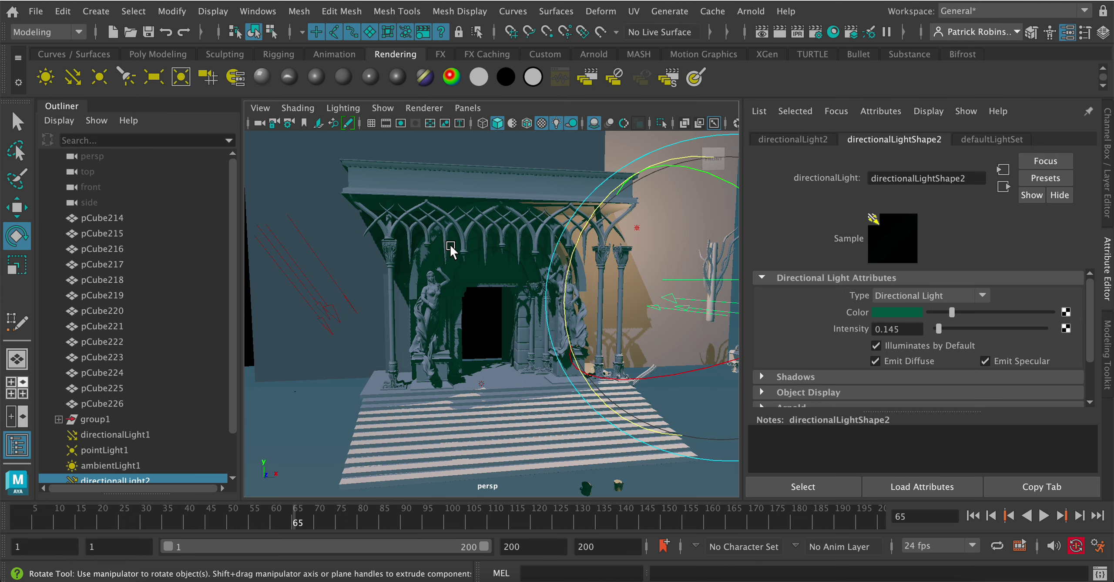
{"action": "left_click_drag", "start_coordinate": [665, 372], "coordinate": [689, 314]}
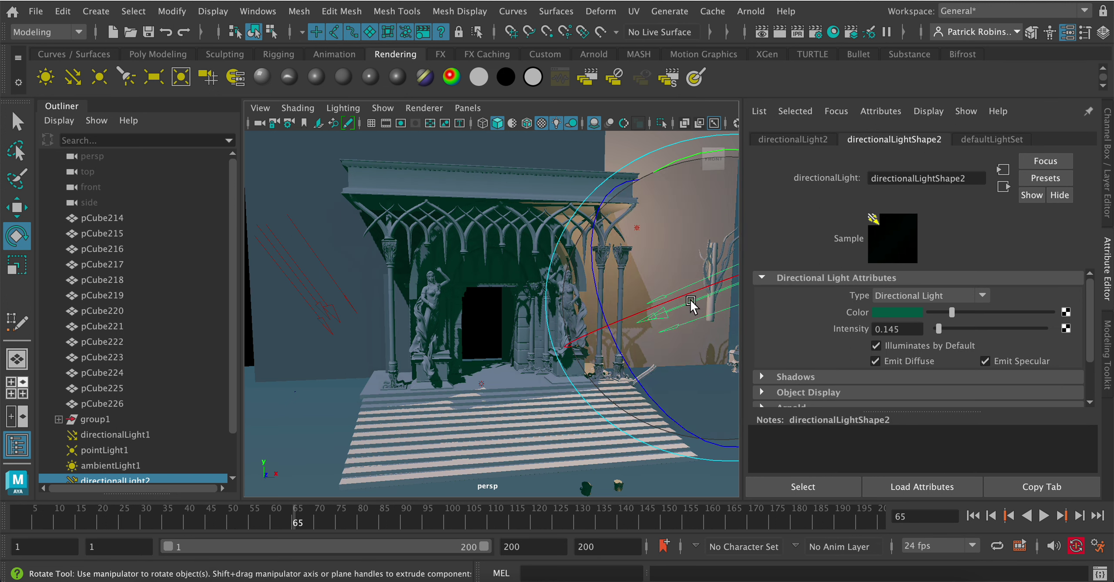
Raise the second directional light's intensity to about 1.522 and inspect its green light on the entrance up close
{"action": "left_click_drag", "start_coordinate": [942, 328], "coordinate": [954, 326]}
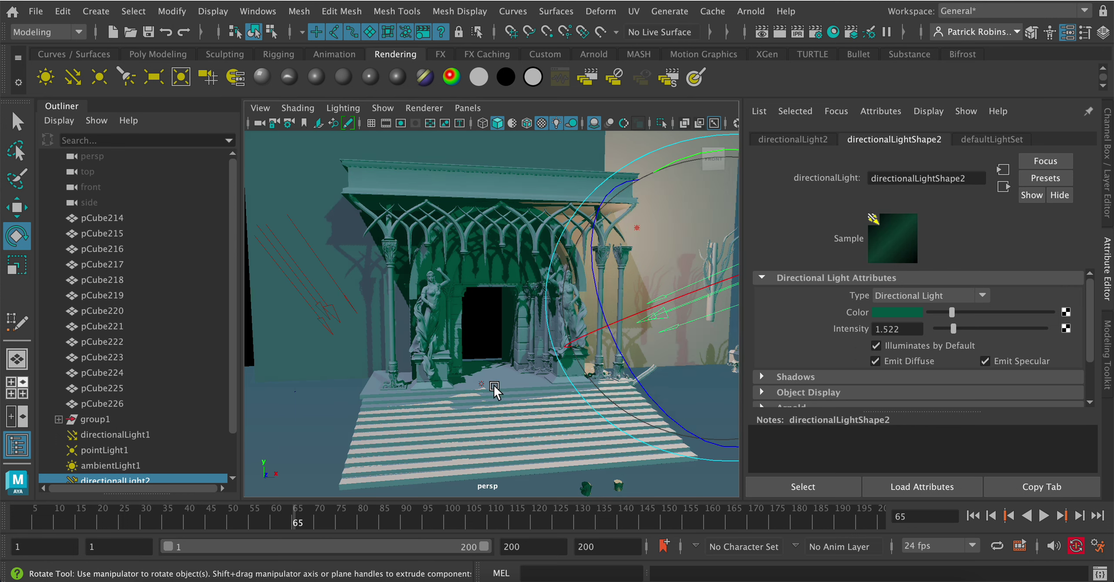
{"action": "left_click", "coordinate": [426, 384]}
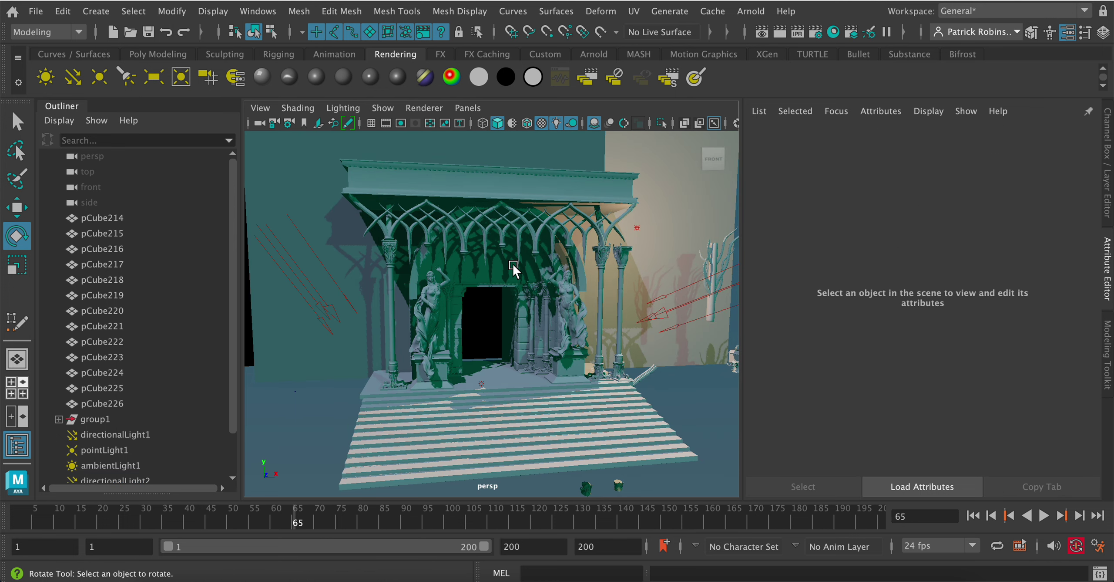
{"action": "left_click_drag", "start_coordinate": [464, 430], "coordinate": [458, 344], "text": "alt"}
{"action": "scroll", "coordinate": [456, 340], "scroll_direction": "up", "scroll_amount": 8}
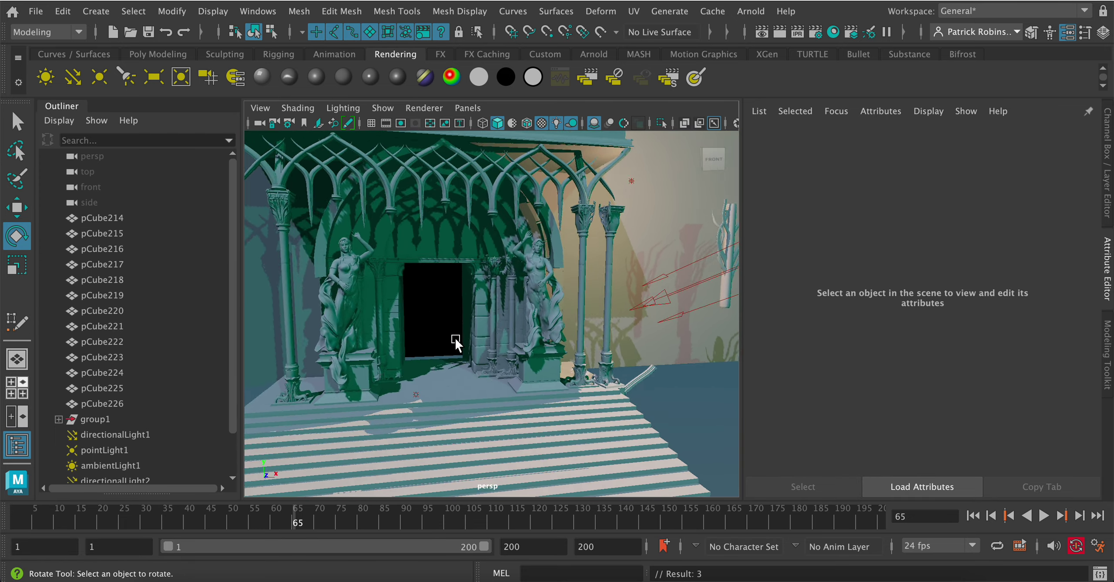
Raise the existing point light's intensity to about 9.493
{"action": "scroll", "coordinate": [506, 387], "scroll_direction": "down", "scroll_amount": 5}
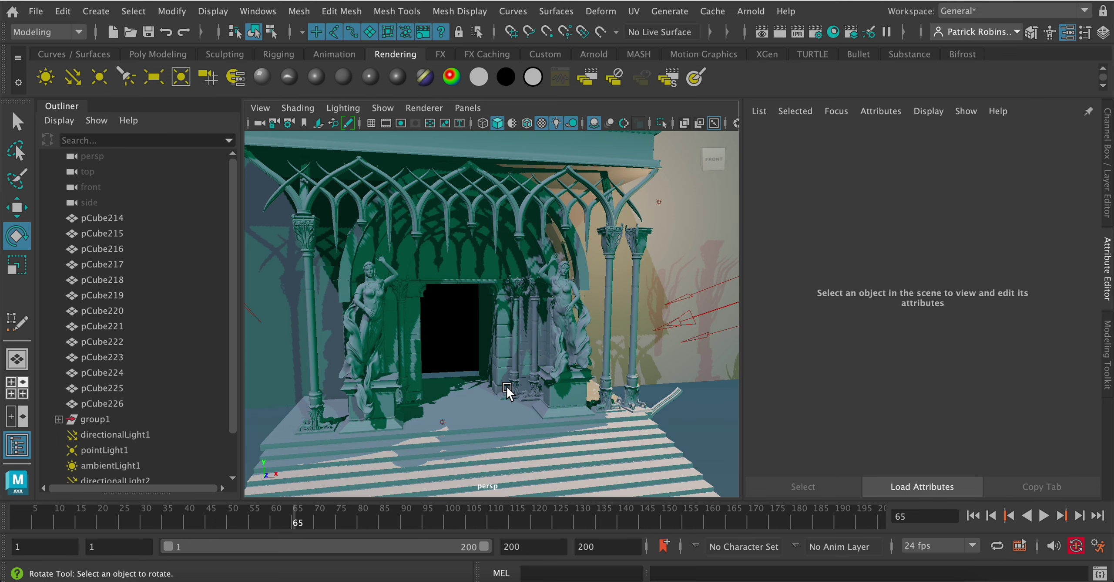
{"action": "scroll", "coordinate": [496, 349], "scroll_direction": "down", "scroll_amount": 3}
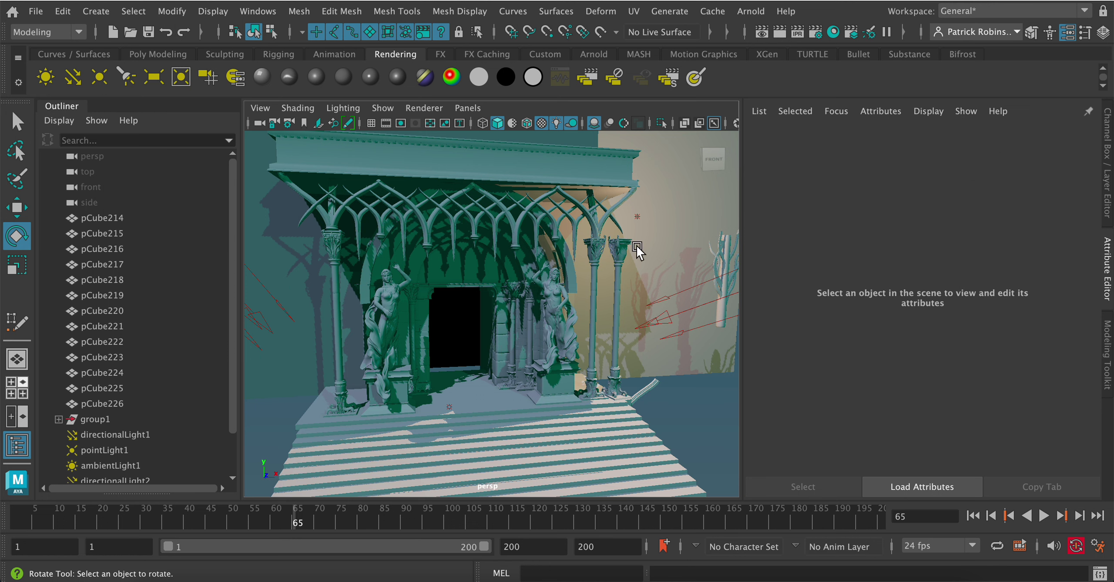
{"action": "left_click", "coordinate": [635, 215]}
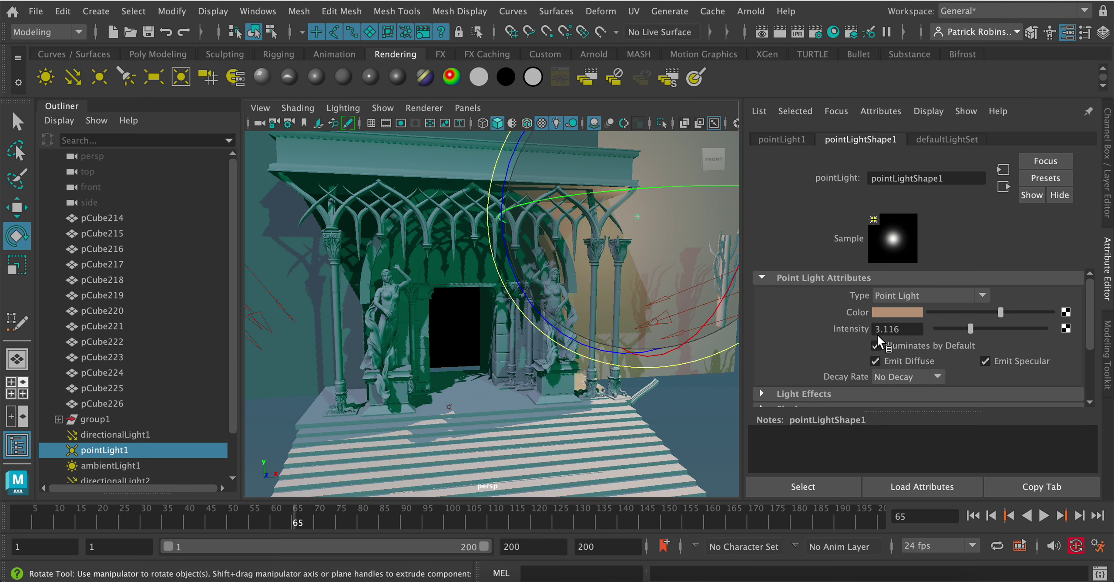
{"action": "left_click_drag", "start_coordinate": [981, 329], "coordinate": [1040, 328]}
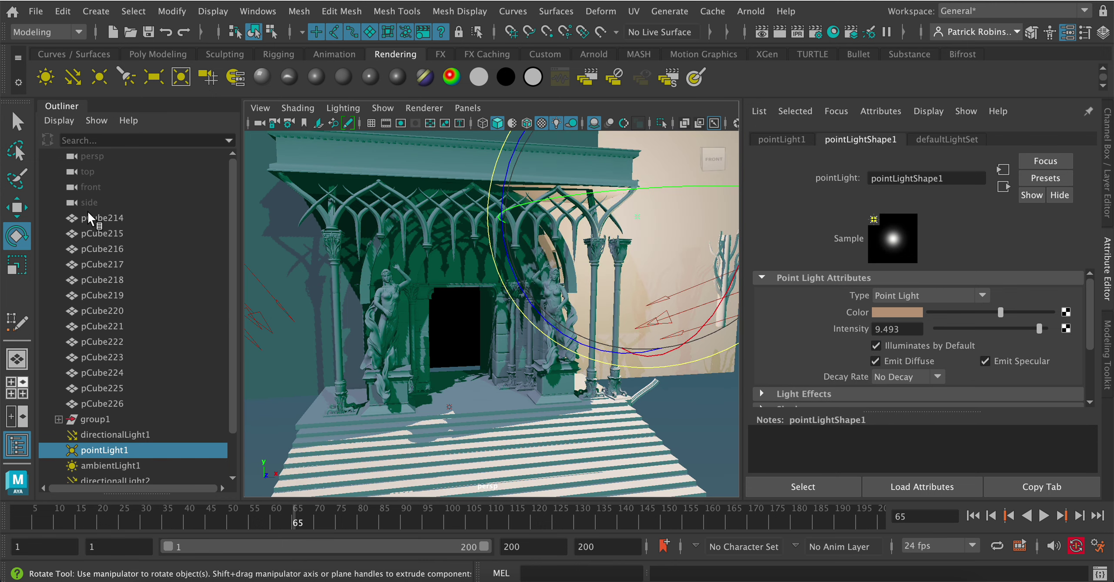
Move the point light under the entrance arches to about X 47 and lower it to about Y 121
{"action": "left_click", "coordinate": [17, 208]}
{"action": "scroll", "coordinate": [566, 261], "scroll_direction": "down", "scroll_amount": 3}
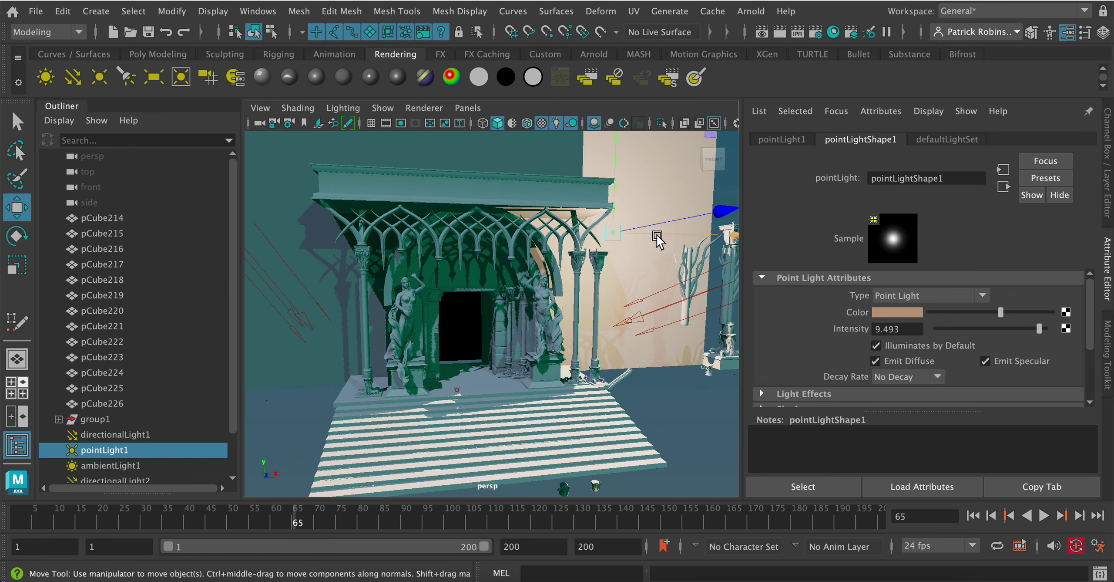
{"action": "left_click_drag", "start_coordinate": [575, 237], "coordinate": [518, 233]}
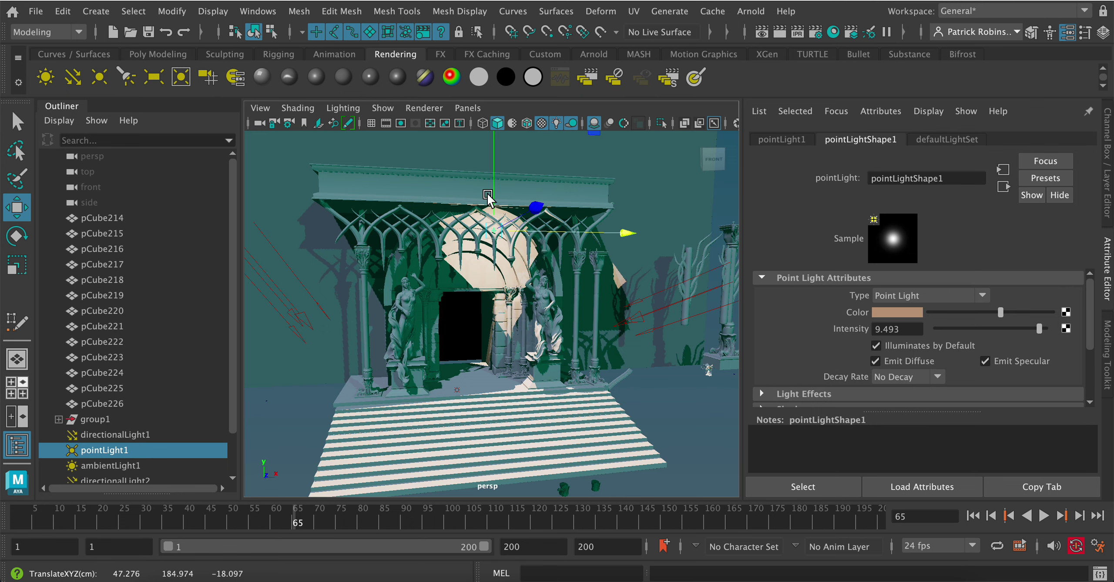
{"action": "left_click_drag", "start_coordinate": [493, 198], "coordinate": [496, 252]}
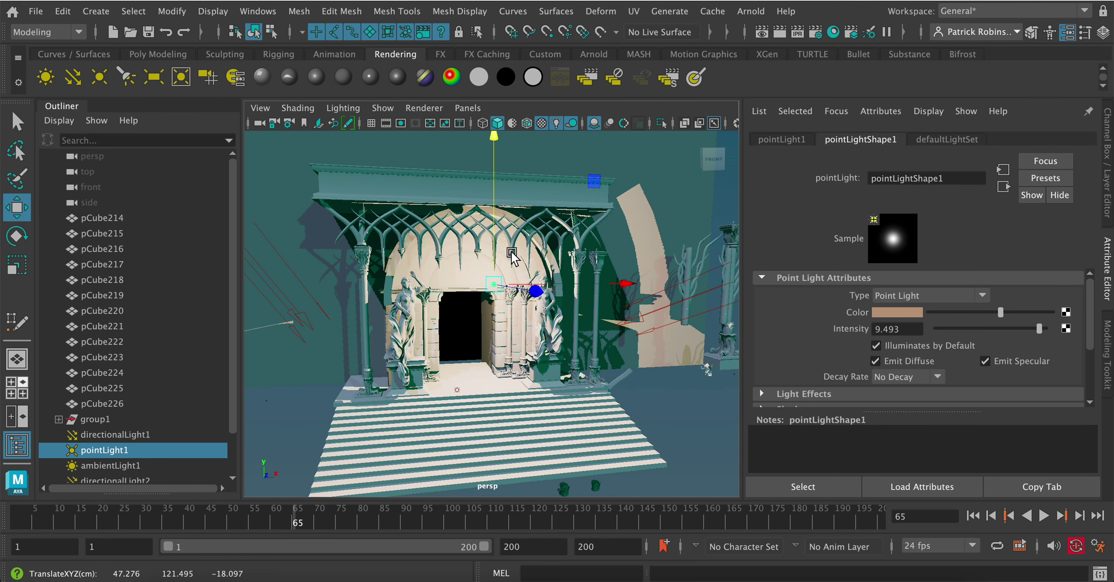
{"action": "left_click", "coordinate": [605, 281]}
{"action": "key", "text": "ctrl+z"}
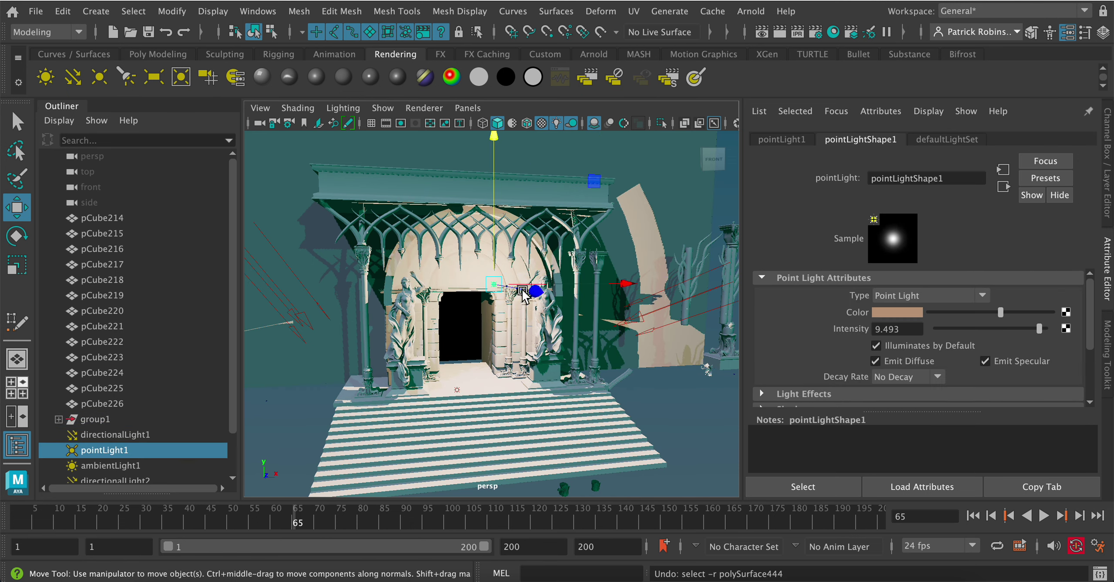
Move the point light out beside and in front of the entrance, to about X 217 and Z 173
{"action": "left_click_drag", "start_coordinate": [547, 289], "coordinate": [673, 272], "text": "alt"}
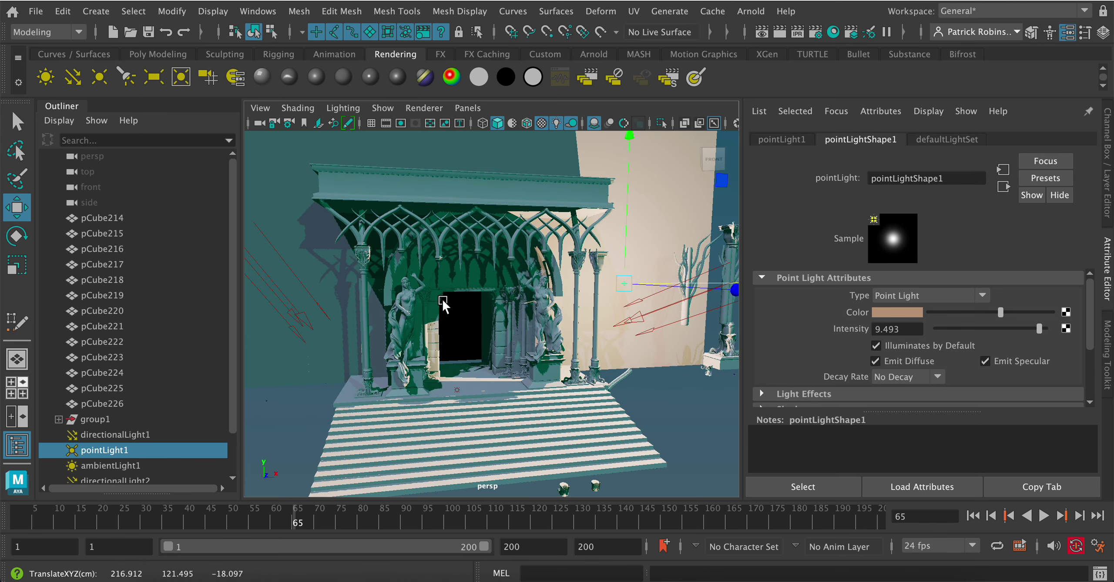
{"action": "left_click_drag", "start_coordinate": [444, 305], "coordinate": [604, 308], "text": "alt"}
{"action": "scroll", "coordinate": [605, 308], "scroll_direction": "down", "scroll_amount": 5}
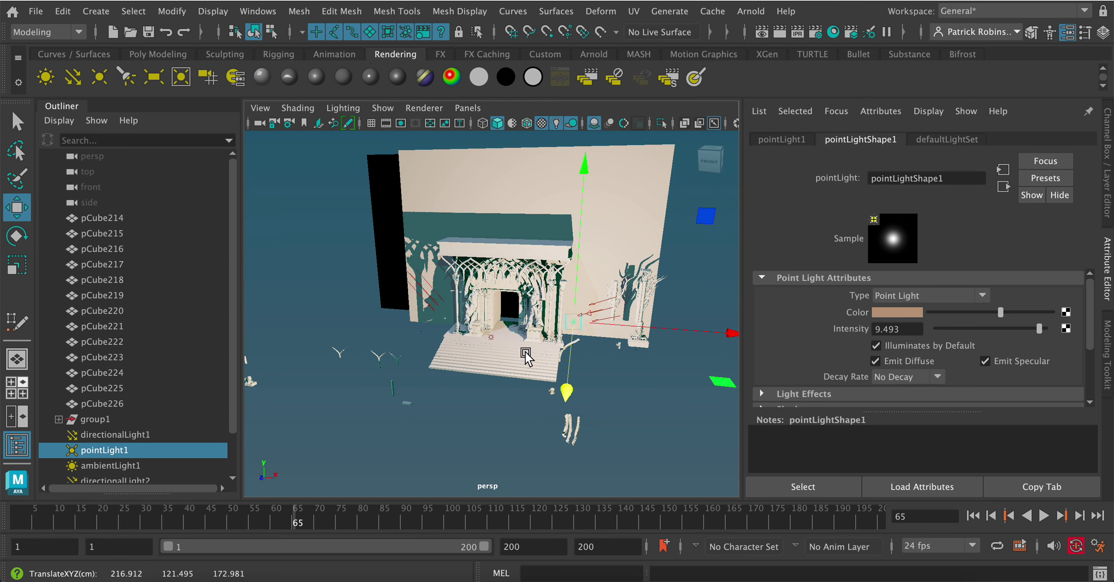
{"action": "left_click_drag", "start_coordinate": [526, 357], "coordinate": [483, 355], "text": "alt"}
Set the point light's decay rate to Linear and move the light in front of the doorway, to about X 59 and Z 95
{"action": "left_click", "coordinate": [882, 377]}
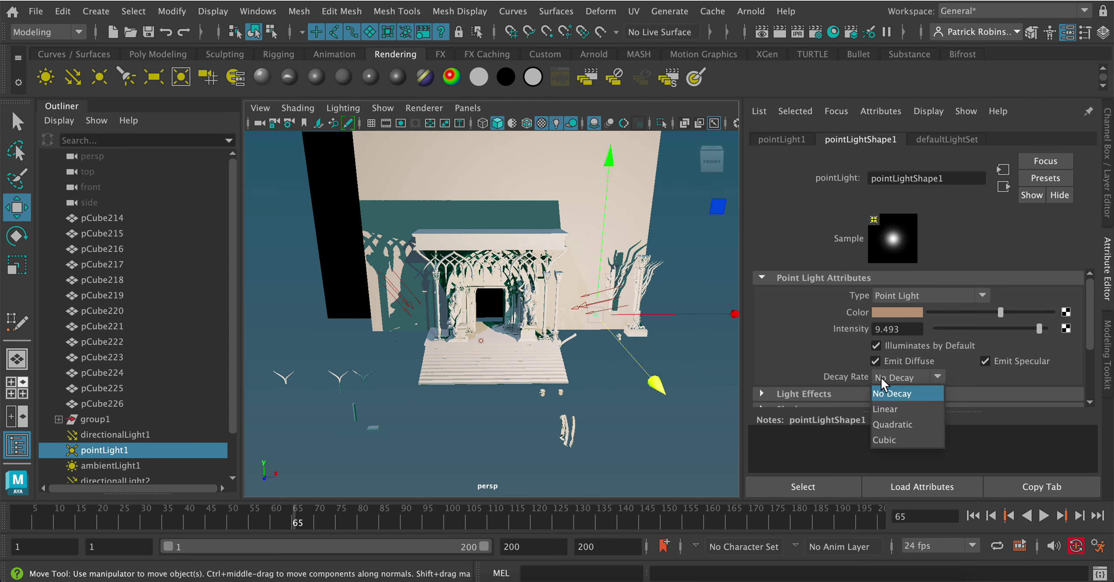
{"action": "left_click", "coordinate": [885, 409]}
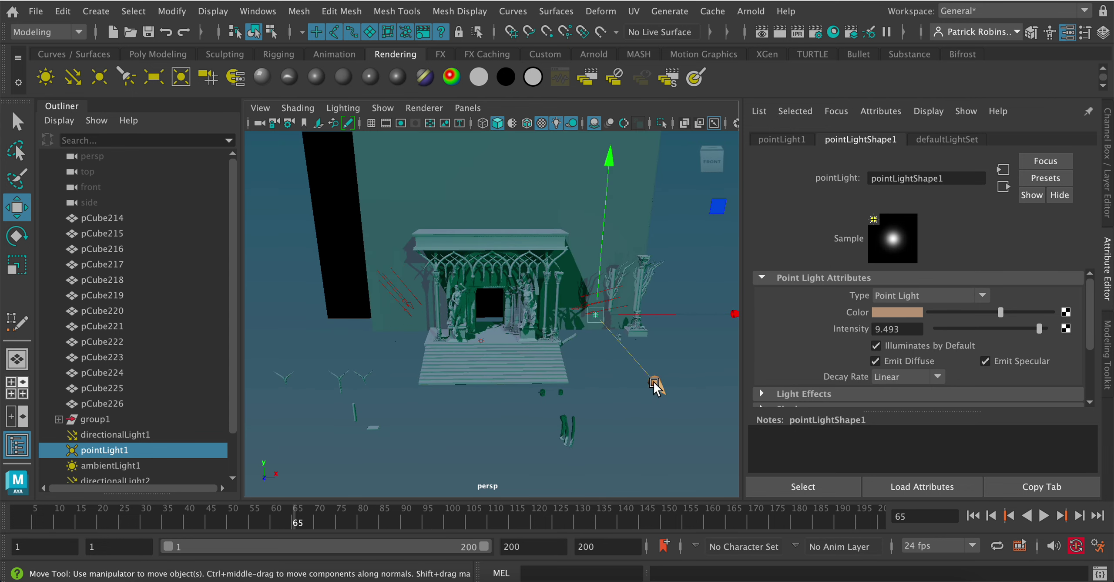
{"action": "left_click_drag", "start_coordinate": [667, 306], "coordinate": [580, 301]}
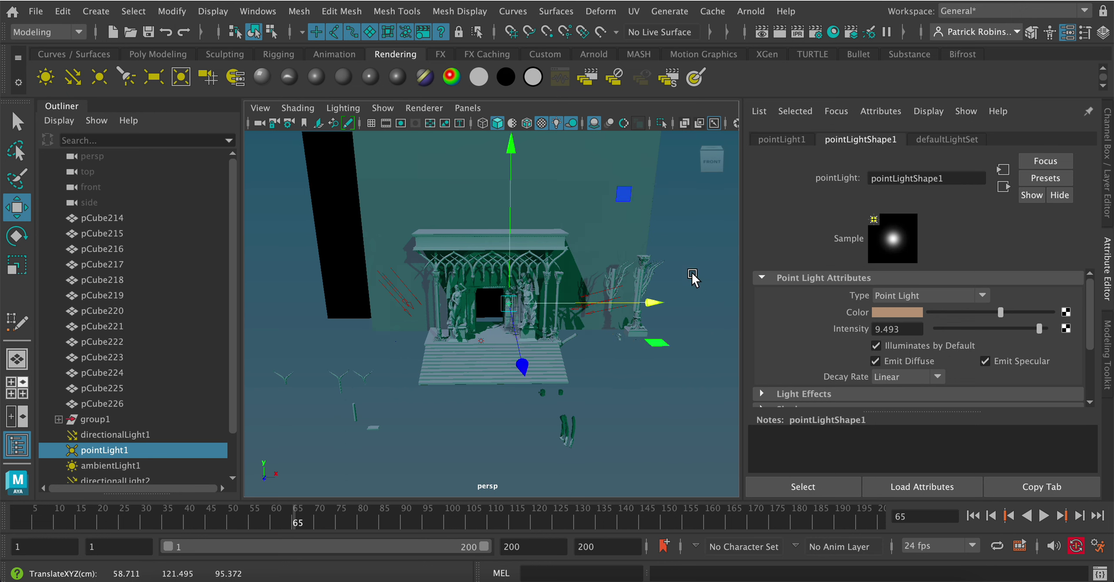
Set the point light's intensity to 40 and push it back to the wall above the door, at about Z -76
{"action": "left_click", "coordinate": [899, 332]}
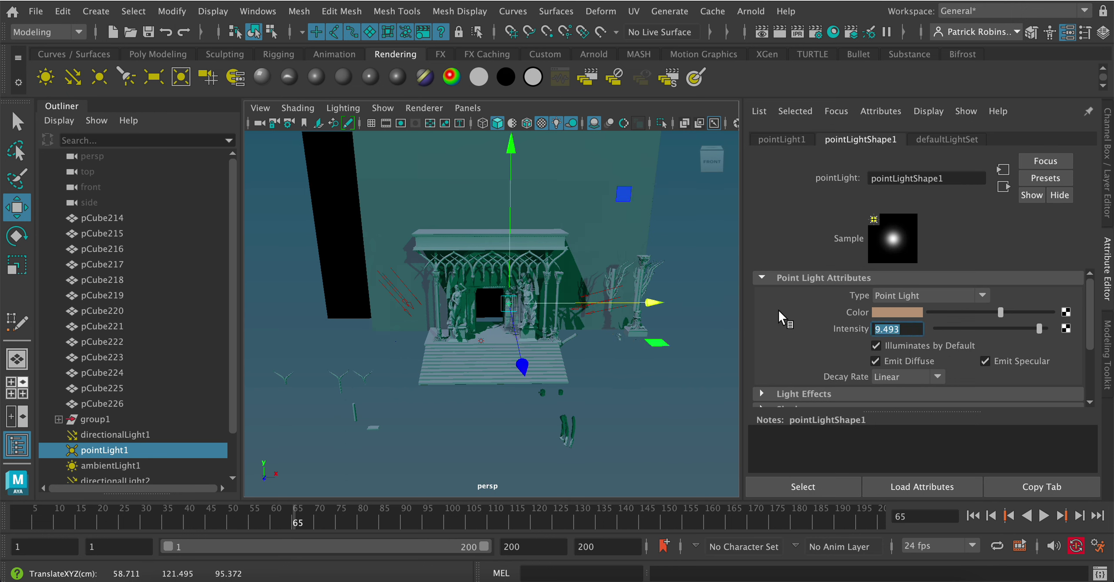
{"action": "type", "text": "40"}
{"action": "key", "text": "Return"}
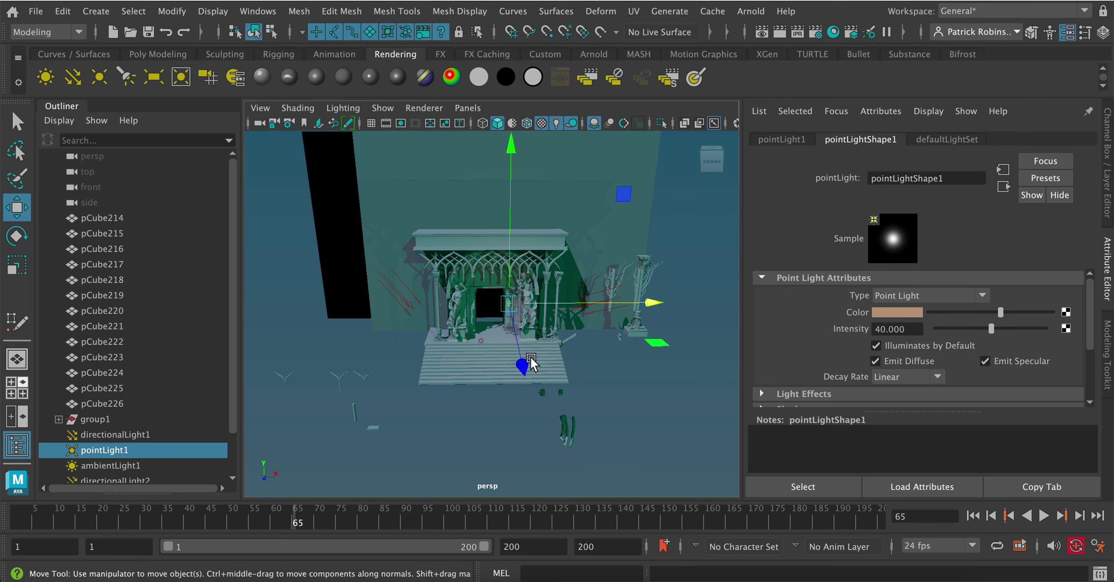
{"action": "scroll", "coordinate": [513, 366], "scroll_direction": "up", "scroll_amount": 6}
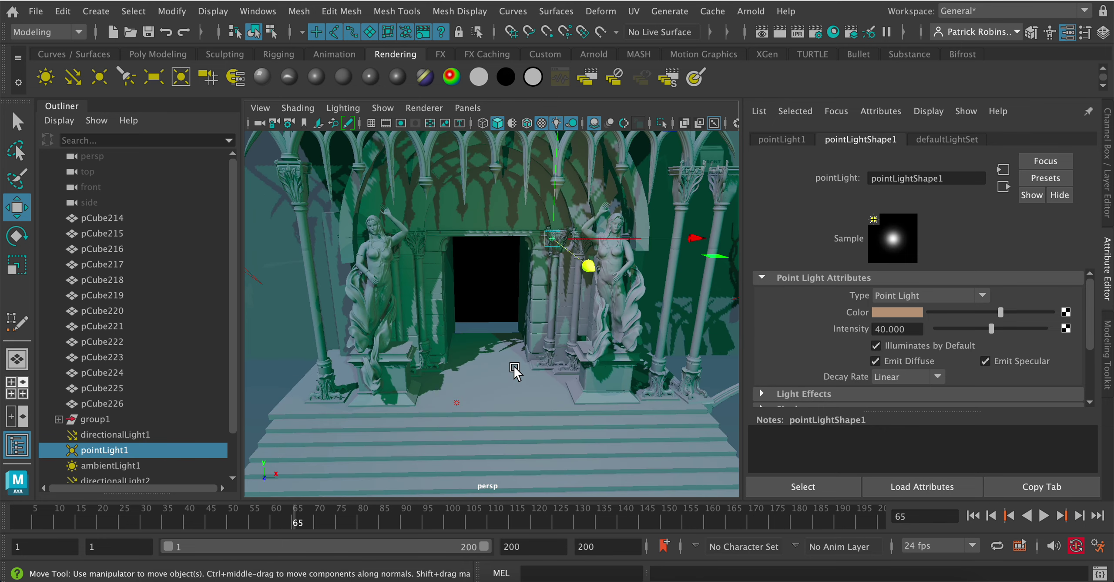
{"action": "left_click_drag", "start_coordinate": [589, 266], "coordinate": [548, 241]}
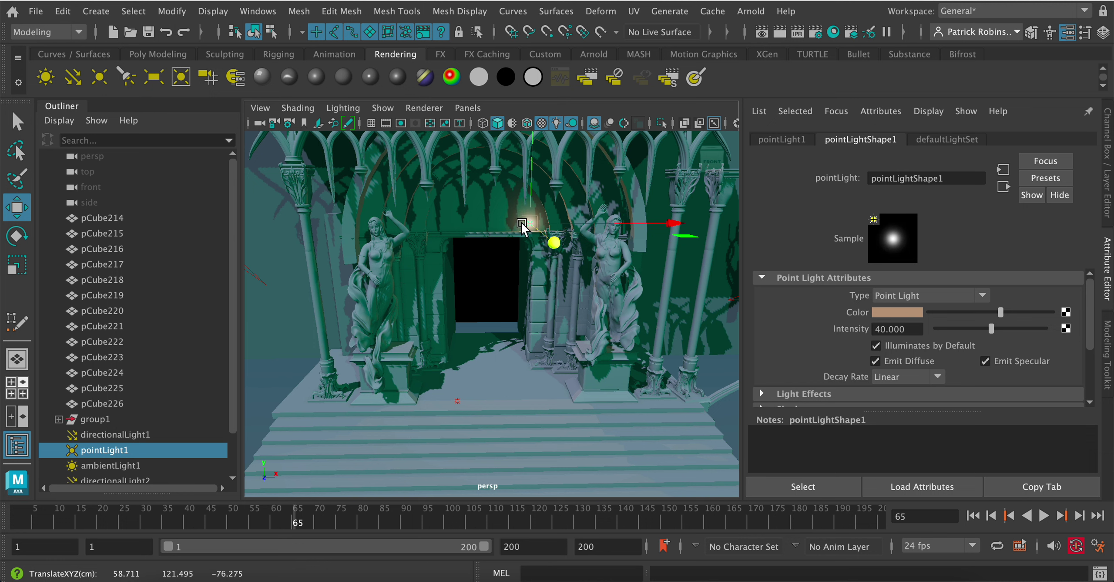
Try Cubic decay on the point light with its intensity raised to 80
{"action": "left_click", "coordinate": [883, 379]}
{"action": "left_click", "coordinate": [888, 438]}
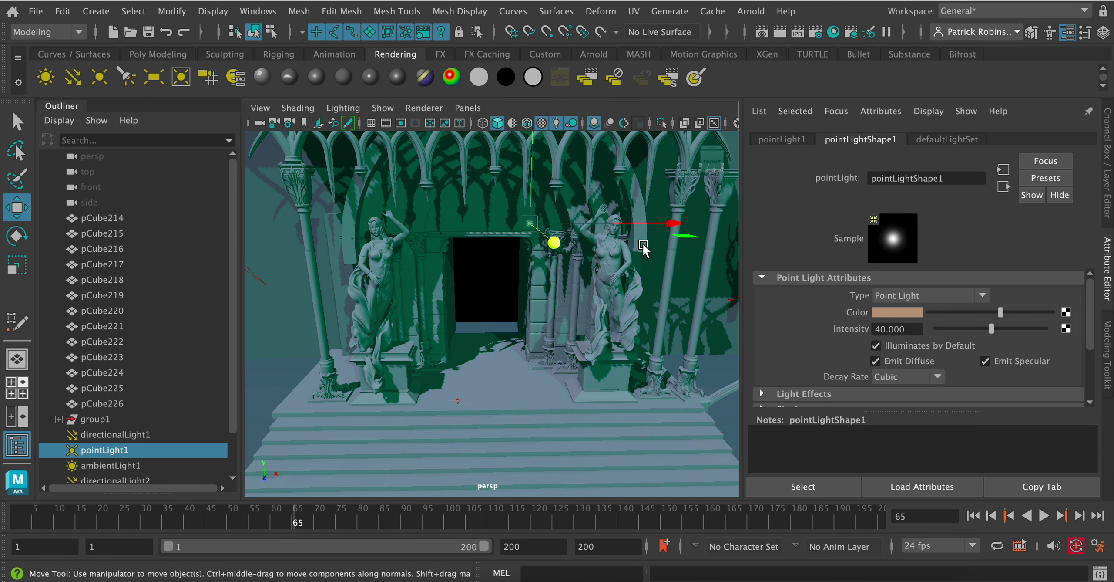
{"action": "right_click_drag", "start_coordinate": [559, 242], "coordinate": [557, 287], "text": "alt"}
{"action": "scroll", "coordinate": [558, 285], "scroll_direction": "up", "scroll_amount": 2}
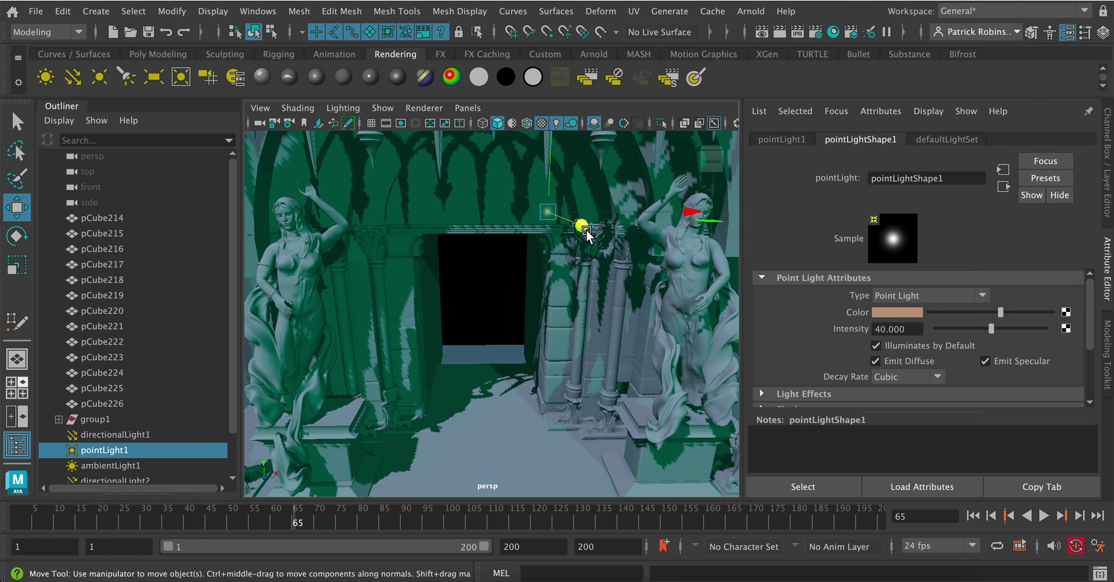
{"action": "left_click_drag", "start_coordinate": [1006, 330], "coordinate": [1083, 330]}
{"action": "left_click", "coordinate": [521, 242]}
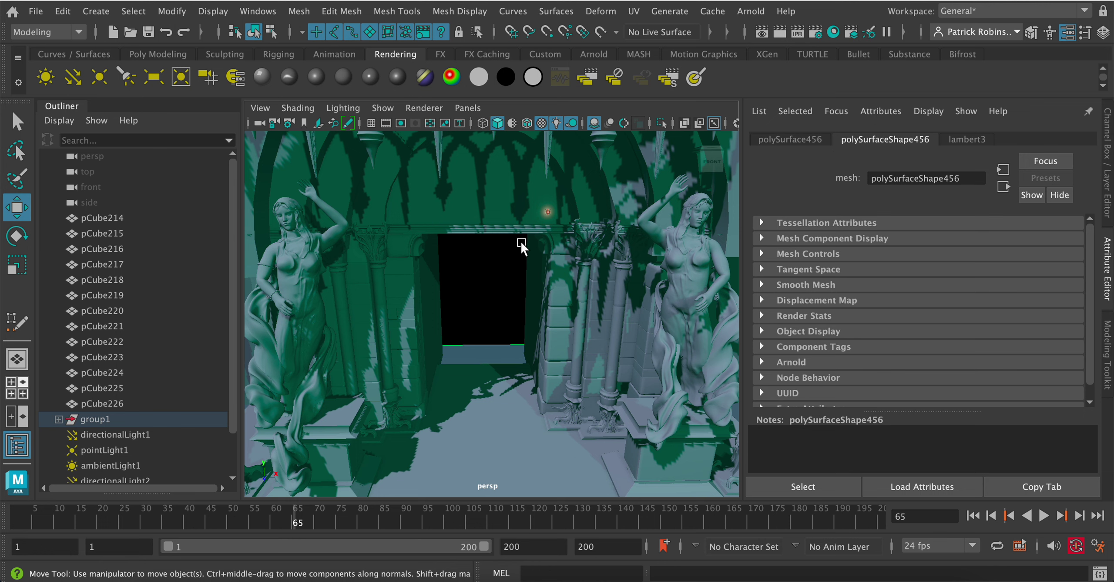
{"action": "left_click", "coordinate": [547, 212]}
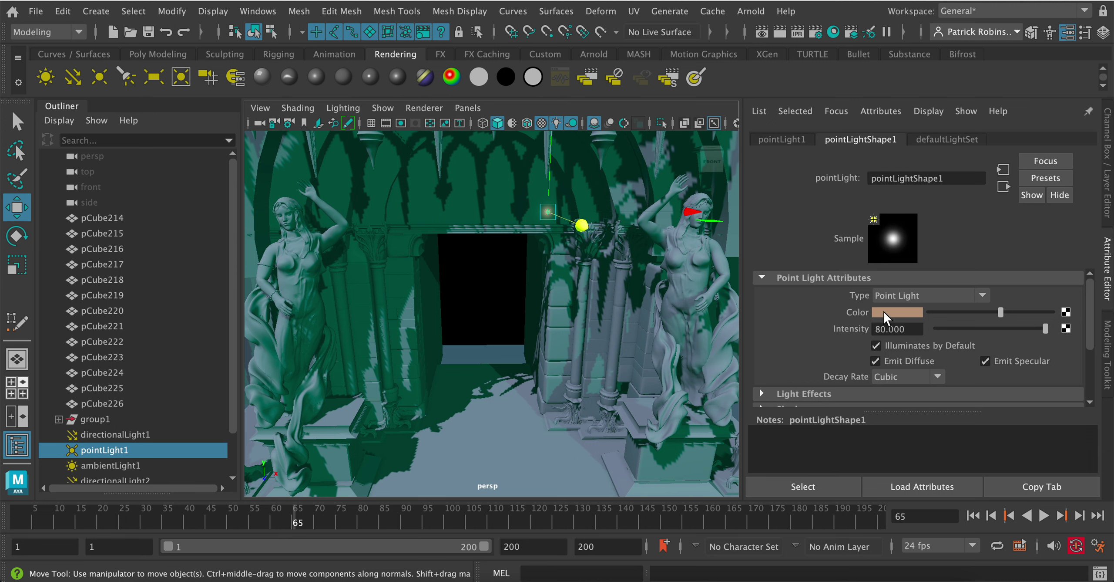
{"action": "left_click", "coordinate": [900, 293]}
{"action": "left_click", "coordinate": [900, 293]}
Set the point light's decay rate back to Linear and its intensity to about 38.261
{"action": "left_click", "coordinate": [901, 376]}
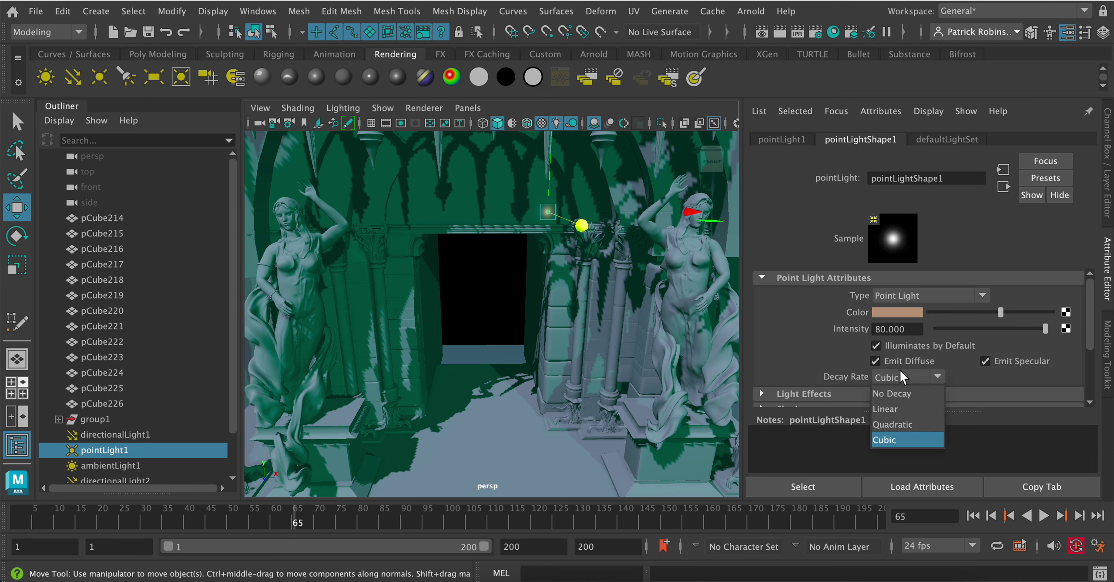
{"action": "left_click", "coordinate": [898, 408]}
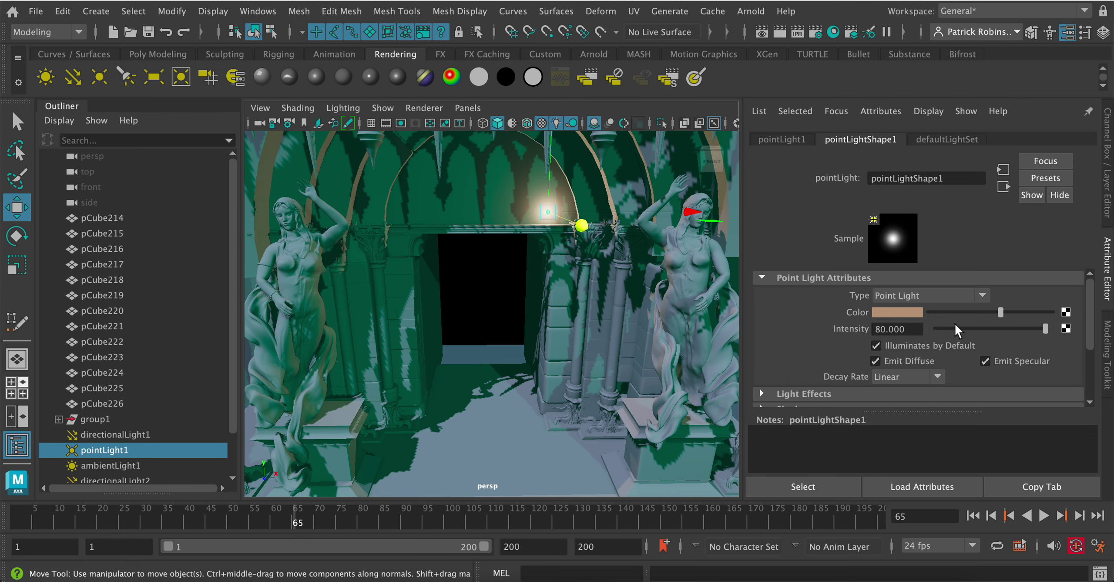
{"action": "left_click_drag", "start_coordinate": [956, 326], "coordinate": [988, 327]}
Lower the point light to about Y 56, center it in the doorway and raise its intensity to 80
{"action": "left_click_drag", "start_coordinate": [551, 175], "coordinate": [540, 289]}
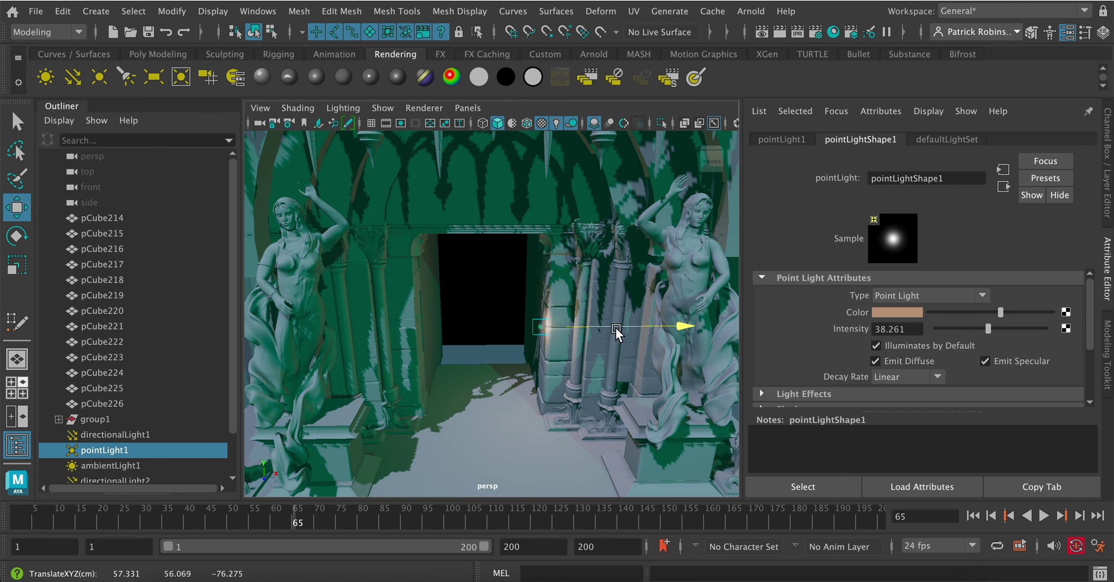
{"action": "left_click_drag", "start_coordinate": [686, 326], "coordinate": [627, 327]}
{"action": "left_click_drag", "start_coordinate": [1061, 329], "coordinate": [1049, 328]}
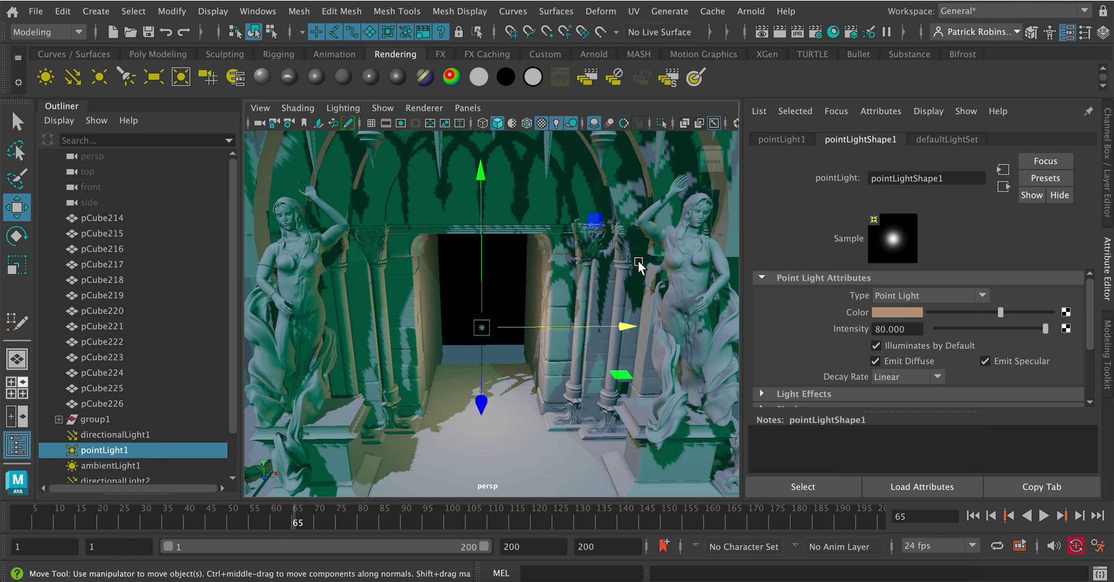
Duplicate the doorway point light and move the copy outside the right-hand columns, to about X 250
{"action": "left_click_drag", "start_coordinate": [543, 237], "coordinate": [457, 379], "text": "alt"}
{"action": "scroll", "coordinate": [457, 378], "scroll_direction": "down", "scroll_amount": 3}
{"action": "key", "text": "ctrl+d"}
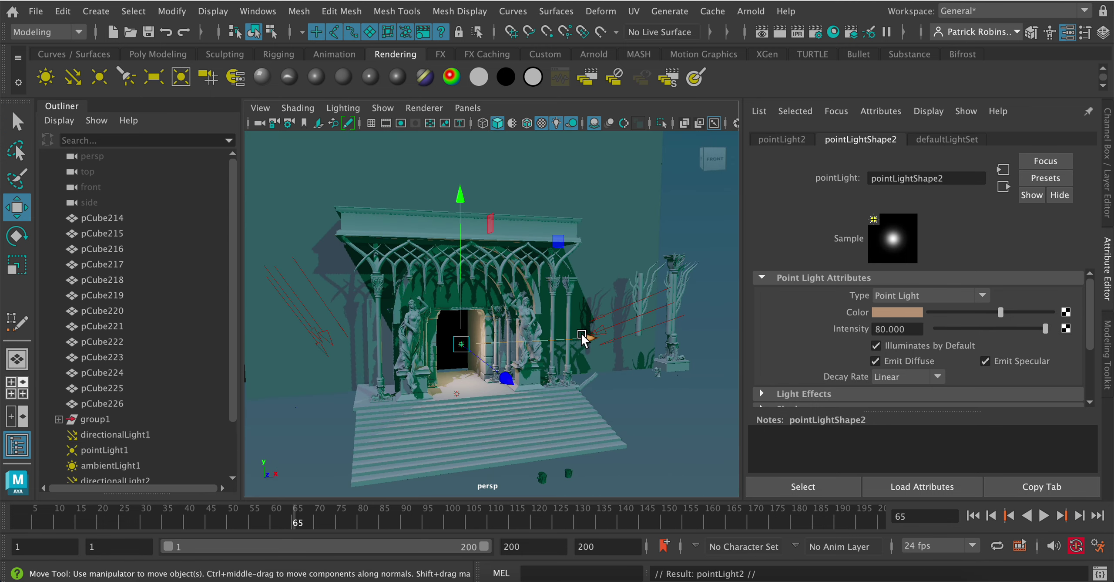
{"action": "left_click_drag", "start_coordinate": [585, 336], "coordinate": [688, 336]}
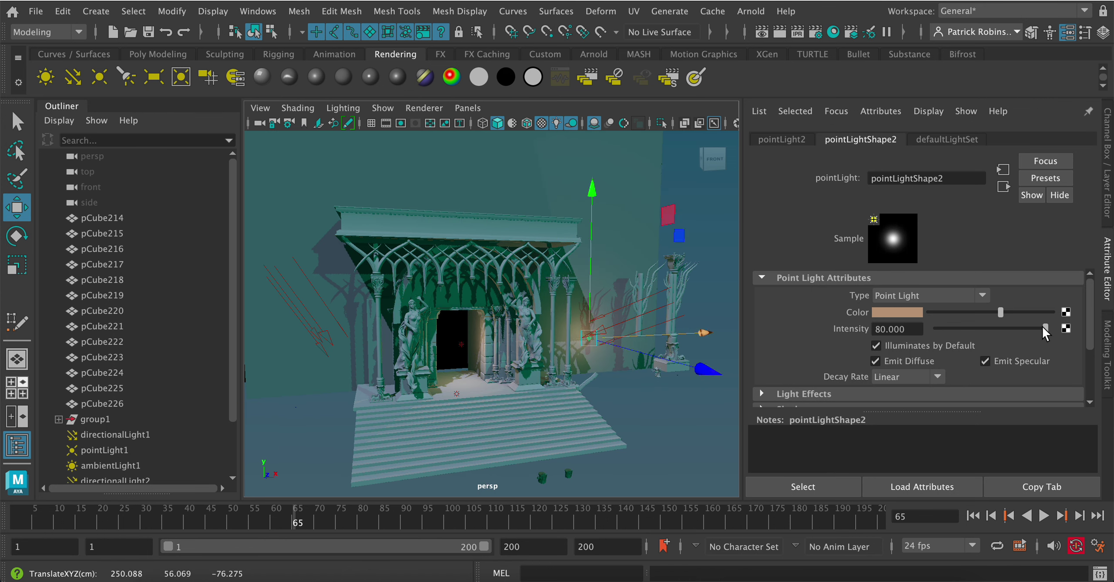
Set the duplicated point light's decay rate to No Decay and its intensity to about 21.449
{"action": "left_click", "coordinate": [913, 377]}
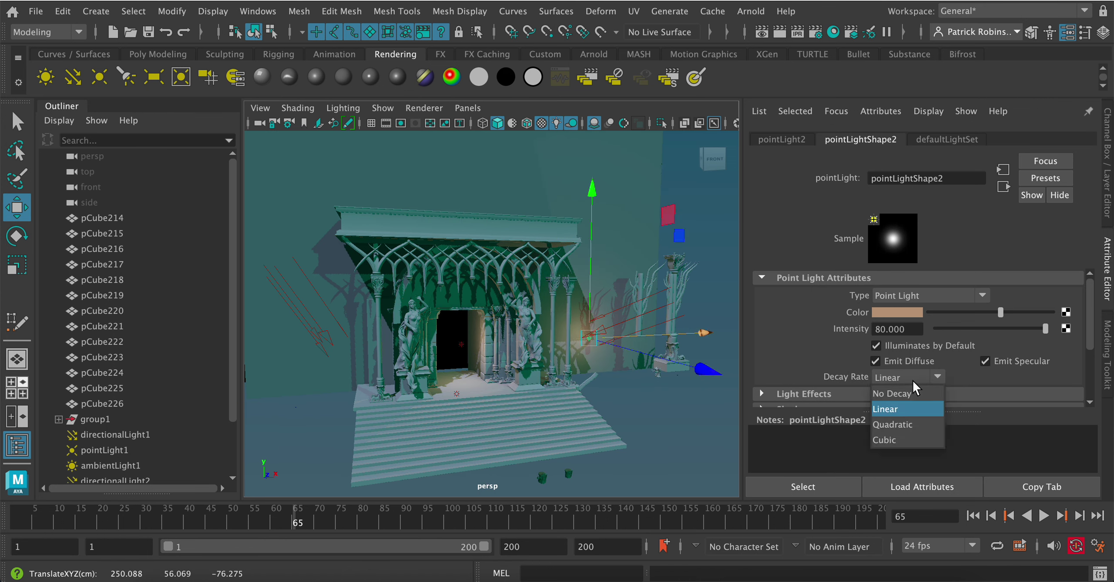
{"action": "left_click", "coordinate": [912, 391]}
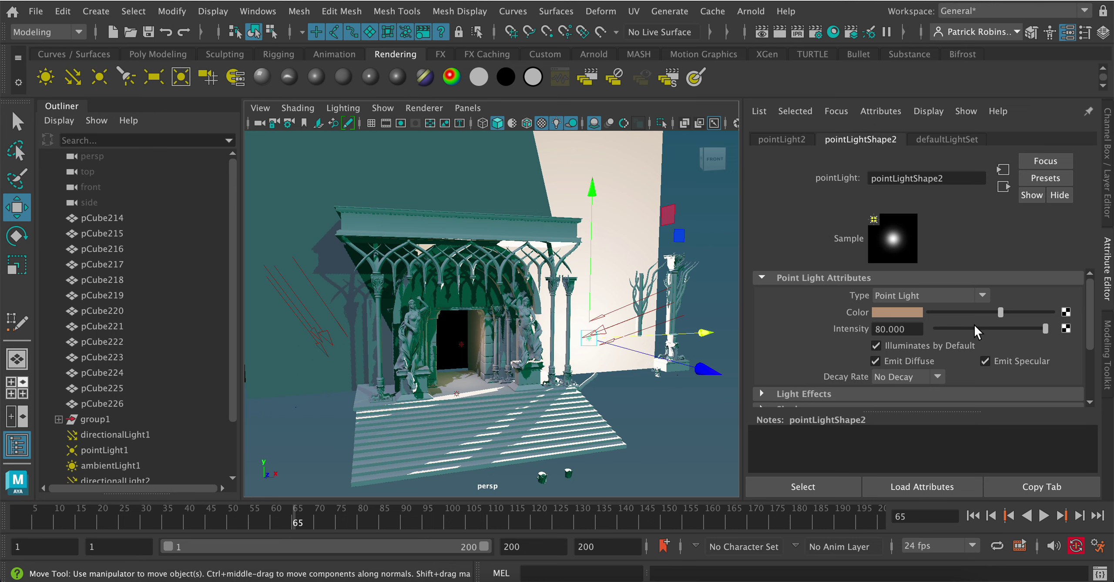
{"action": "left_click_drag", "start_coordinate": [977, 327], "coordinate": [950, 329]}
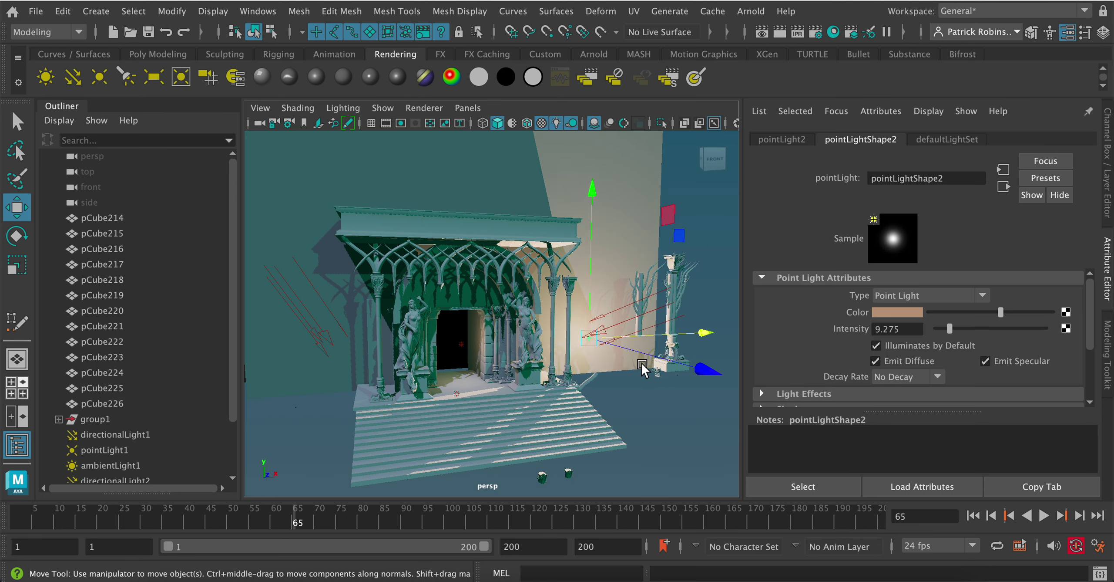
{"action": "mouse_move", "coordinate": [672, 367]}
{"action": "left_mouse_down"}
{"action": "mouse_move", "coordinate": [647, 361]}
{"action": "mouse_move", "coordinate": [670, 368]}
{"action": "left_mouse_up"}
{"action": "scroll", "coordinate": [412, 331], "scroll_direction": "up", "scroll_amount": 5}
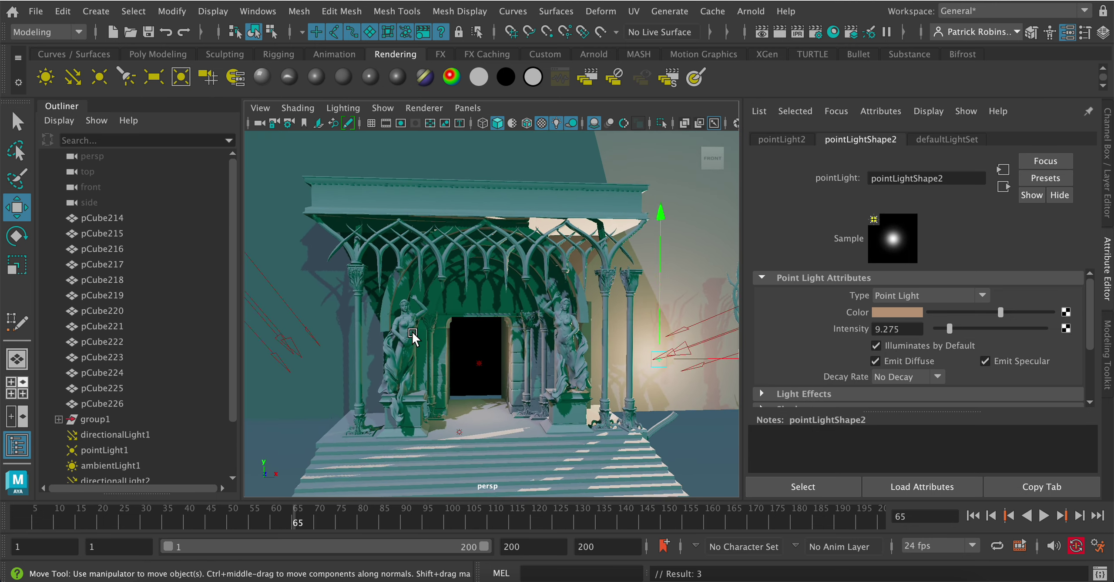
{"action": "scroll", "coordinate": [412, 331], "scroll_direction": "up", "scroll_amount": 2}
{"action": "scroll", "coordinate": [426, 305], "scroll_direction": "up", "scroll_amount": 3}
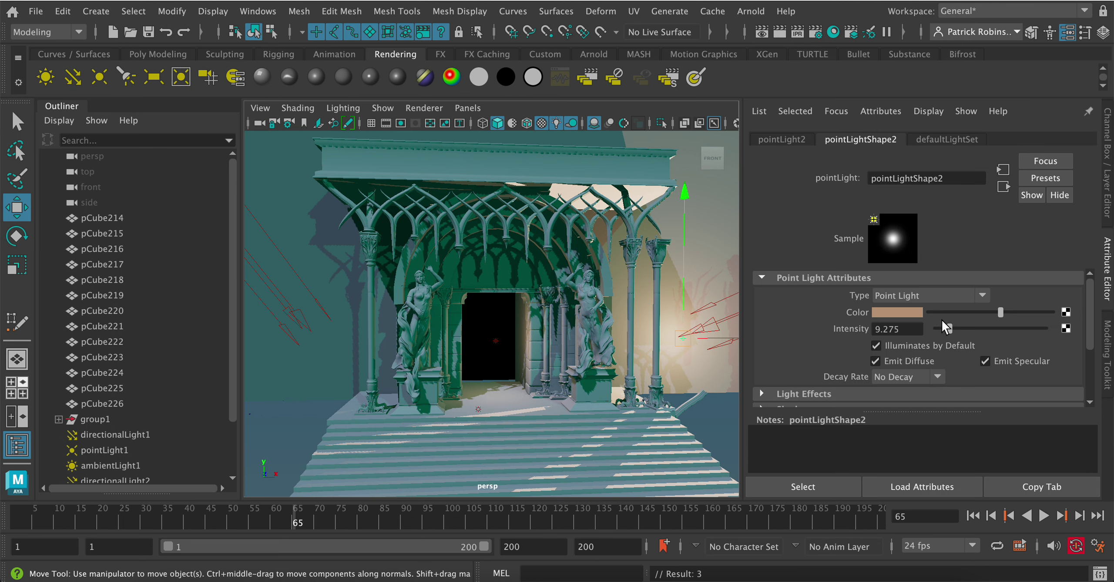
{"action": "left_click_drag", "start_coordinate": [945, 326], "coordinate": [963, 326]}
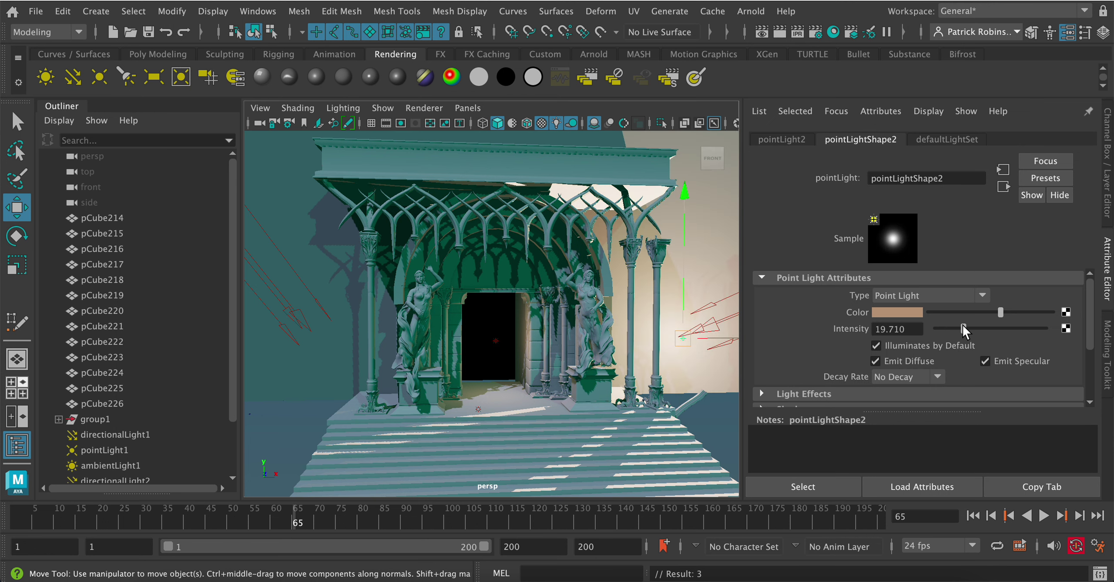
Raise the light limit in the Viewport 2.0 settings to its maximum and close the settings
{"action": "left_click", "coordinate": [432, 108]}
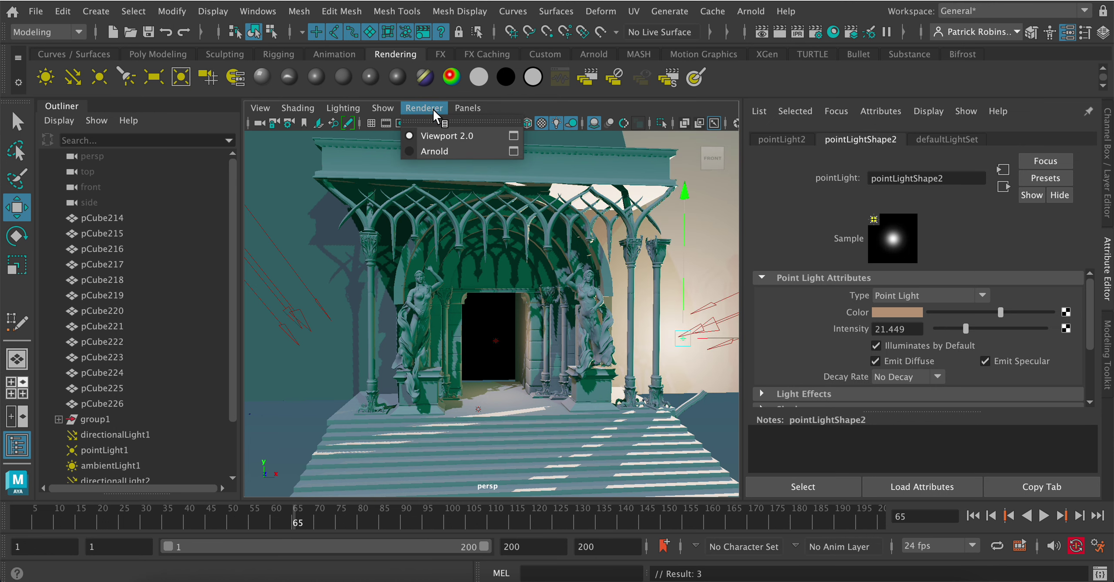
{"action": "left_click", "coordinate": [513, 136]}
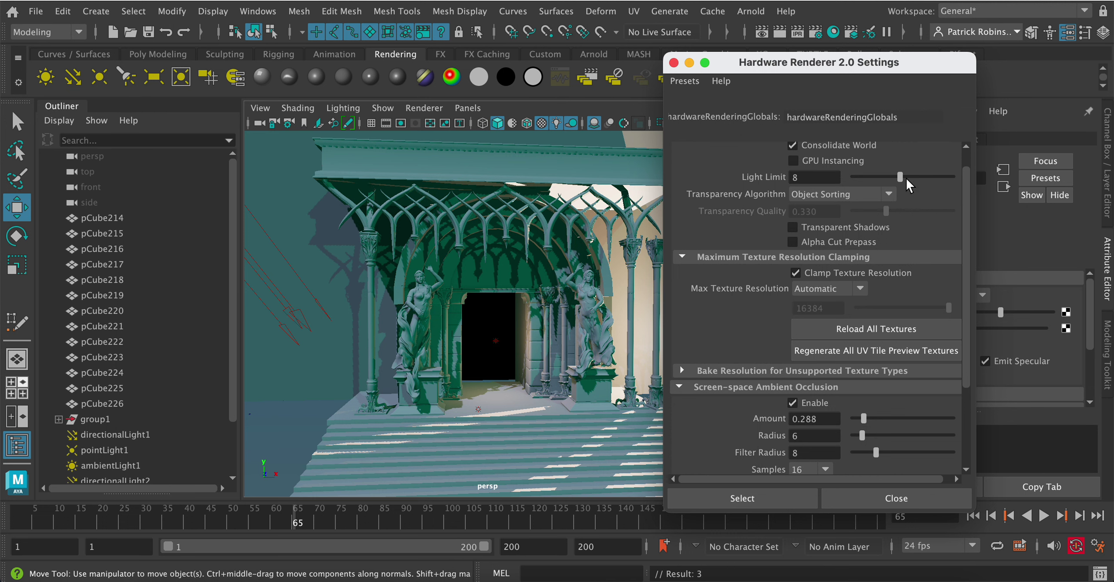
{"action": "left_click_drag", "start_coordinate": [911, 175], "coordinate": [975, 175]}
{"action": "left_click", "coordinate": [673, 64]}
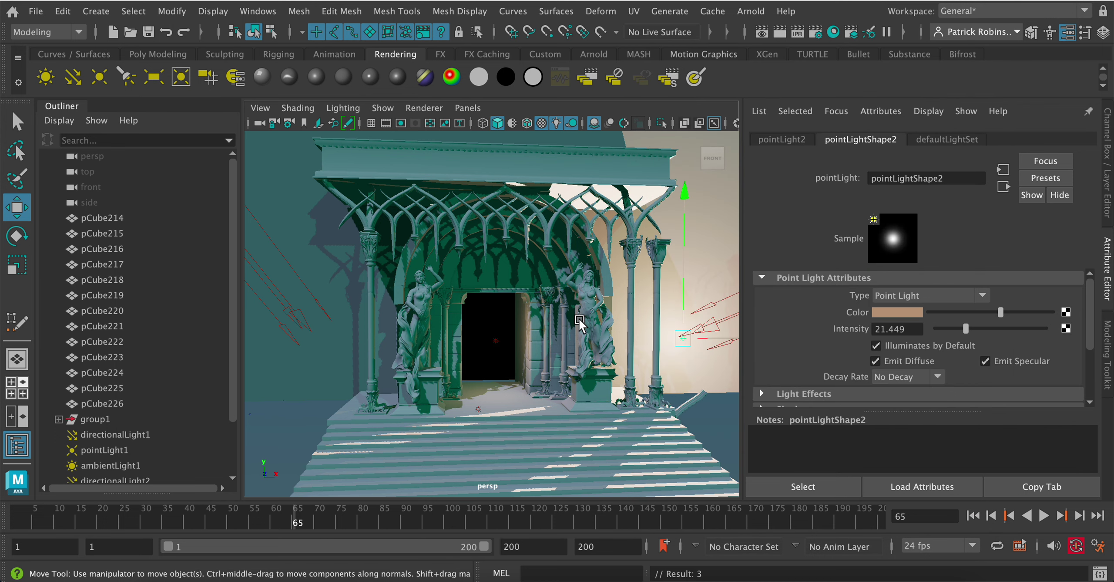
Deselect the point light, collapse the Outliner and frame the whole entrance in the perspective view
{"action": "left_click", "coordinate": [706, 417]}
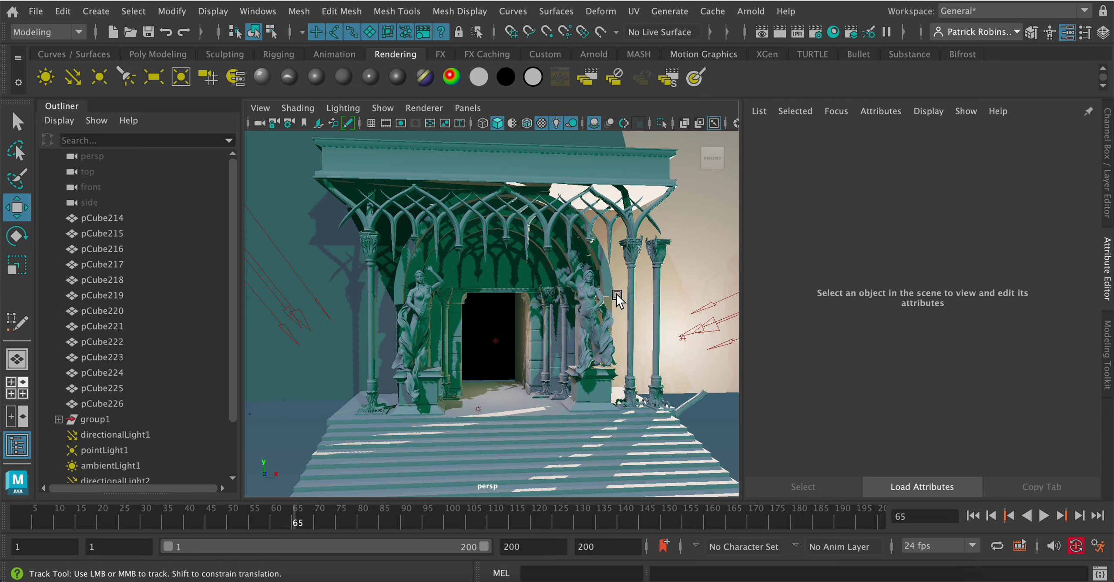
{"action": "middle_click_drag", "start_coordinate": [616, 294], "coordinate": [579, 260], "text": "alt"}
{"action": "left_click", "coordinate": [69, 104]}
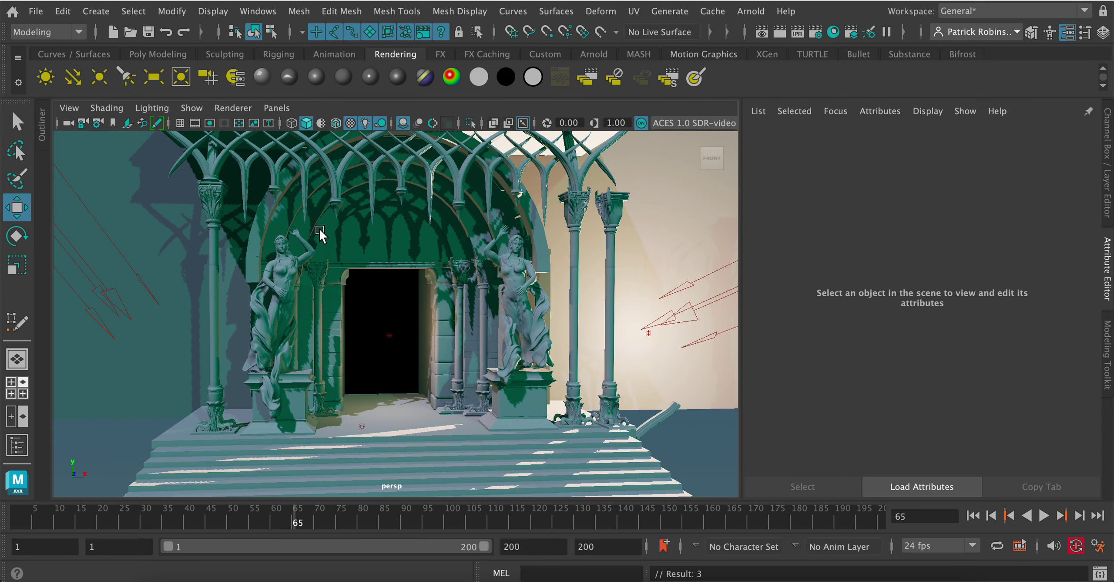
{"action": "middle_click_drag", "start_coordinate": [326, 228], "coordinate": [425, 289], "text": "alt"}
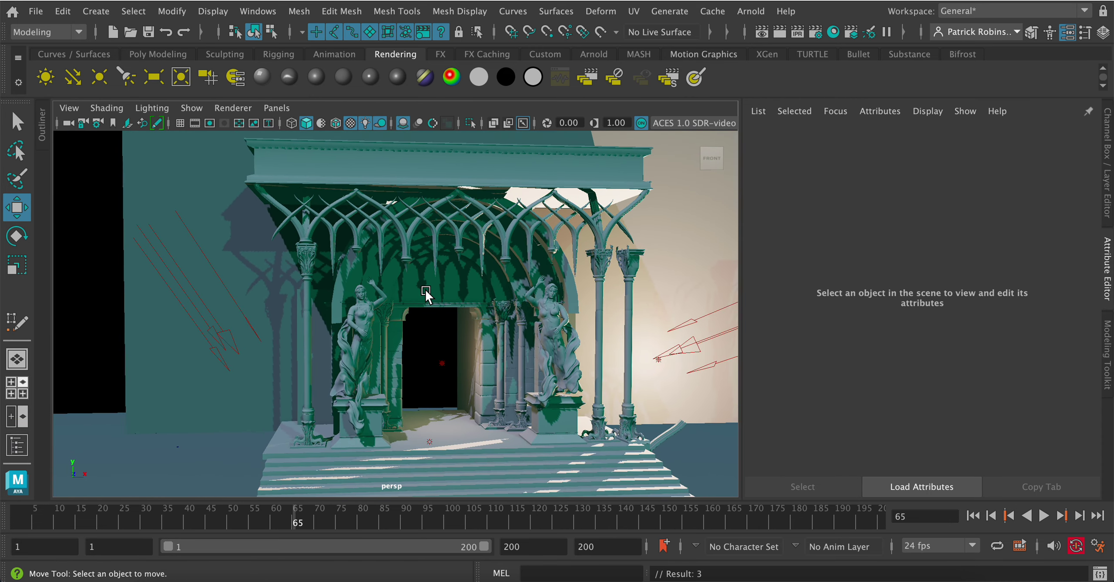
{"action": "right_click_drag", "start_coordinate": [425, 289], "coordinate": [430, 250], "text": "alt"}
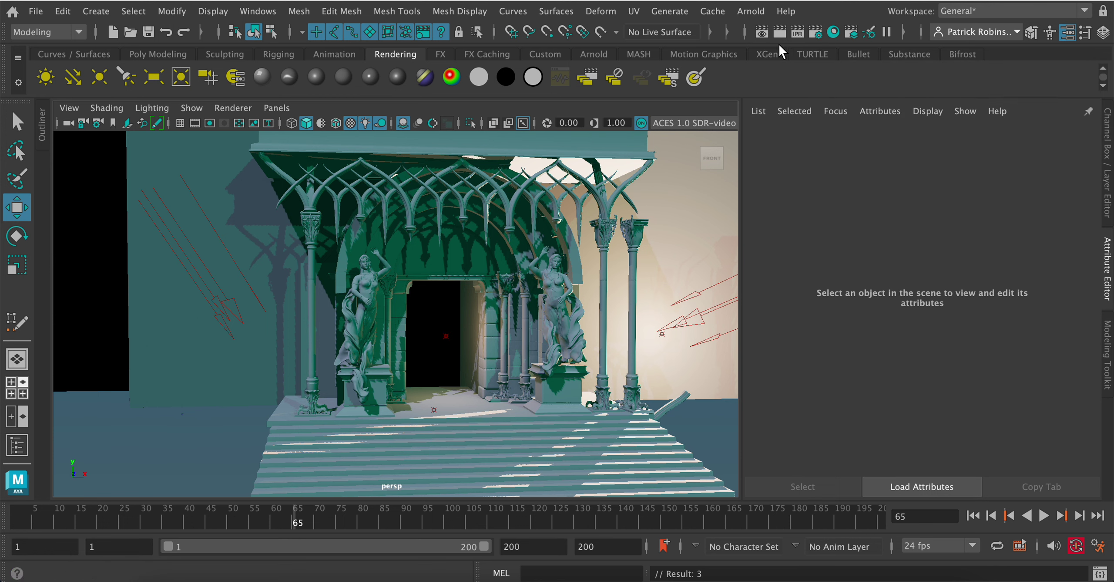
Open the render settings, compare the Arnold Renderer with Maya Software, and leave Maya Software as the renderer
{"action": "left_click", "coordinate": [816, 32]}
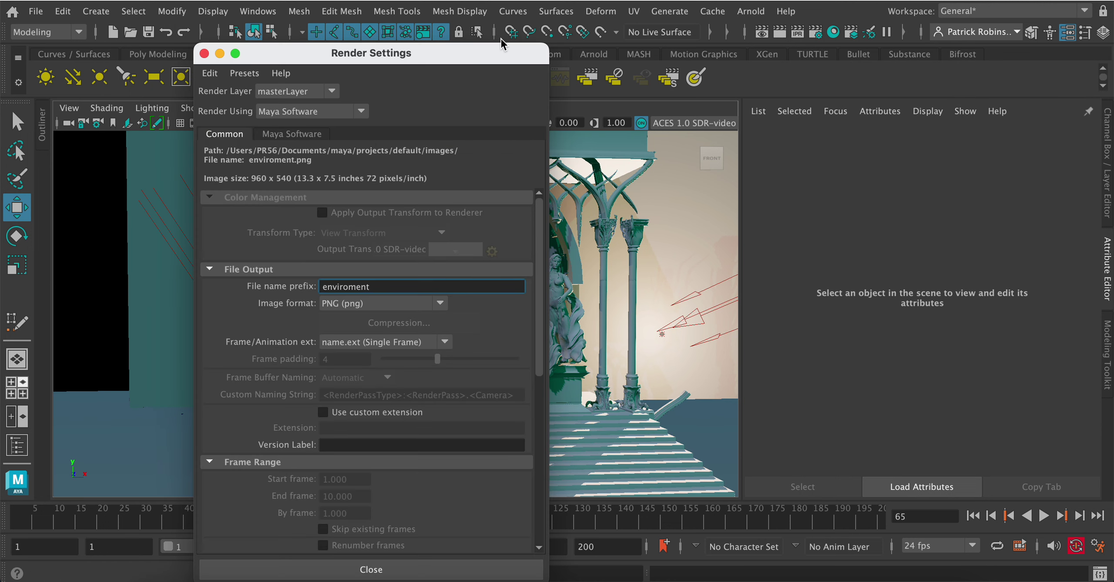
{"action": "left_click", "coordinate": [310, 112]}
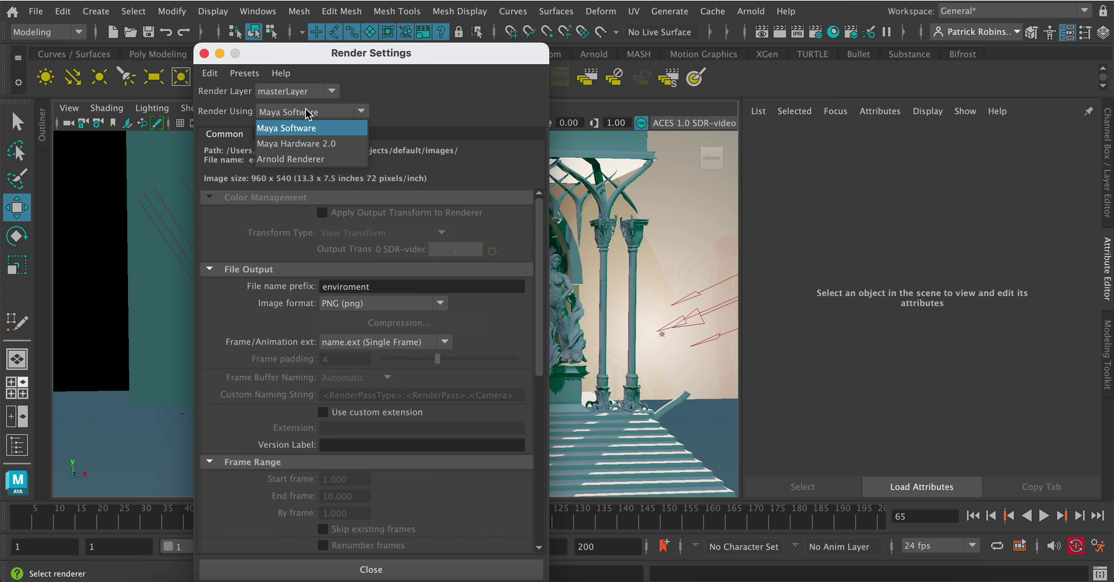
{"action": "left_click", "coordinate": [301, 159]}
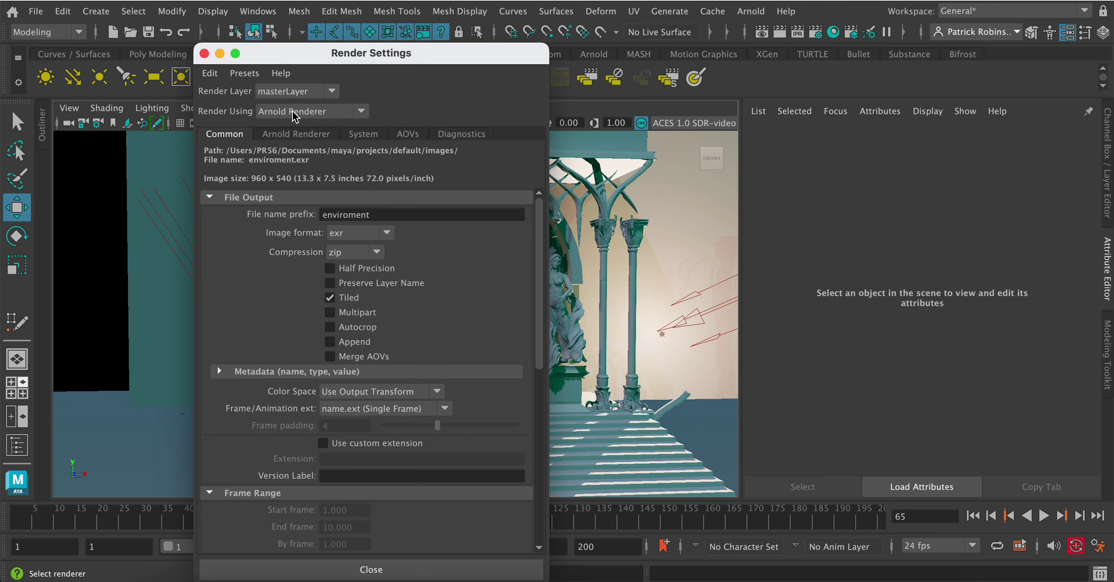
{"action": "left_click", "coordinate": [321, 117]}
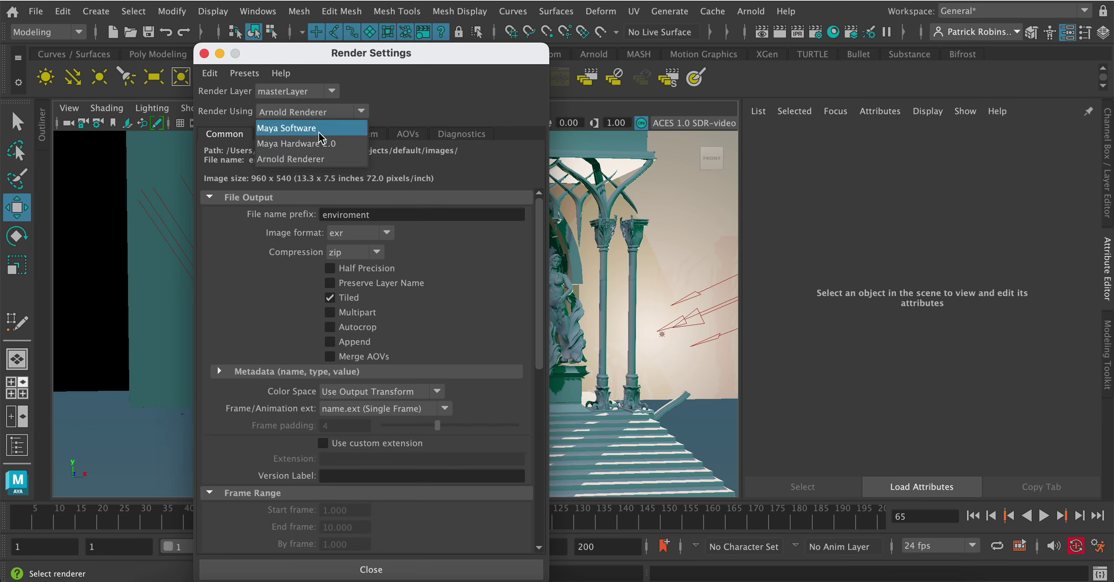
{"action": "left_click", "coordinate": [319, 131]}
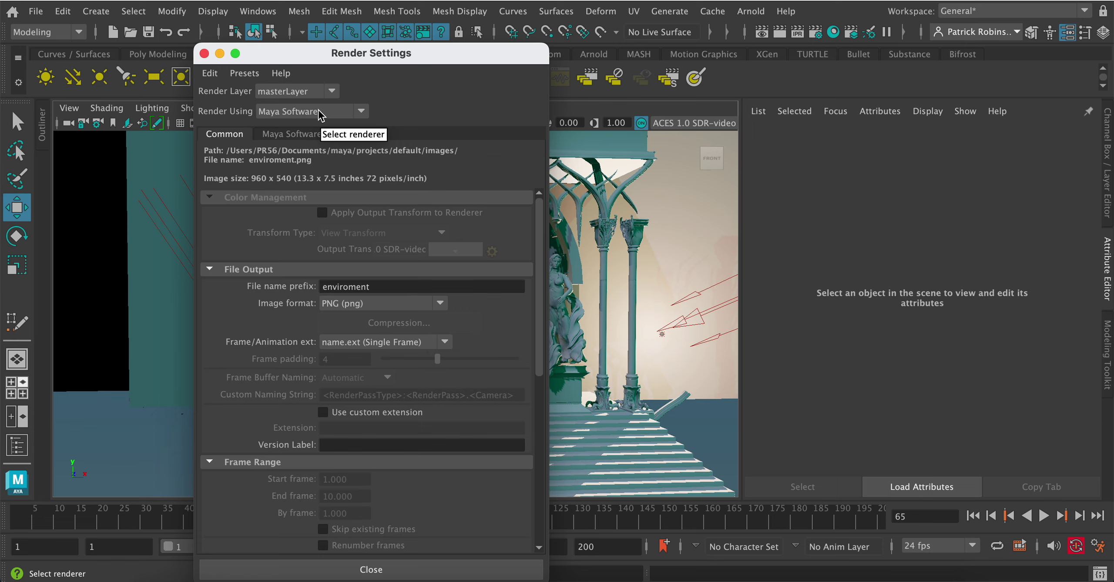
{"action": "left_click", "coordinate": [321, 114]}
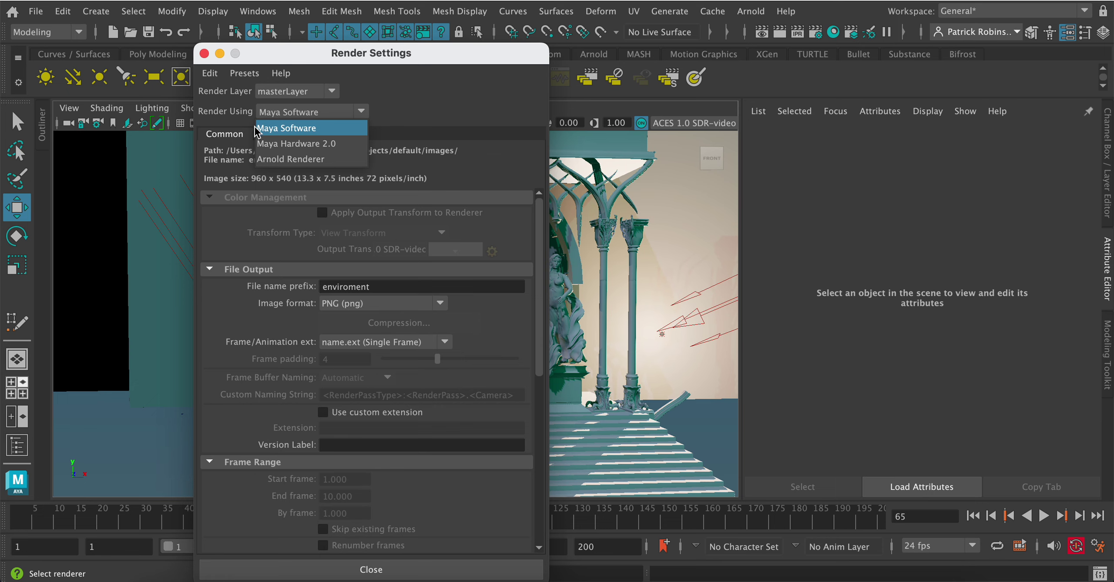
{"action": "left_click", "coordinate": [310, 128]}
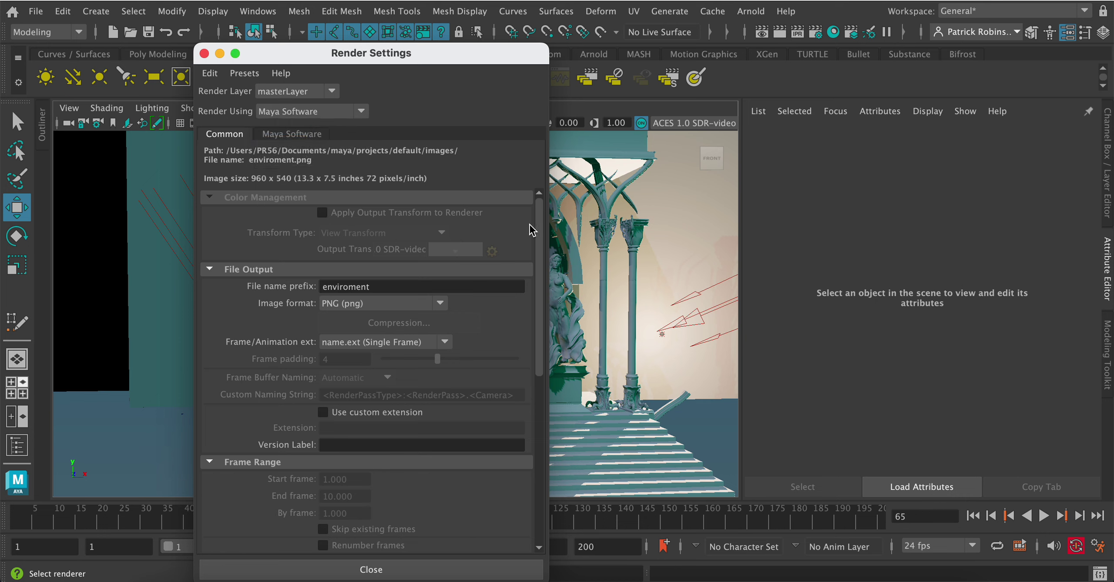
{"action": "left_click", "coordinate": [282, 135]}
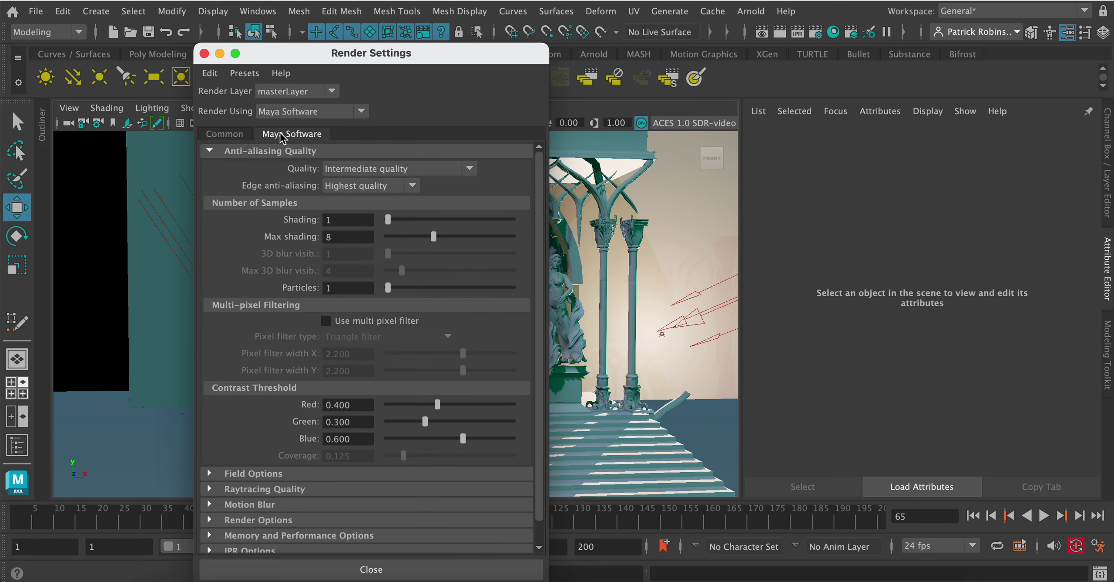
{"action": "left_click", "coordinate": [232, 137]}
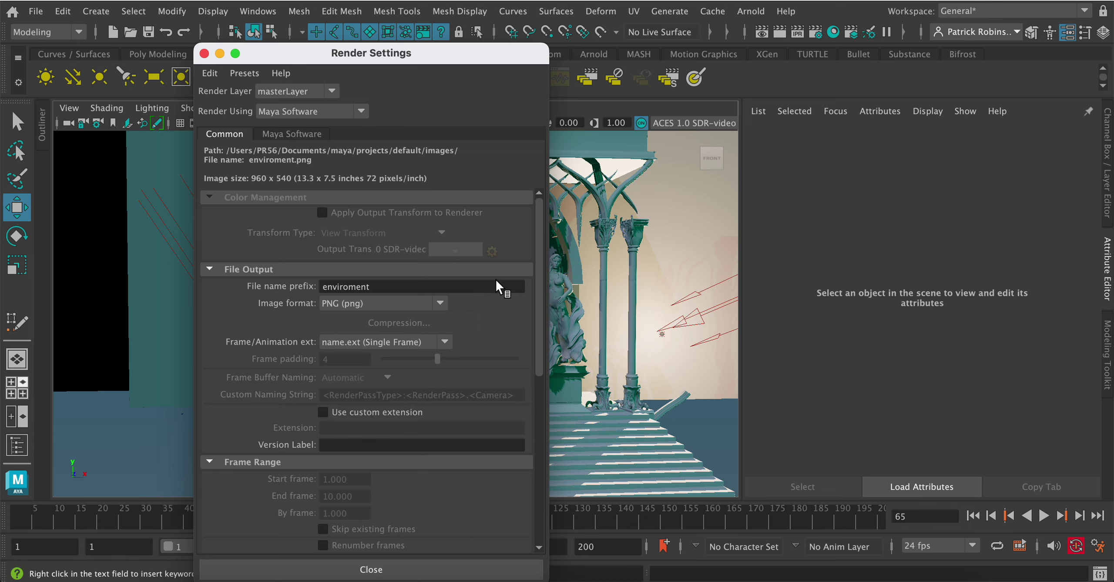
Re-enter the end of the render's file name prefix so that it reads "enviroment"
{"action": "left_click_drag", "start_coordinate": [369, 288], "coordinate": [250, 272]}
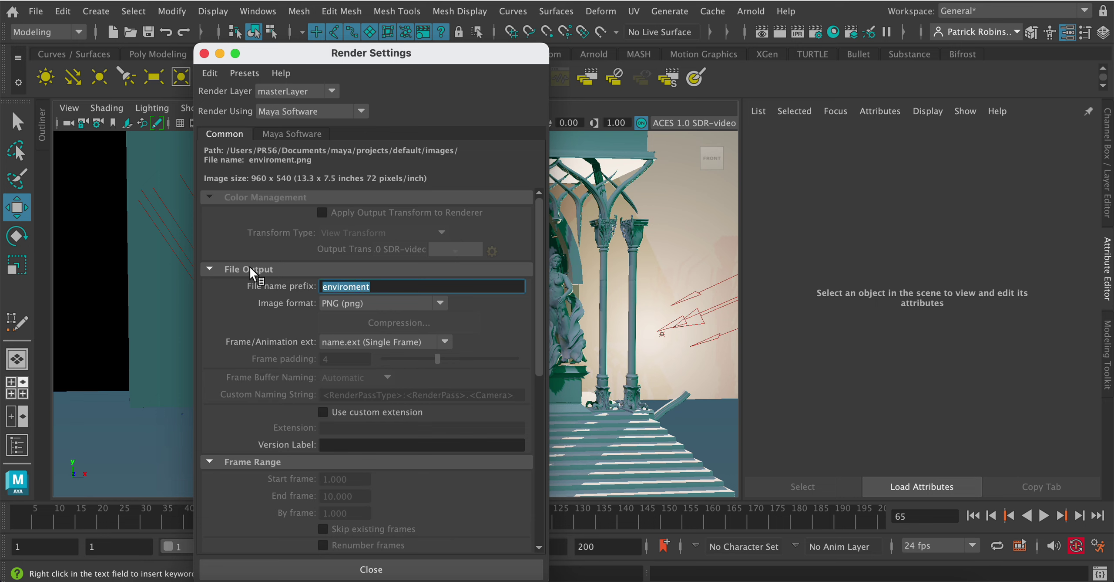
{"action": "key", "text": "Right"}
{"action": "key", "text": "BackSpace"}
{"action": "key", "text": "BackSpace"}
{"action": "key", "text": "BackSpace"}
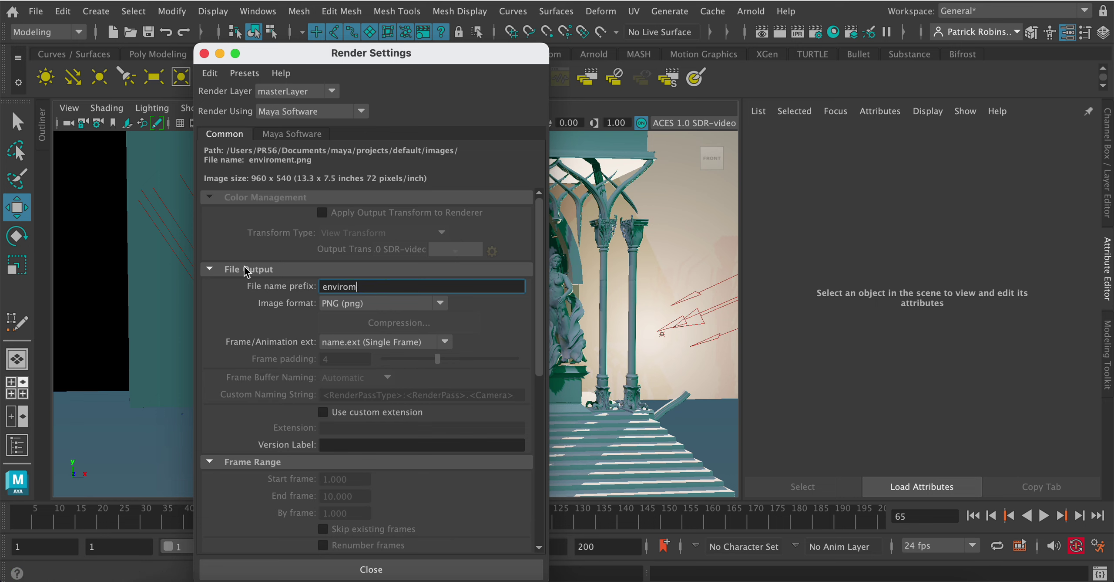
{"action": "type", "text": "ent"}
Collapse the frame range settings and set the render's image size preset to HD 720
{"action": "left_click_drag", "start_coordinate": [541, 301], "coordinate": [541, 332]}
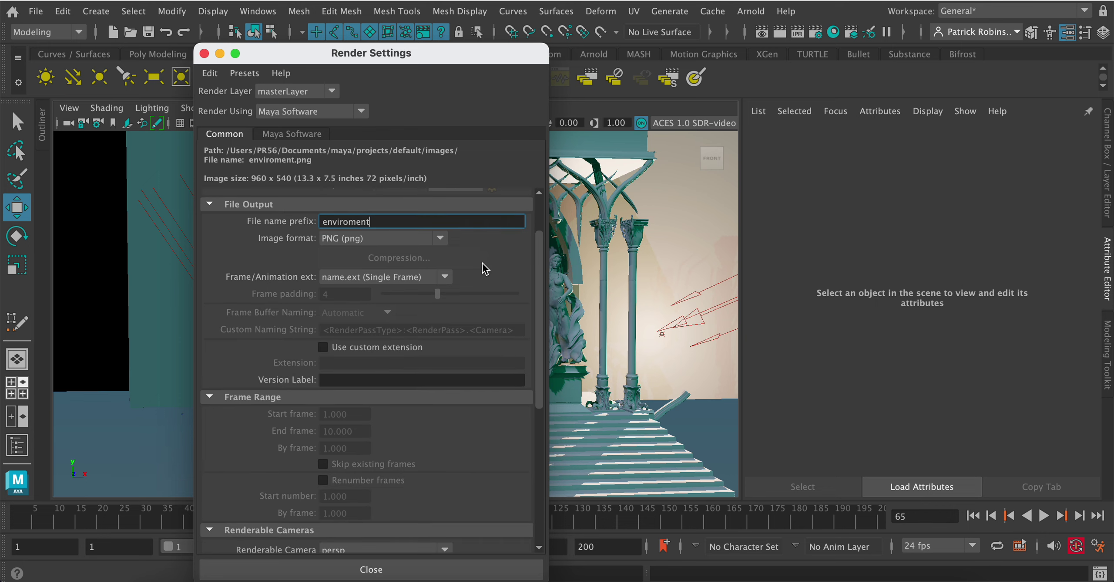
{"action": "left_click_drag", "start_coordinate": [541, 288], "coordinate": [541, 317]}
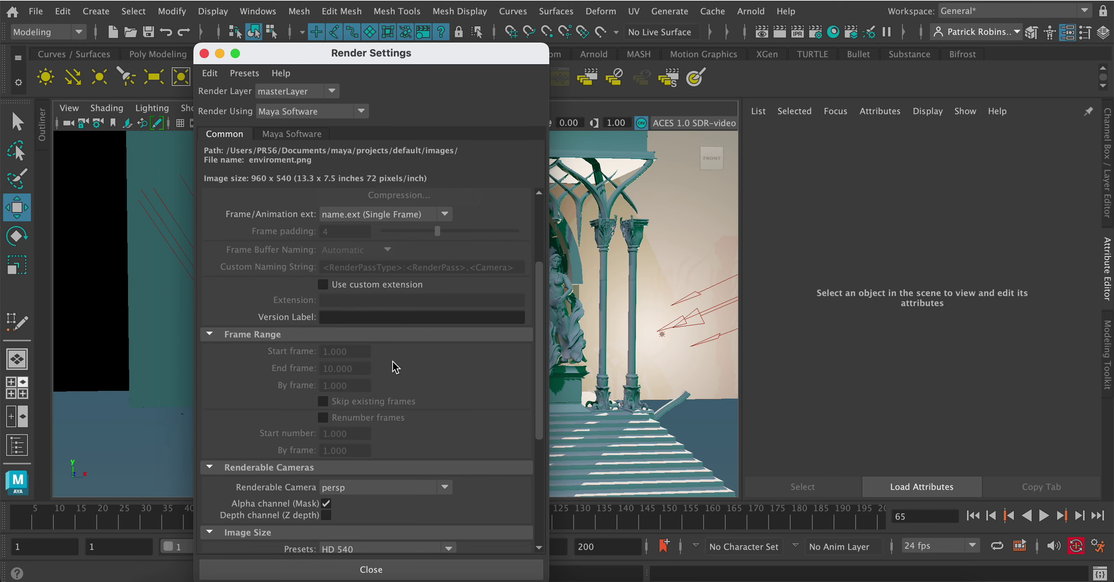
{"action": "left_click", "coordinate": [211, 335]}
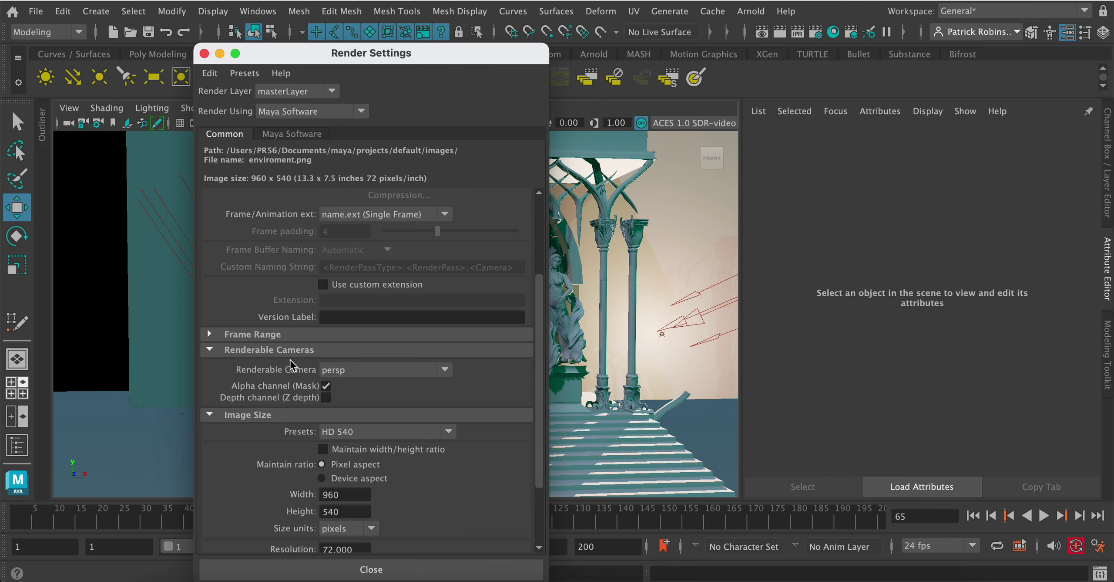
{"action": "left_click_drag", "start_coordinate": [253, 53], "coordinate": [679, 52]}
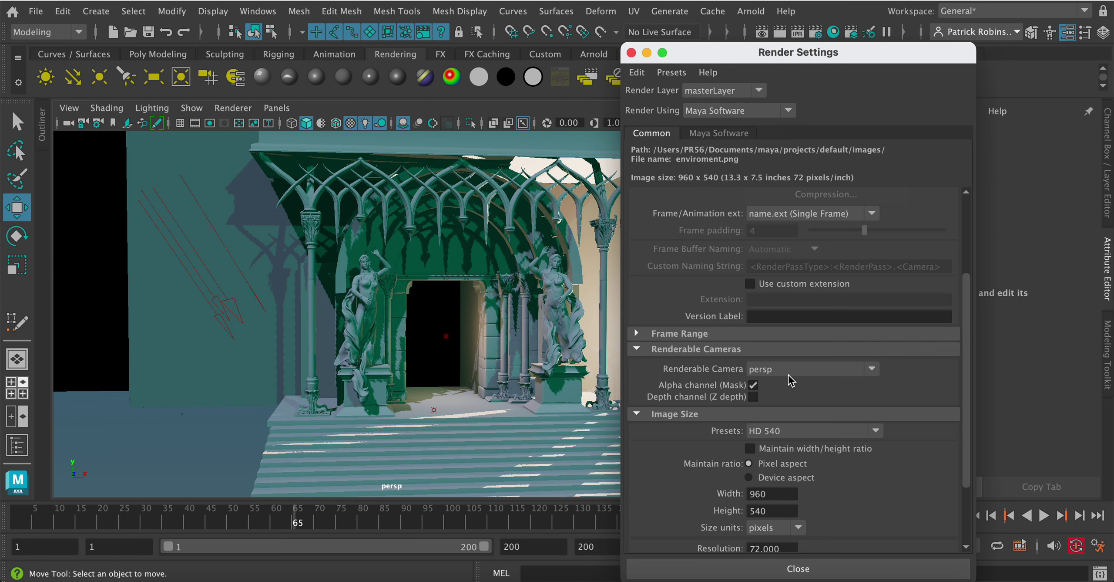
{"action": "scroll", "coordinate": [784, 449], "scroll_direction": "down", "scroll_amount": 4}
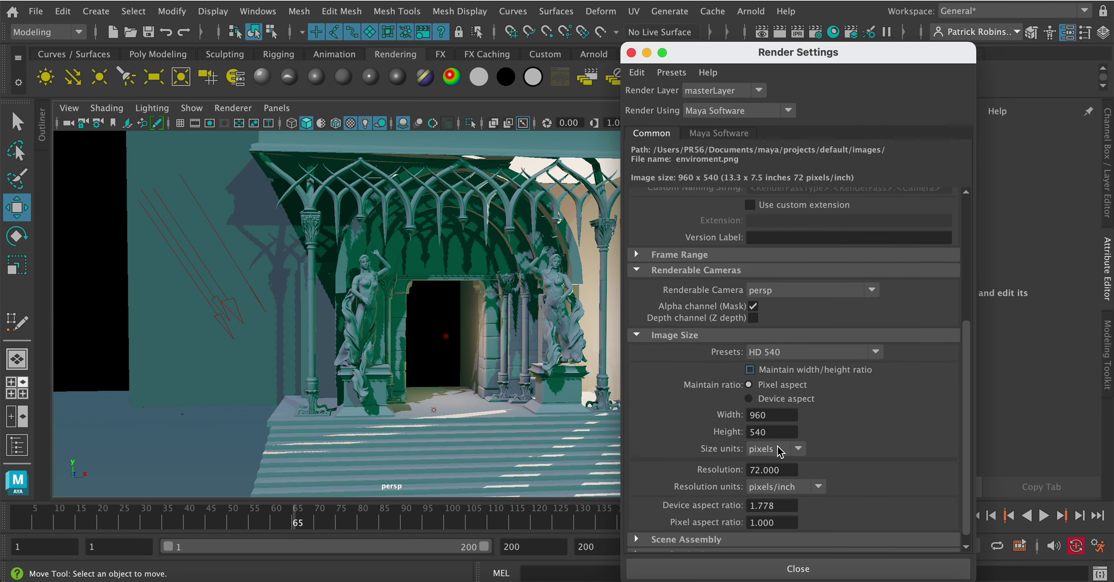
{"action": "left_click", "coordinate": [787, 353]}
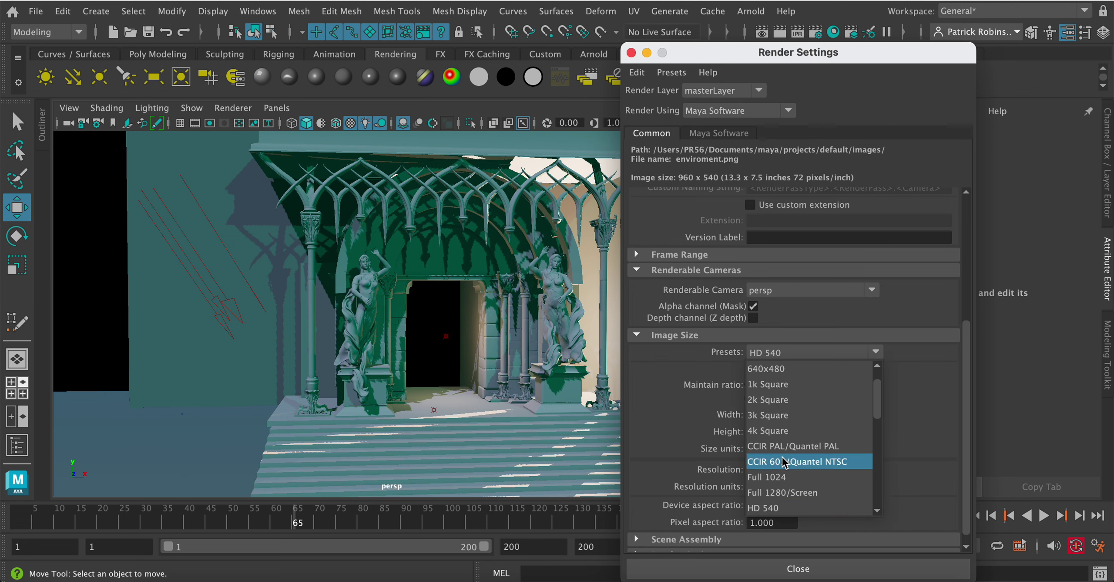
{"action": "scroll", "coordinate": [786, 509], "scroll_direction": "down", "scroll_amount": 1}
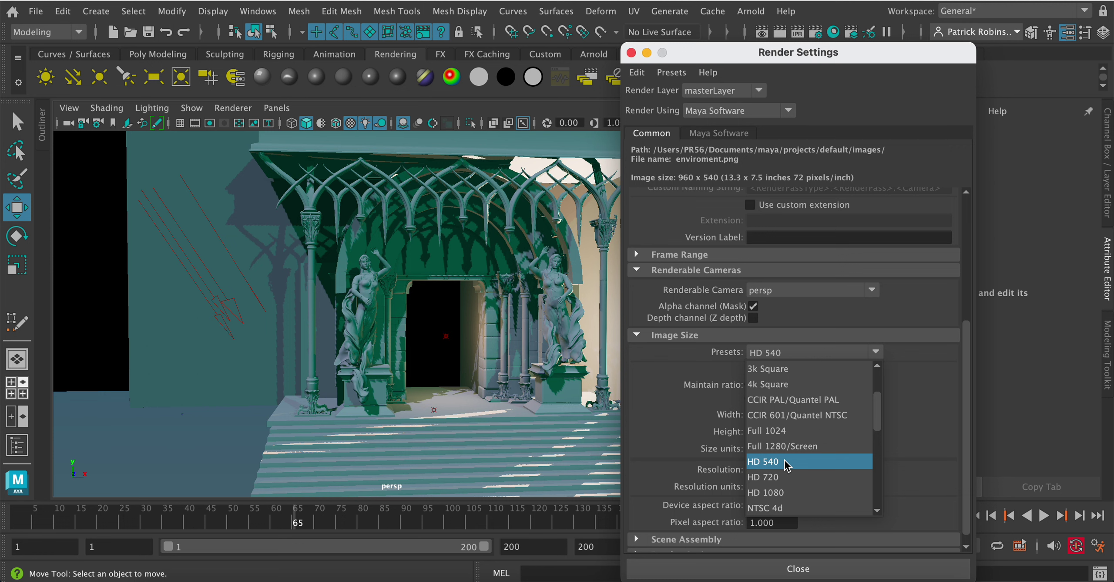
{"action": "left_click", "coordinate": [802, 477]}
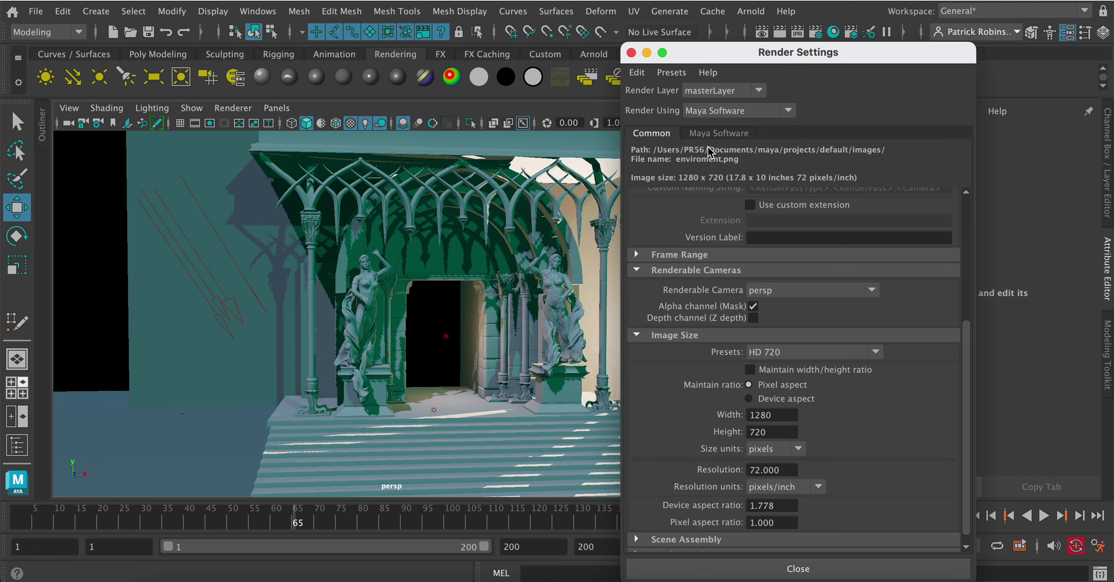
{"action": "scroll", "coordinate": [719, 411], "scroll_direction": "down", "scroll_amount": 1}
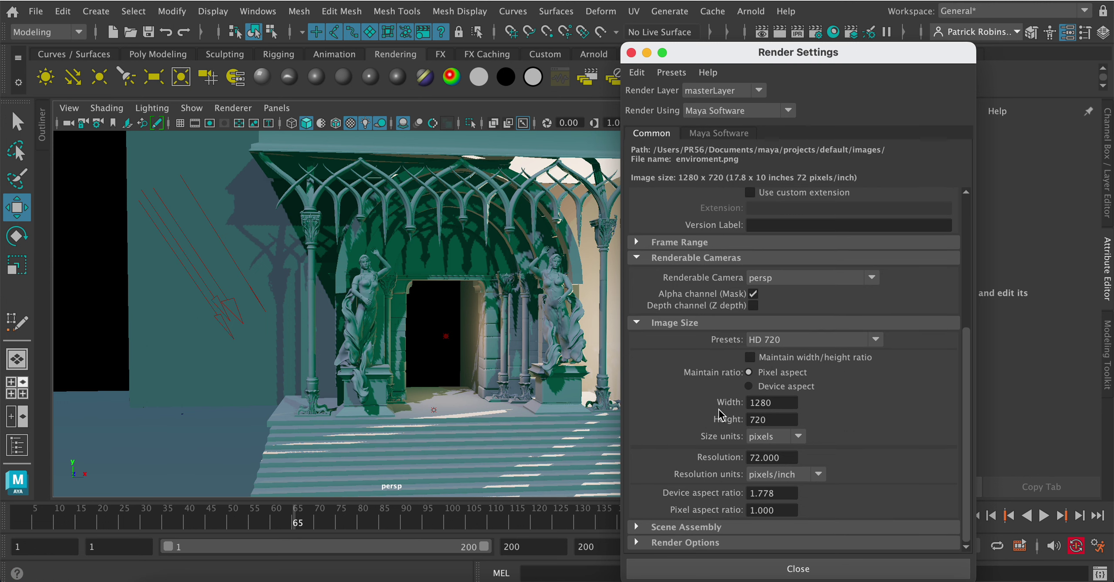
Set the Maya Software anti-aliasing to Production quality, review the raytracing quality options and close the render settings
{"action": "left_click", "coordinate": [702, 137]}
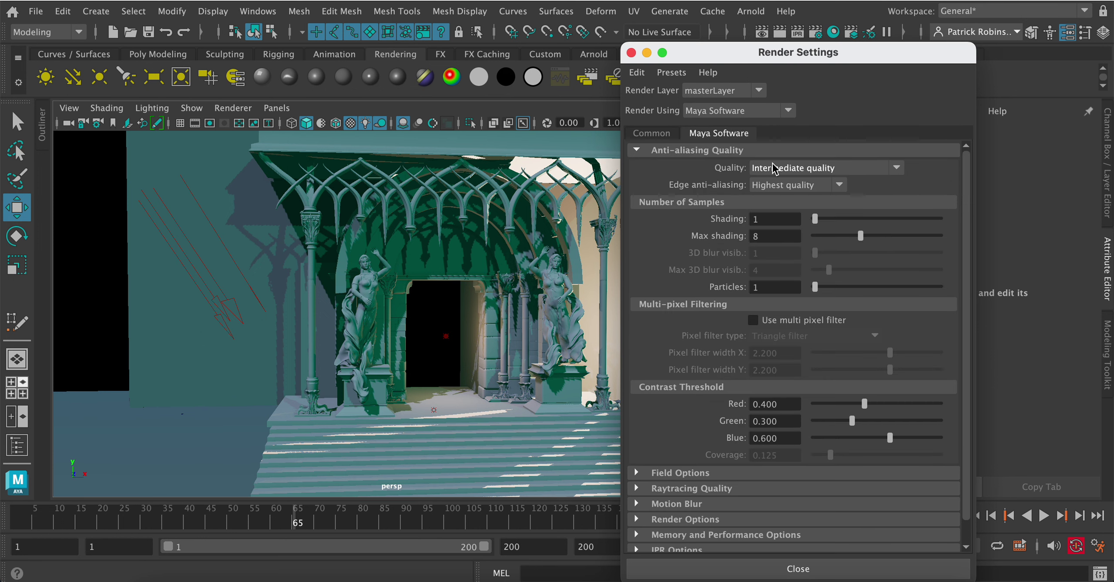
{"action": "left_click", "coordinate": [794, 173]}
{"action": "left_click", "coordinate": [797, 231]}
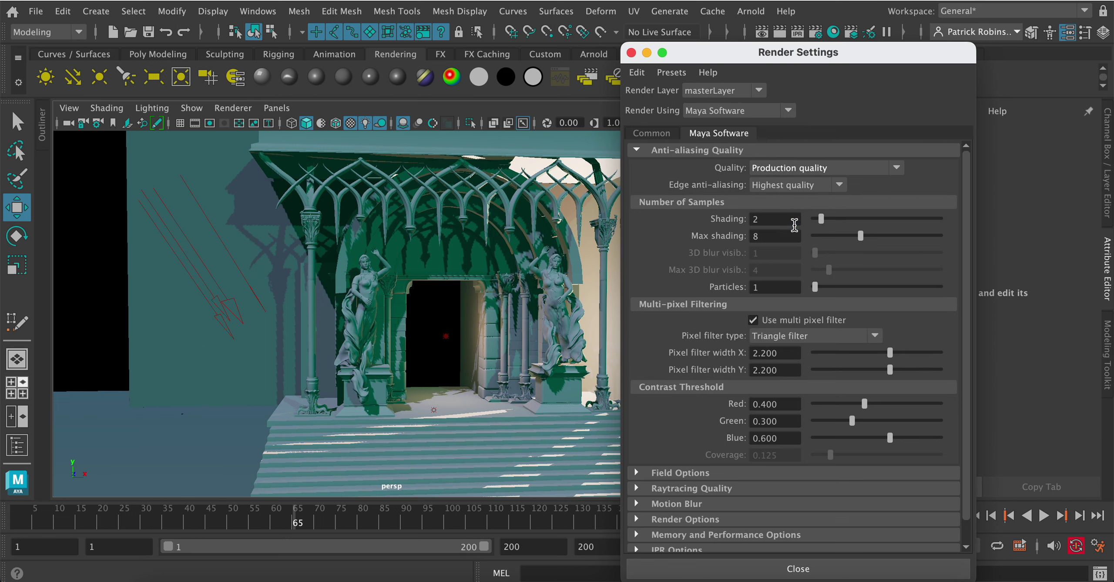
{"action": "left_click", "coordinate": [661, 489]}
{"action": "scroll", "coordinate": [661, 492], "scroll_direction": "down", "scroll_amount": 3}
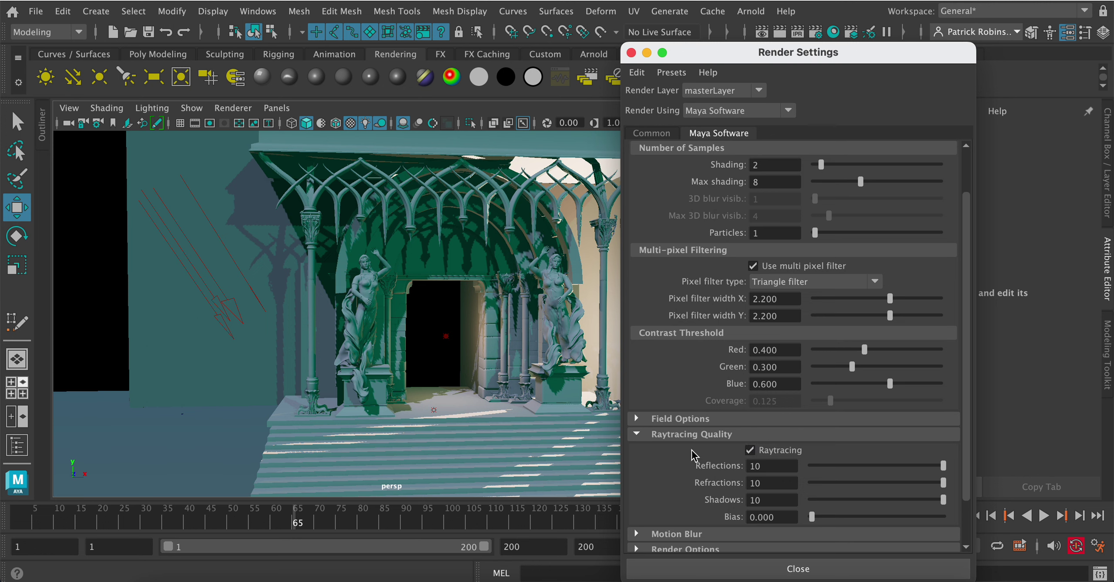
{"action": "left_click", "coordinate": [631, 52]}
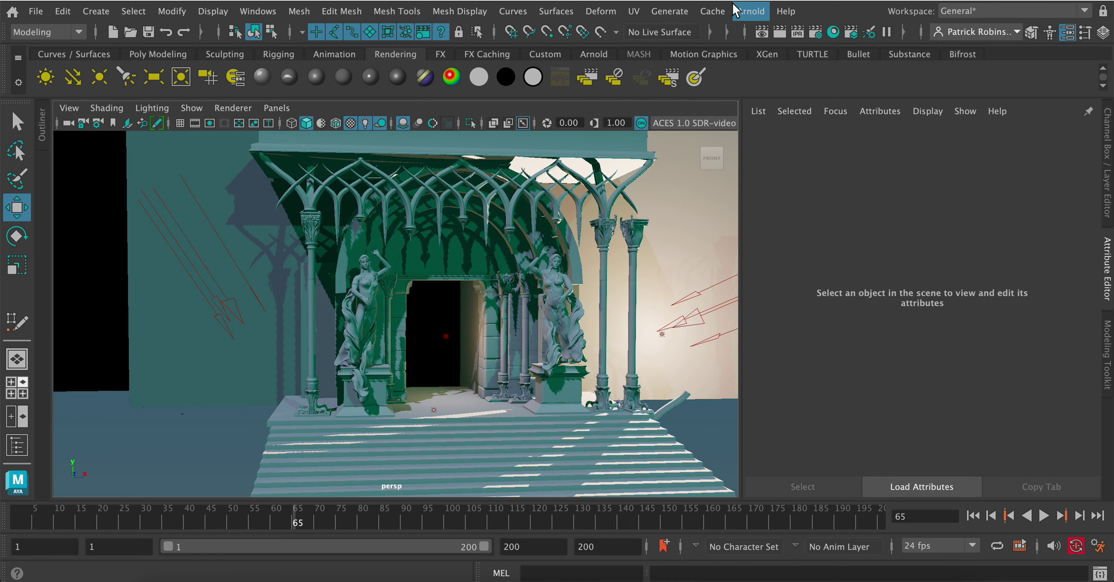
Render the current frame from the perspective camera and inspect the rendered entrance up close
{"action": "left_click", "coordinate": [781, 31]}
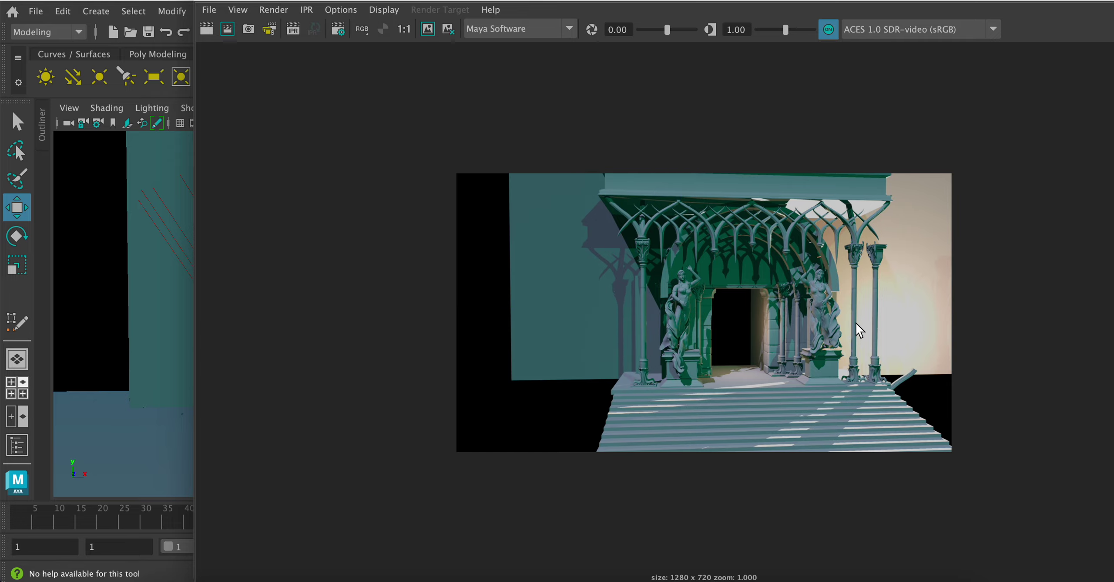
{"action": "scroll", "coordinate": [856, 322], "scroll_direction": "up", "scroll_amount": 2}
{"action": "scroll", "coordinate": [856, 322], "scroll_direction": "up", "scroll_amount": 3}
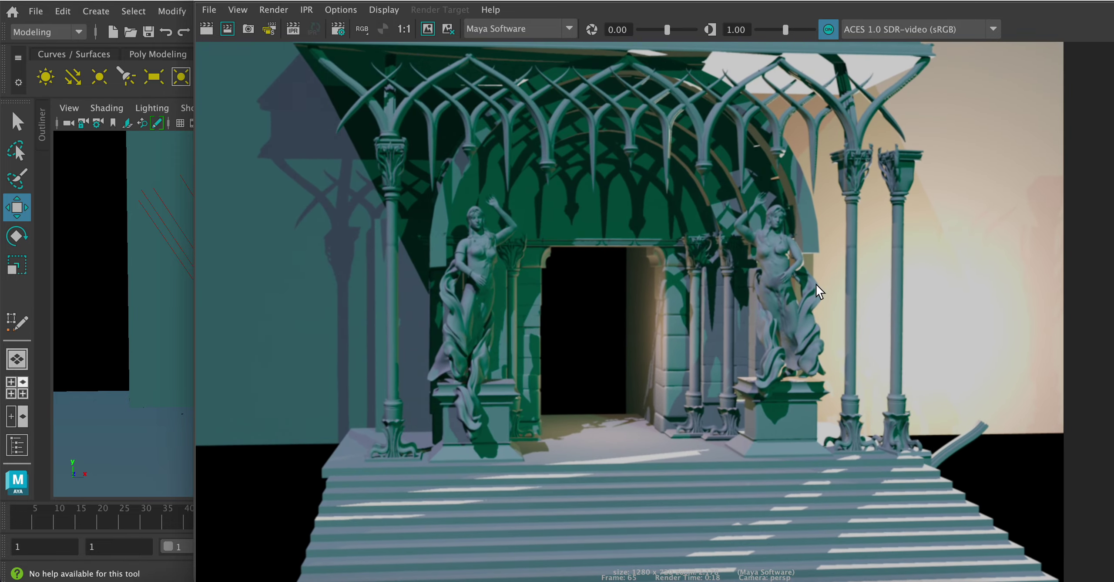
{"action": "scroll", "coordinate": [770, 245], "scroll_direction": "down", "scroll_amount": 1}
{"action": "scroll", "coordinate": [769, 246], "scroll_direction": "up", "scroll_amount": 1}
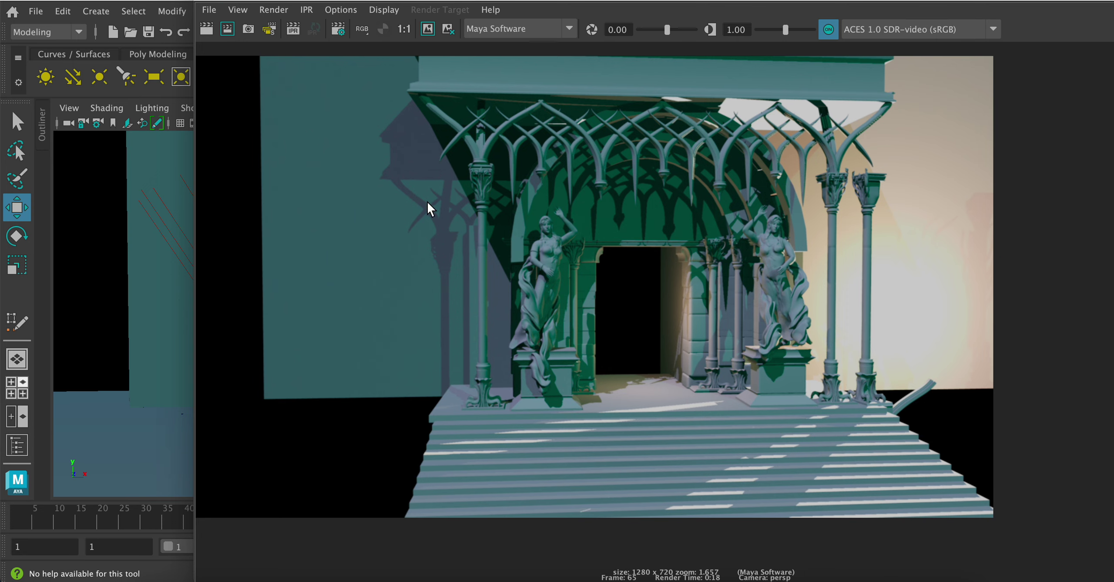
{"action": "right_click", "coordinate": [450, 218]}
{"action": "mouse_move", "coordinate": [458, 224]}
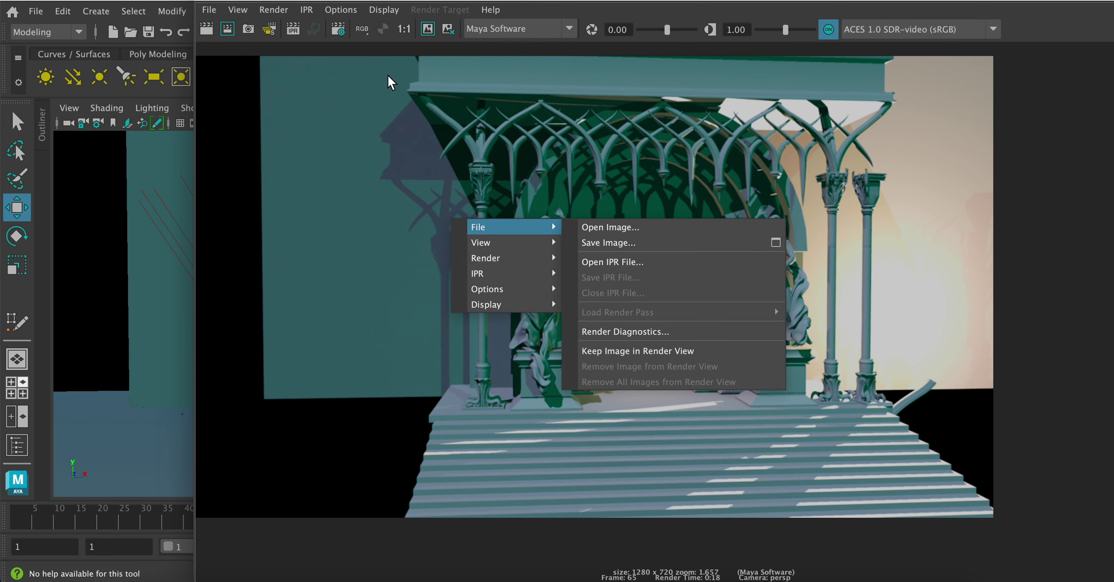
{"action": "left_click", "coordinate": [208, 10]}
{"action": "left_click", "coordinate": [208, 10]}
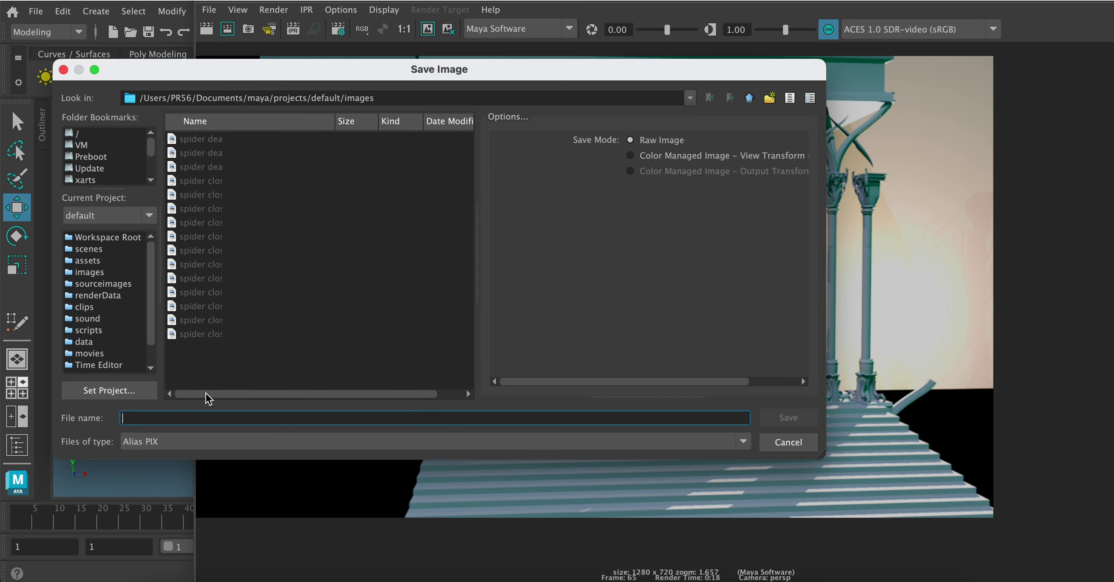
{"action": "left_click", "coordinate": [190, 442]}
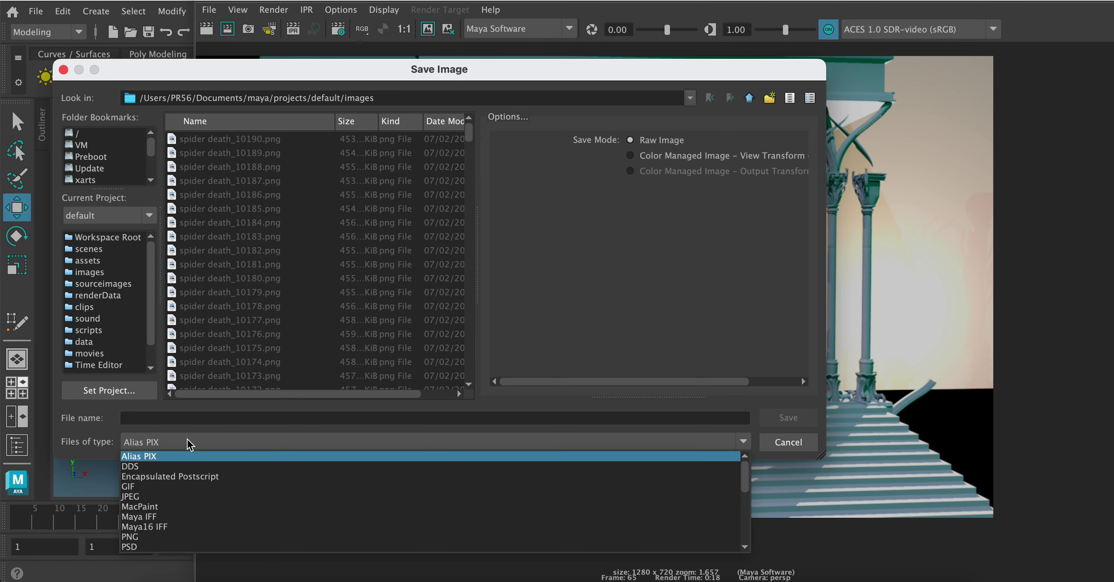
{"action": "left_click", "coordinate": [165, 537]}
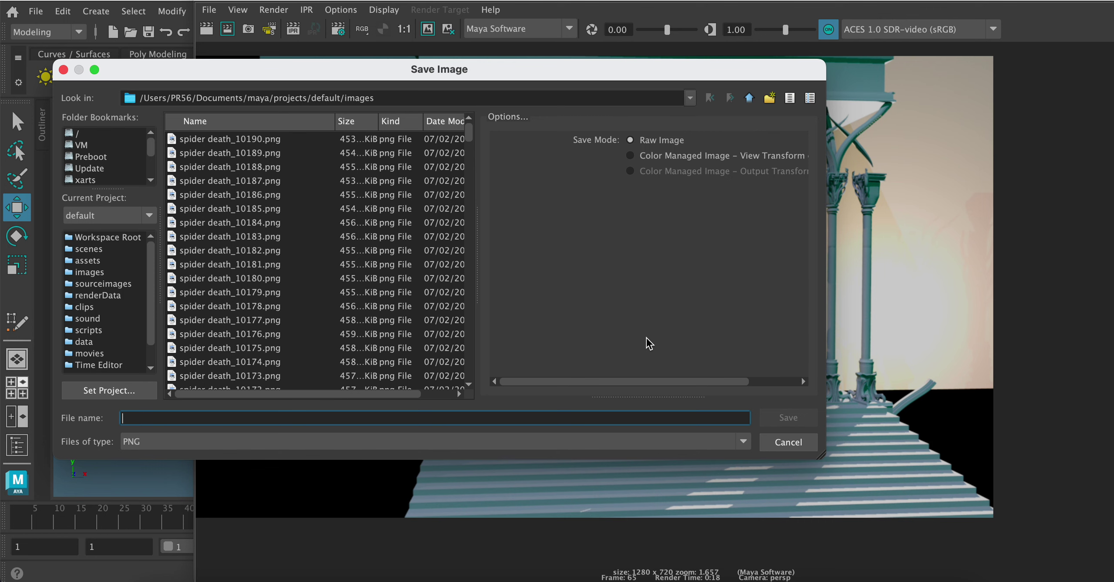
{"action": "type", "text": "ljn l"}
{"action": "left_click", "coordinate": [788, 442]}
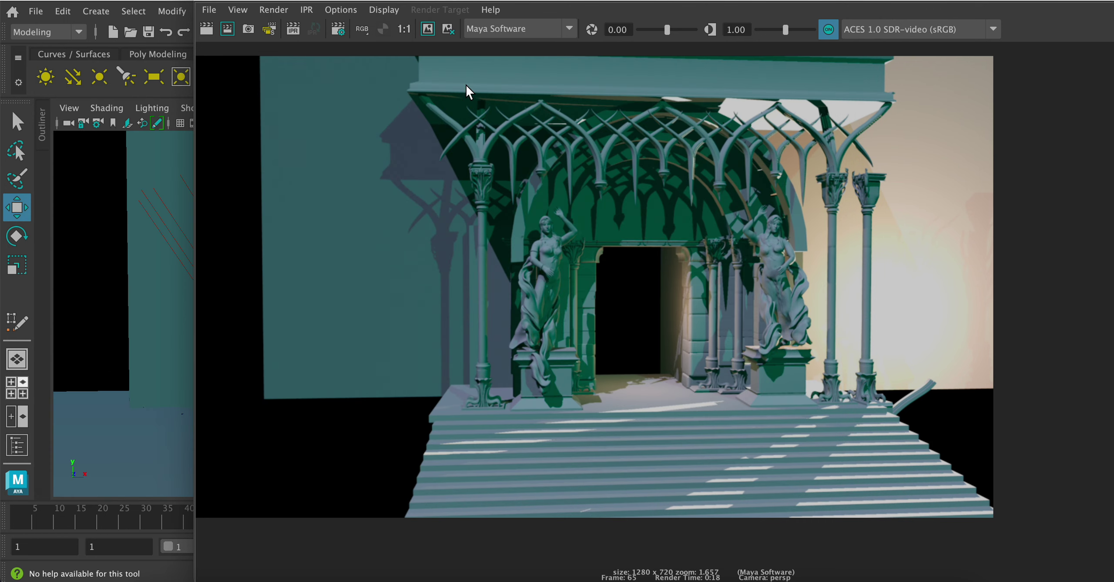
Close the render view, select the point light in the doorway and review its depth map and raytrace shadow attributes
{"action": "left_click", "coordinate": [202, 3]}
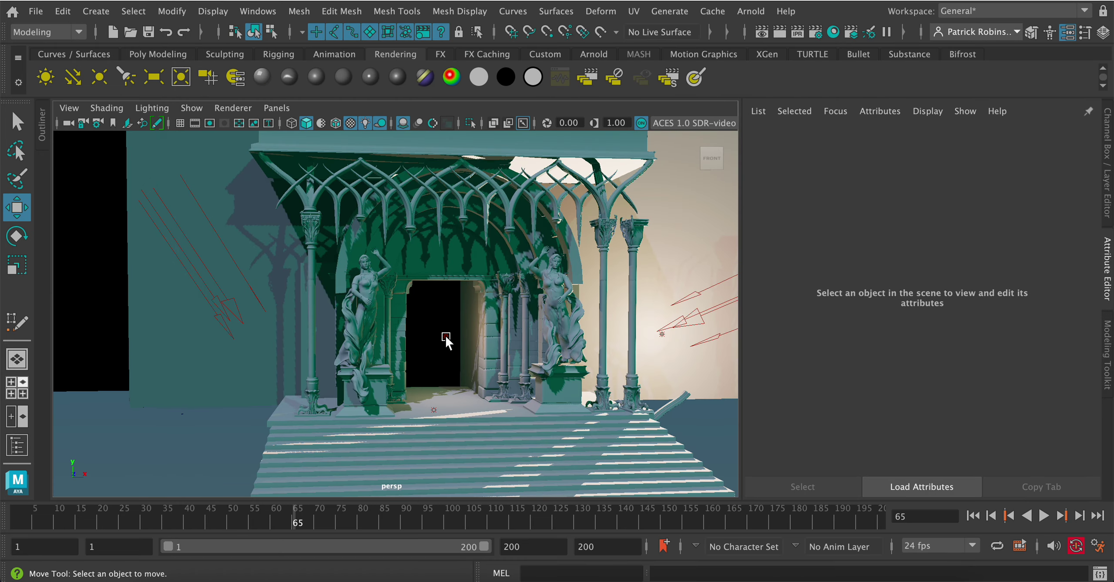
{"action": "left_click", "coordinate": [446, 336]}
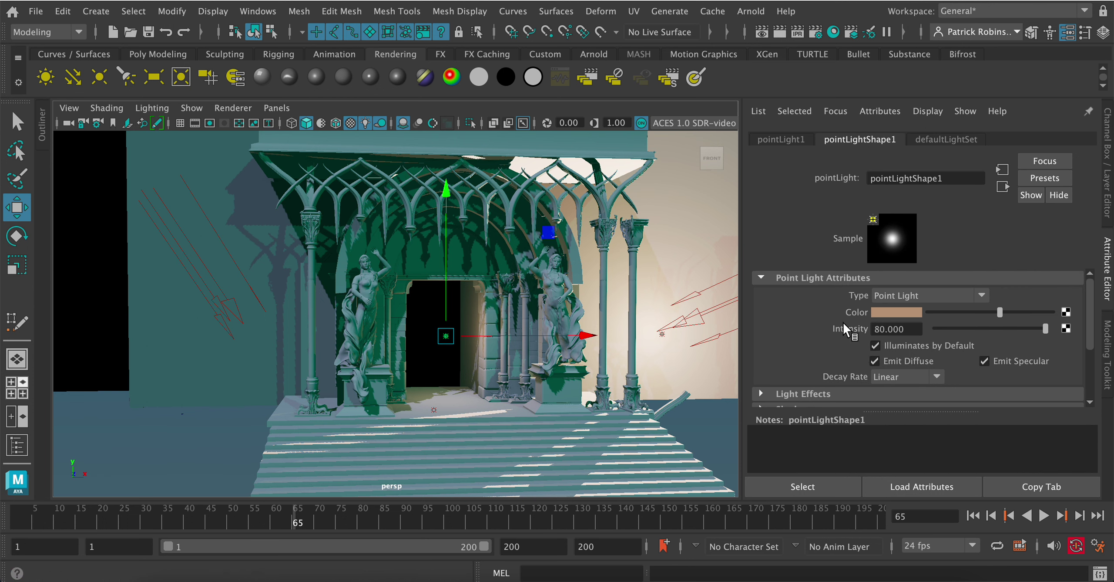
{"action": "scroll", "coordinate": [844, 330], "scroll_direction": "down", "scroll_amount": 3}
{"action": "left_click", "coordinate": [765, 319]}
{"action": "scroll", "coordinate": [848, 375], "scroll_direction": "down", "scroll_amount": 4}
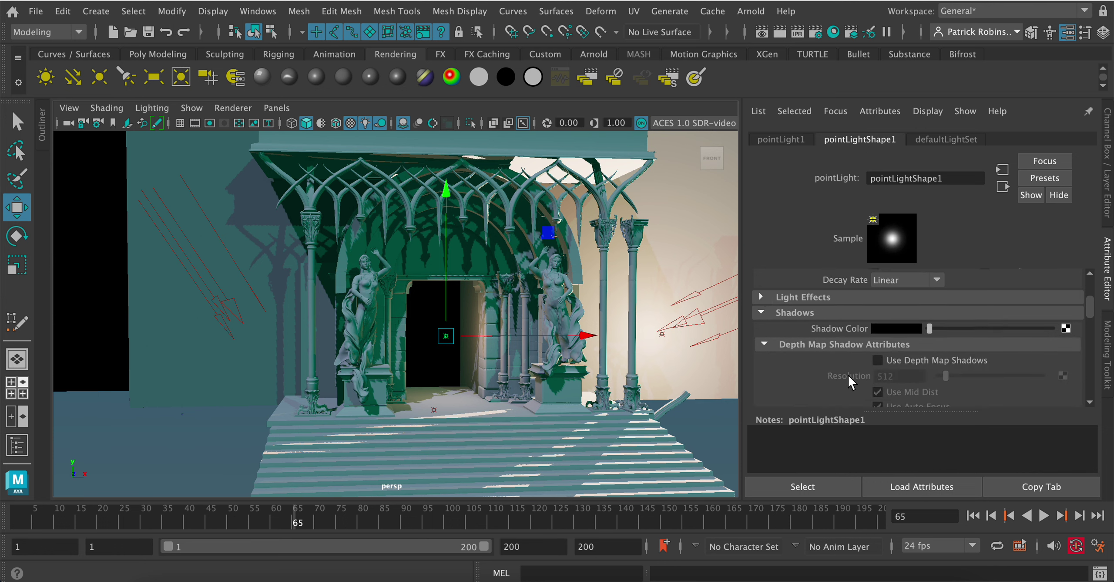
{"action": "scroll", "coordinate": [871, 378], "scroll_direction": "up", "scroll_amount": 4}
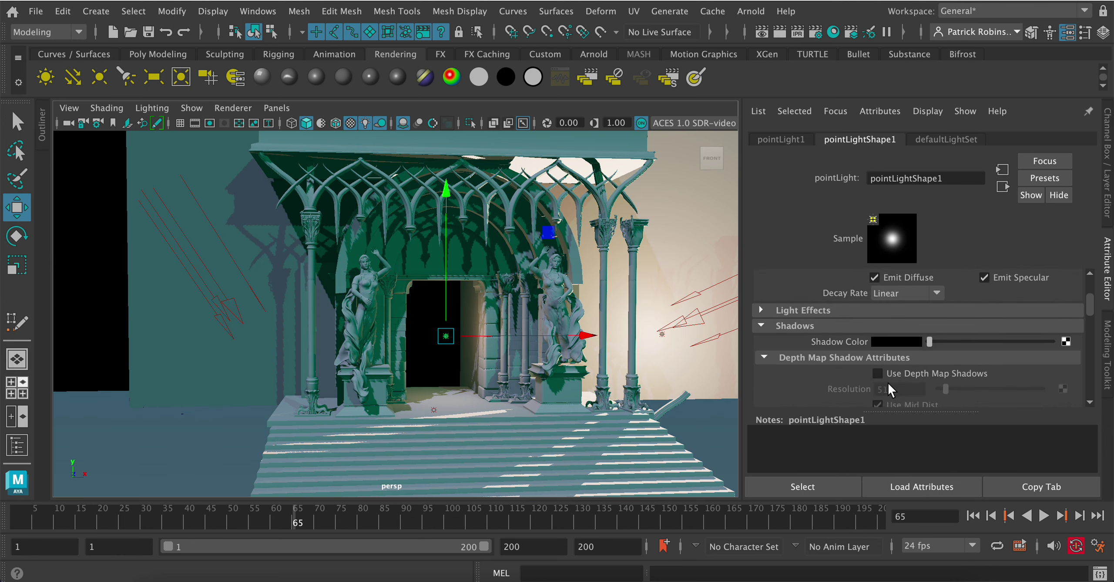
{"action": "scroll", "coordinate": [888, 384], "scroll_direction": "down", "scroll_amount": 8}
{"action": "scroll", "coordinate": [903, 309], "scroll_direction": "down", "scroll_amount": 6}
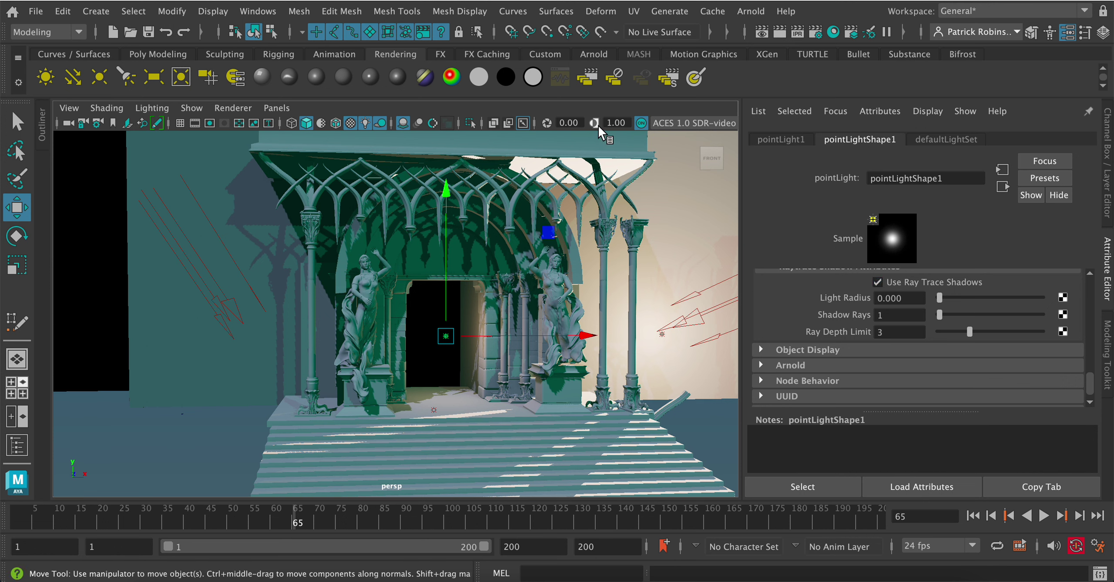
Select the point light in front of the pale wall, collapse its main attributes and expose its raytrace shadow attributes
{"action": "left_click", "coordinate": [692, 320]}
{"action": "left_click", "coordinate": [694, 317]}
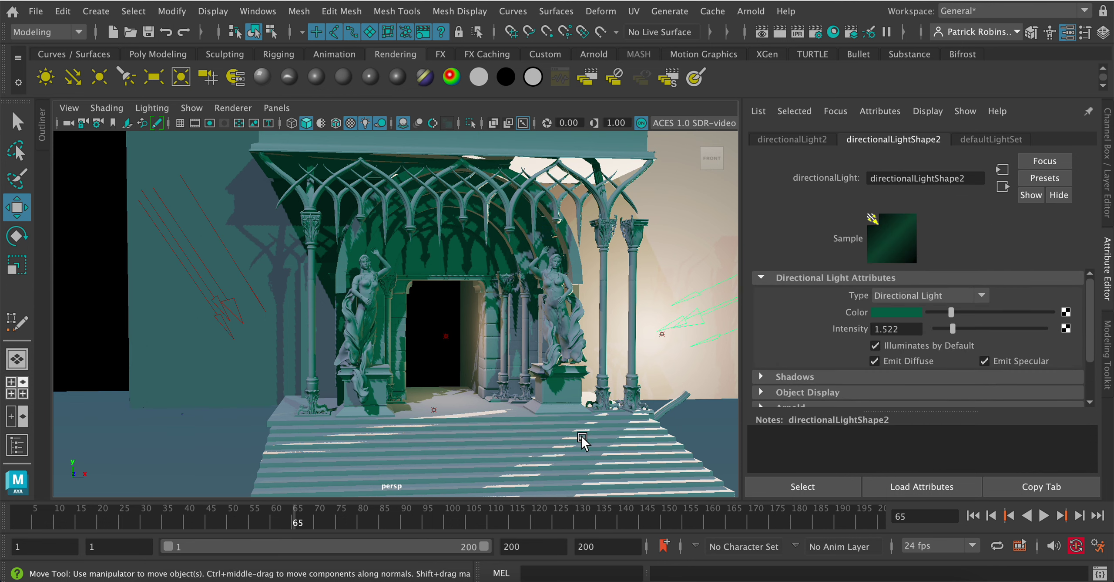
{"action": "scroll", "coordinate": [840, 344], "scroll_direction": "down", "scroll_amount": 1}
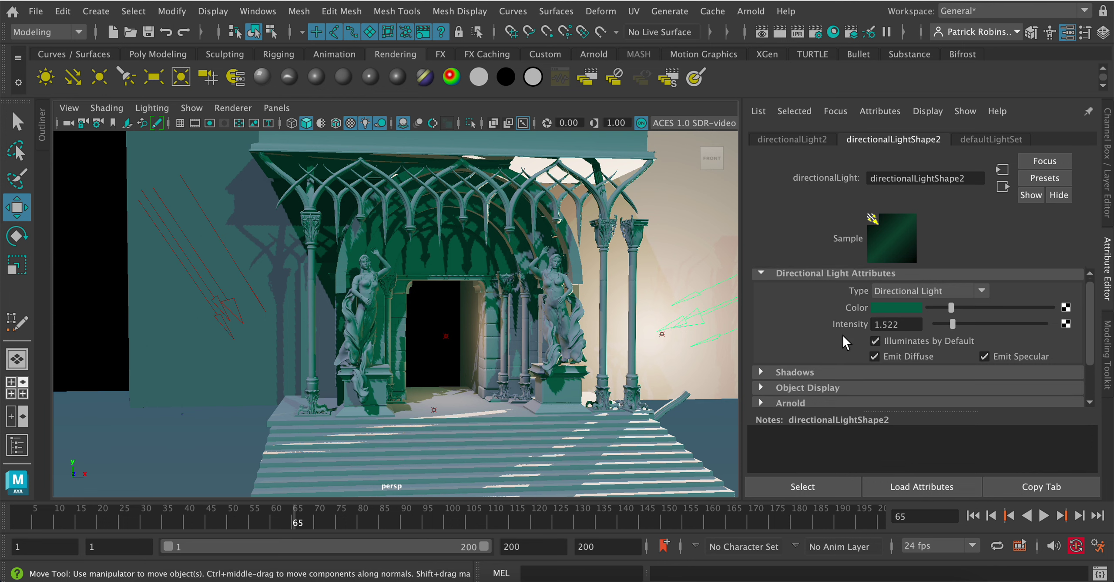
{"action": "left_click", "coordinate": [663, 336]}
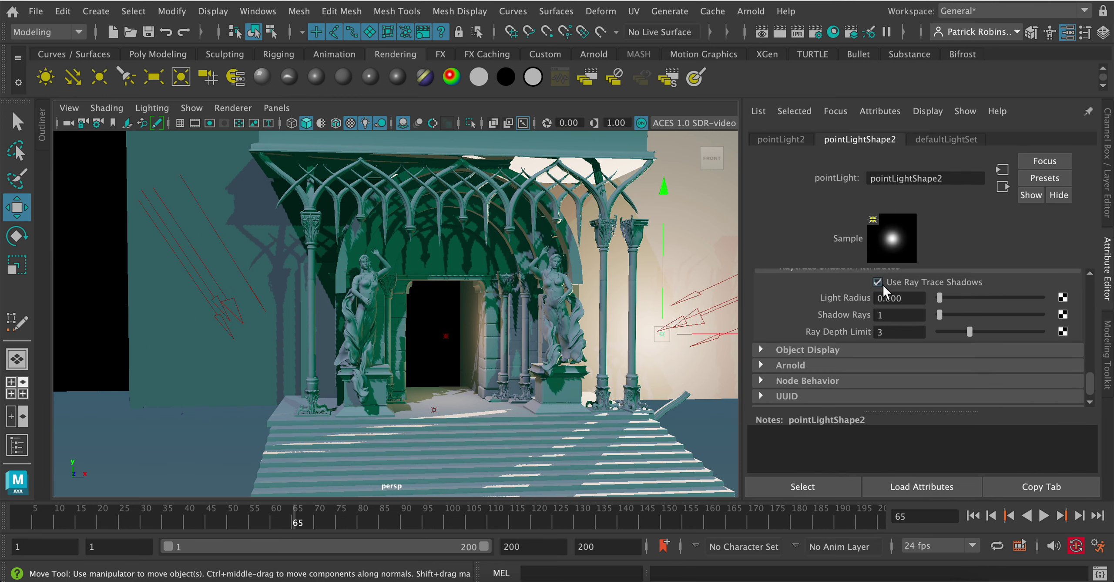
{"action": "scroll", "coordinate": [884, 291], "scroll_direction": "up", "scroll_amount": 5}
{"action": "scroll", "coordinate": [885, 286], "scroll_direction": "down", "scroll_amount": 5}
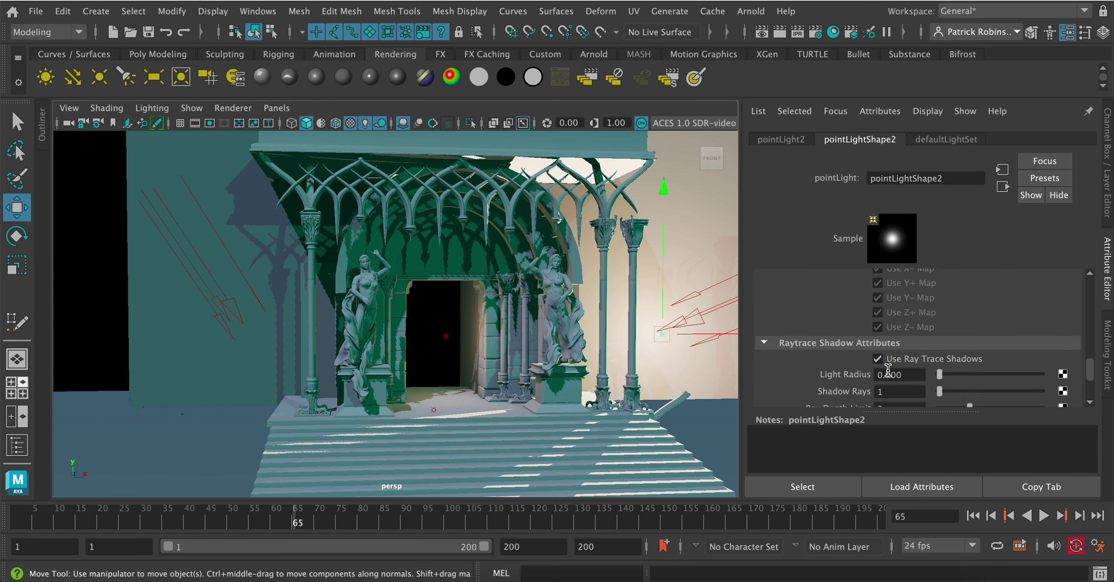
{"action": "scroll", "coordinate": [888, 370], "scroll_direction": "up", "scroll_amount": 10}
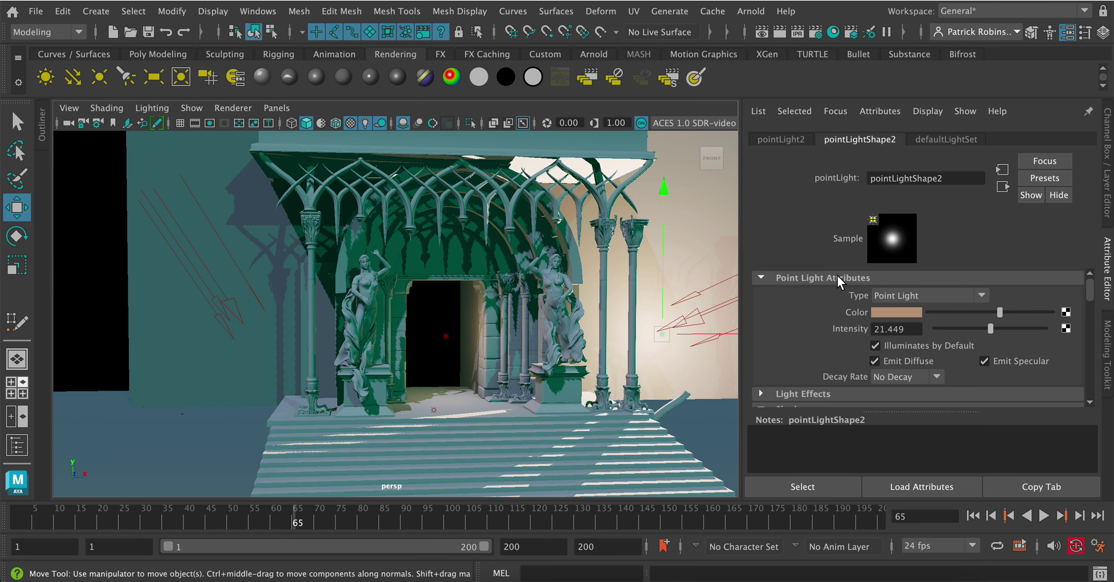
{"action": "left_click", "coordinate": [758, 277]}
{"action": "left_click", "coordinate": [763, 308]}
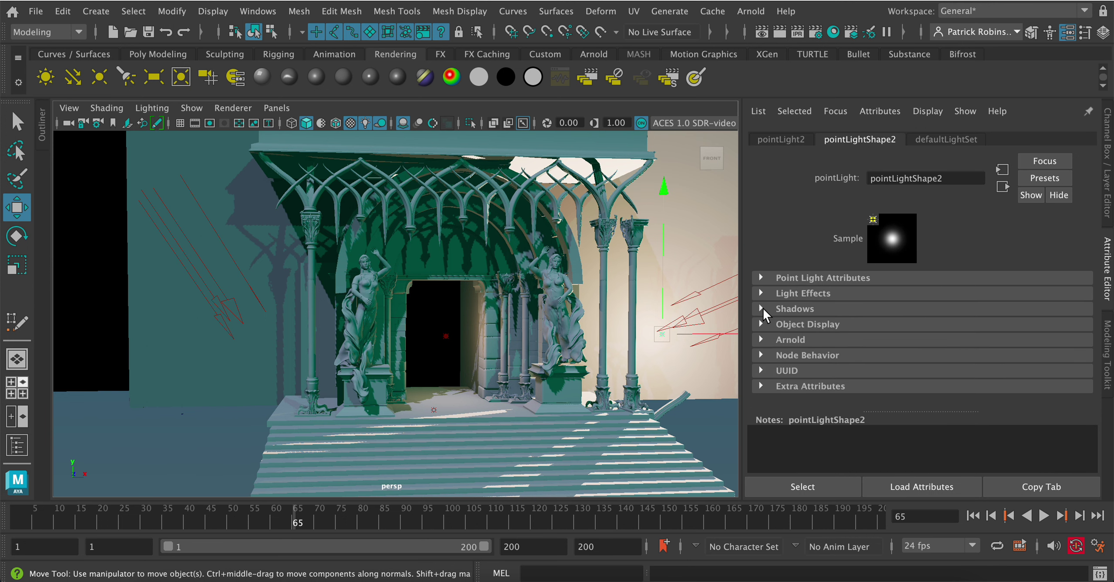
{"action": "left_click", "coordinate": [763, 308]}
{"action": "scroll", "coordinate": [838, 327], "scroll_direction": "down", "scroll_amount": 5}
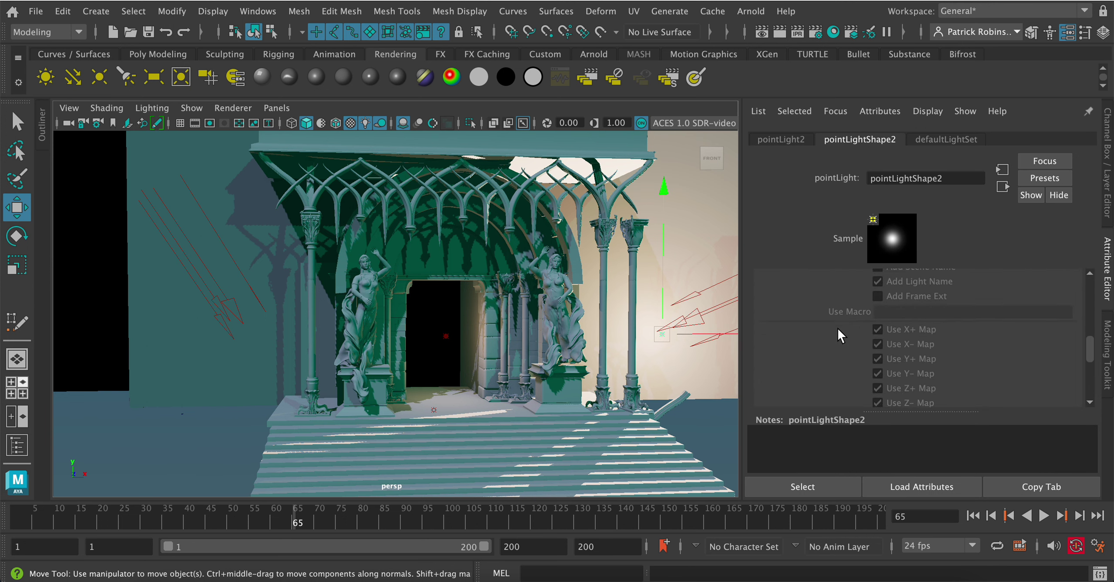
{"action": "scroll", "coordinate": [837, 327], "scroll_direction": "up", "scroll_amount": 1}
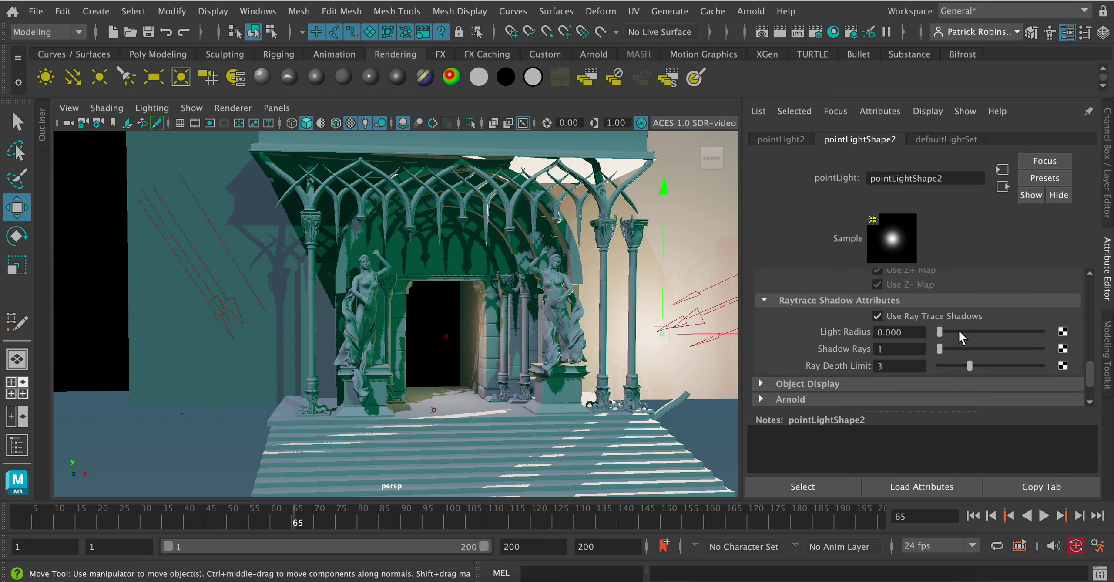
Raise the point light's raytrace light radius to about 0.137 and render the current frame
{"action": "left_click_drag", "start_coordinate": [939, 331], "coordinate": [952, 331]}
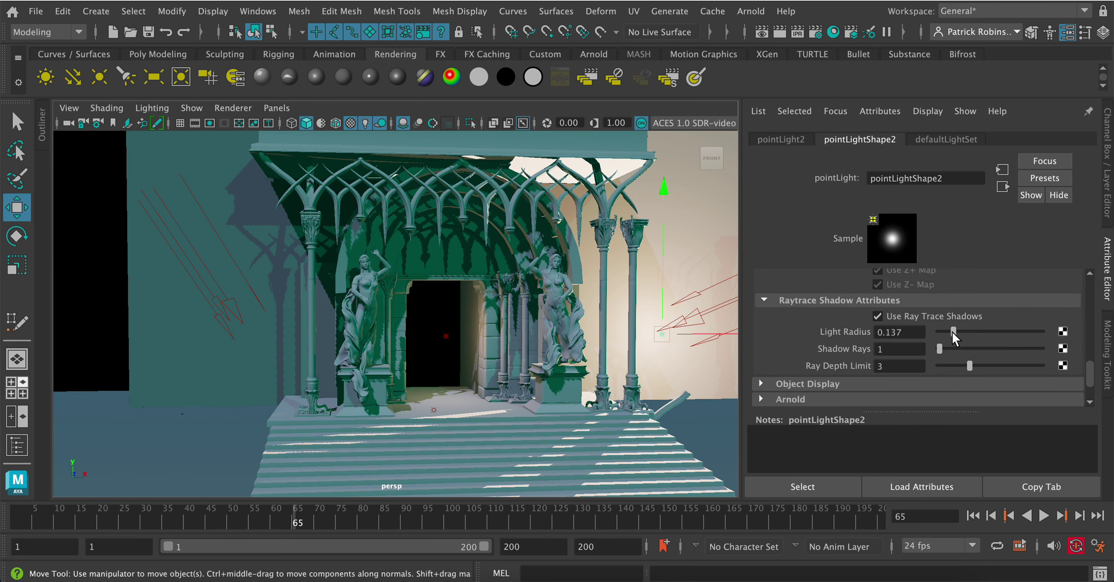
{"action": "left_click", "coordinate": [781, 33]}
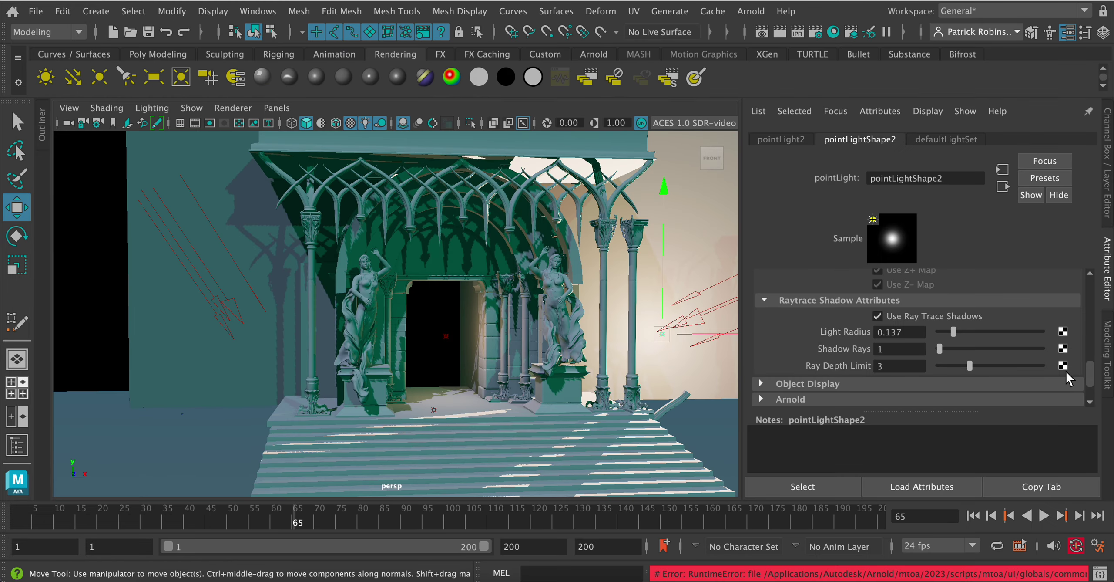
Set the point light's raytrace shadows to 5 shadow rays and a light radius of 3
{"action": "left_click_drag", "start_coordinate": [1004, 330], "coordinate": [1044, 332]}
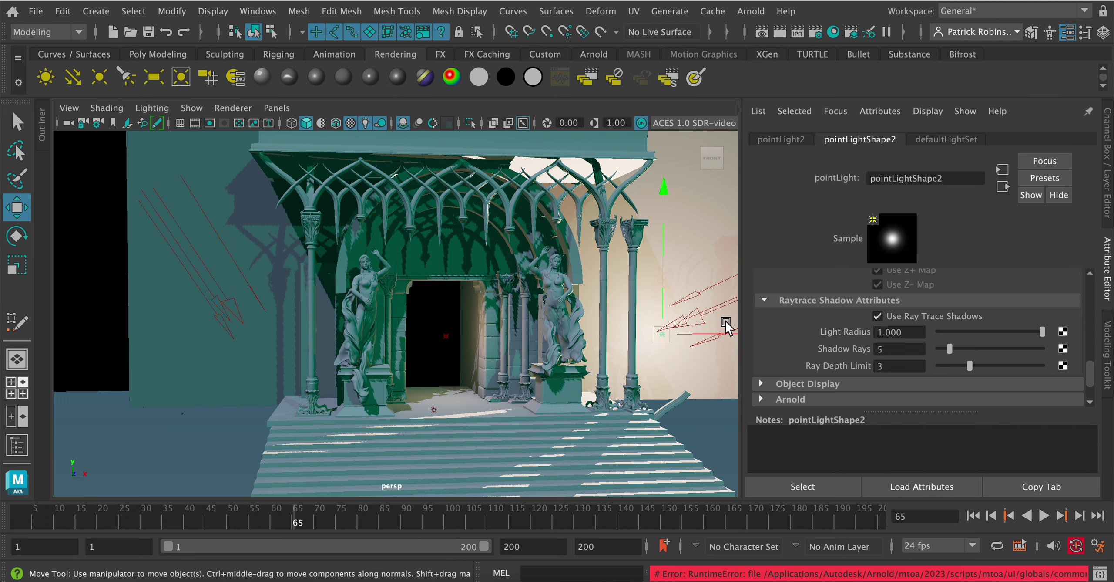
{"action": "left_click", "coordinate": [880, 331]}
{"action": "double_click", "coordinate": [881, 331]}
{"action": "type", "text": "3"}
{"action": "key", "text": "Return"}
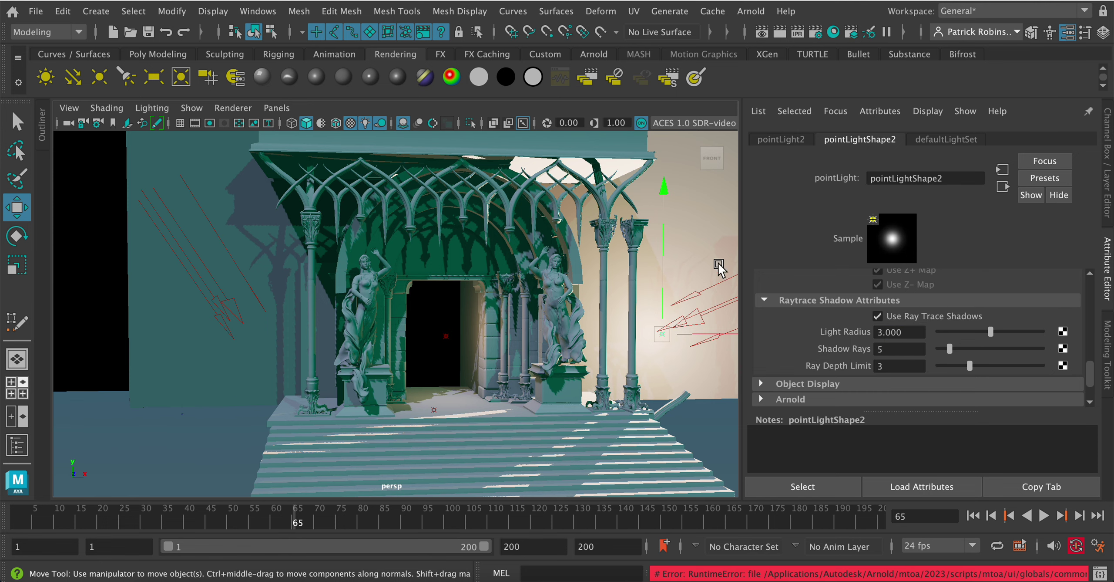
Render the current frame, examine the shadows on the steps up close and close the render view
{"action": "left_click", "coordinate": [779, 34]}
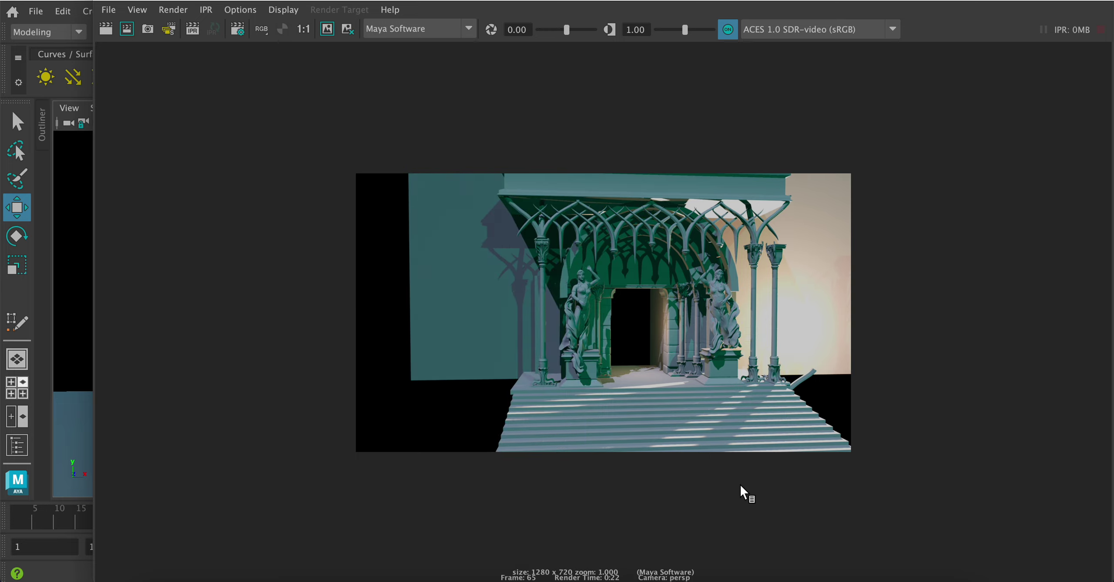
{"action": "scroll", "coordinate": [746, 484], "scroll_direction": "up", "scroll_amount": 2}
{"action": "scroll", "coordinate": [736, 401], "scroll_direction": "up", "scroll_amount": 6}
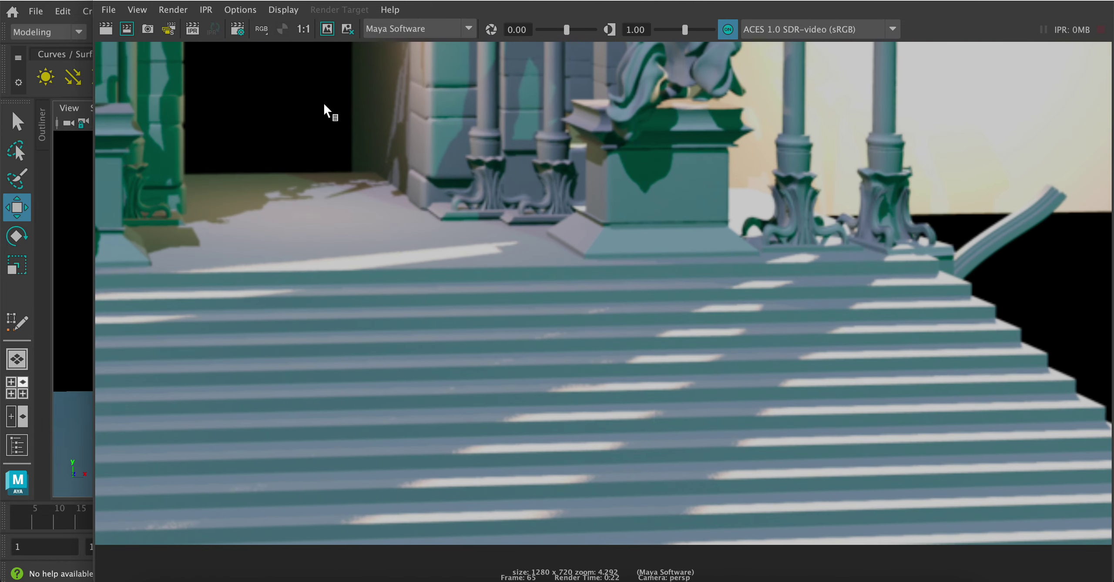
{"action": "key", "text": "super+grave"}
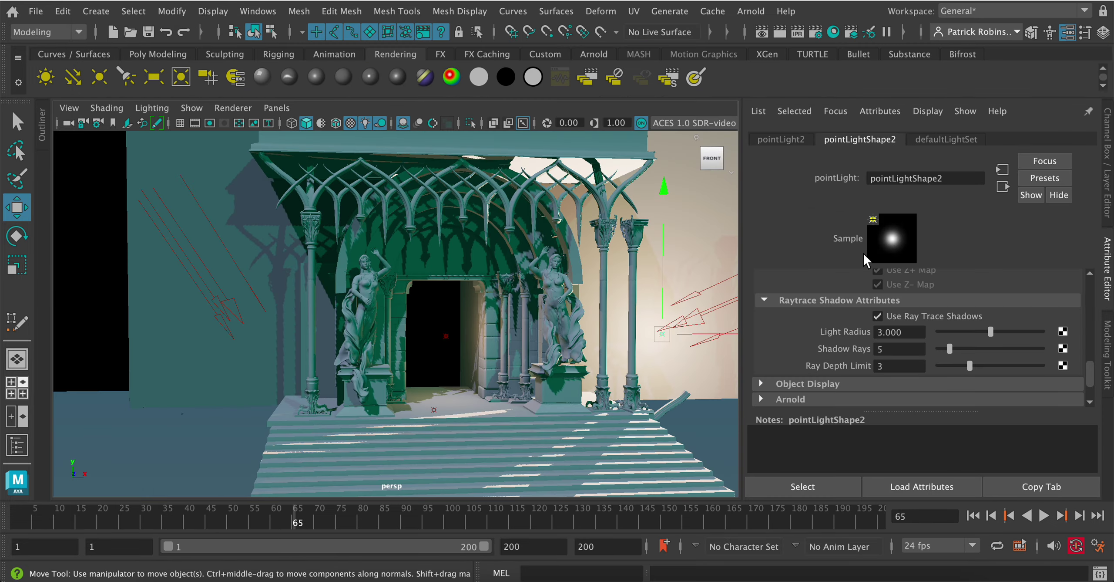
Set the raytrace light radius of the point light by the pale wall to 7
{"action": "double_click", "coordinate": [879, 332]}
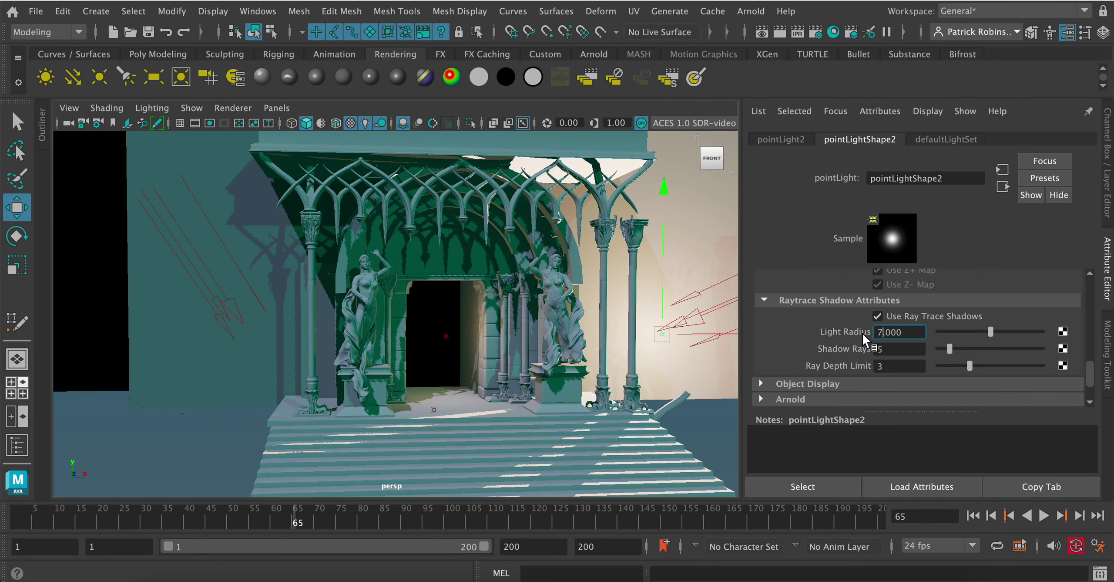
{"action": "key", "text": "Return"}
Increase the light angle and shadow rays in the green directional light's raytrace shadow attributes
{"action": "left_click", "coordinate": [709, 307]}
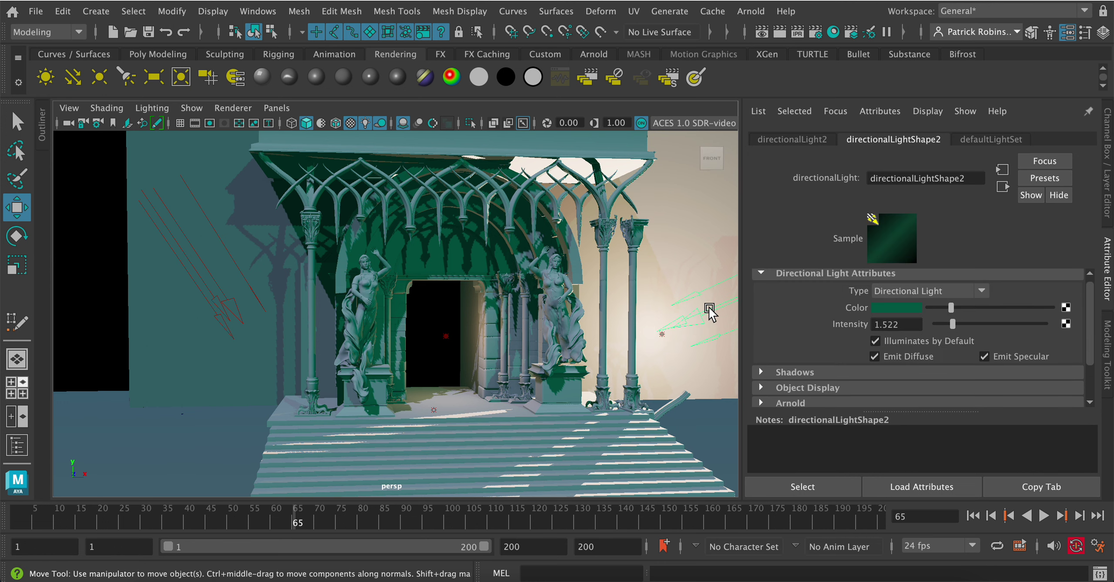
{"action": "scroll", "coordinate": [834, 368], "scroll_direction": "down", "scroll_amount": 3}
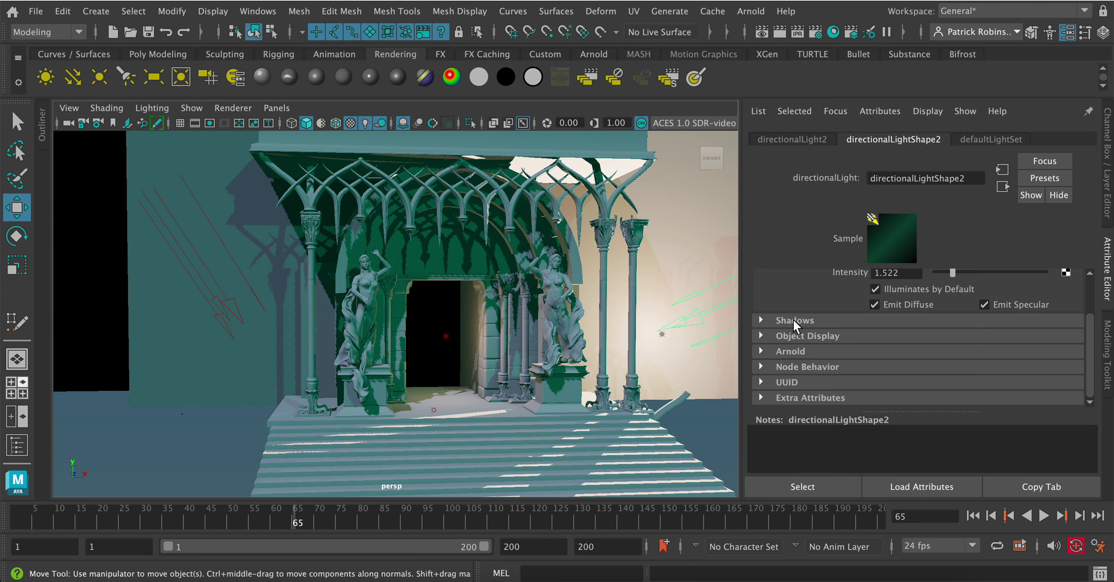
{"action": "left_click", "coordinate": [793, 320]}
{"action": "scroll", "coordinate": [836, 394], "scroll_direction": "down", "scroll_amount": 8}
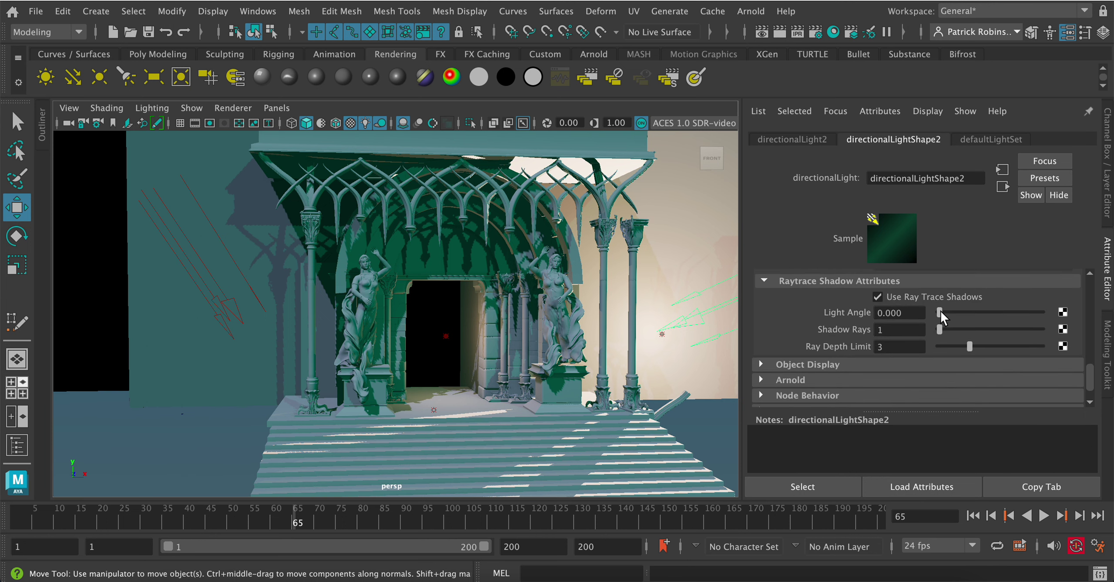
{"action": "left_click_drag", "start_coordinate": [941, 310], "coordinate": [950, 329]}
Render the current frame again and examine the softened shadows on the steps, doorway and columns
{"action": "left_click", "coordinate": [779, 31]}
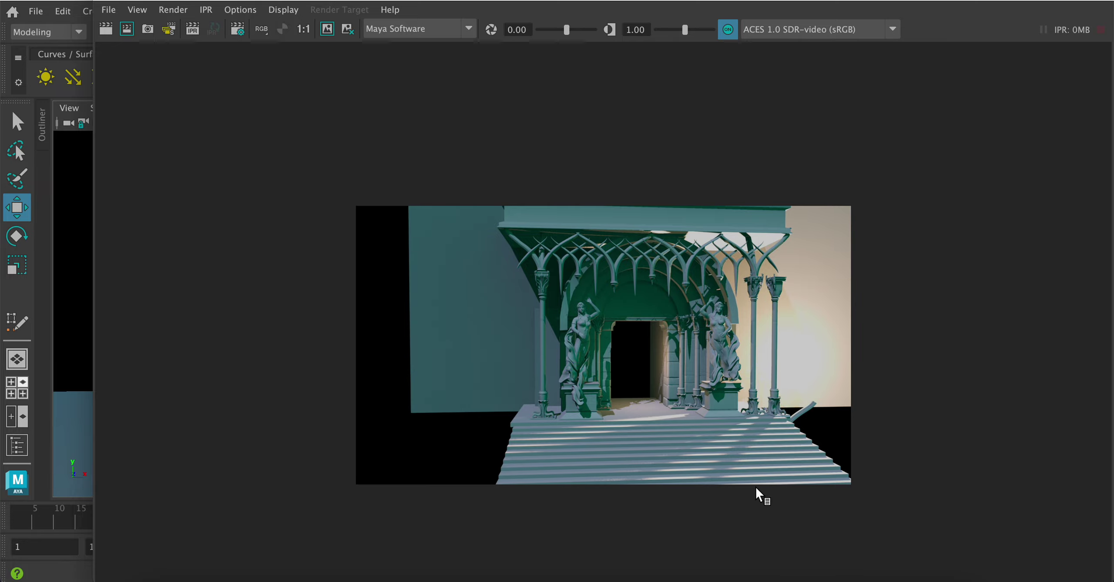
{"action": "scroll", "coordinate": [763, 463], "scroll_direction": "up", "scroll_amount": 4}
{"action": "scroll", "coordinate": [763, 462], "scroll_direction": "up", "scroll_amount": 1}
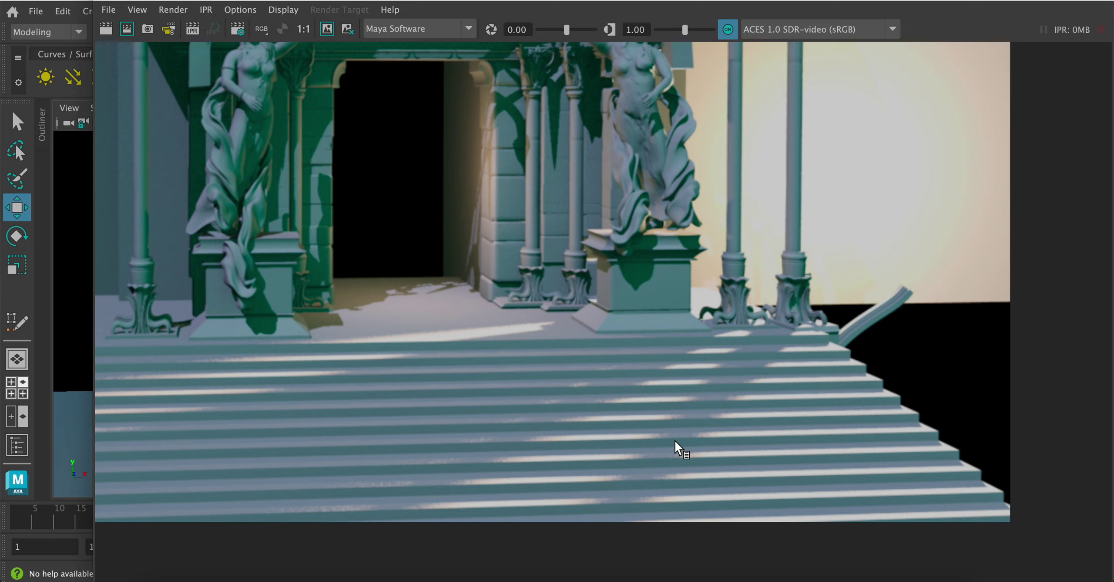
{"action": "scroll", "coordinate": [670, 341], "scroll_direction": "down", "scroll_amount": 2}
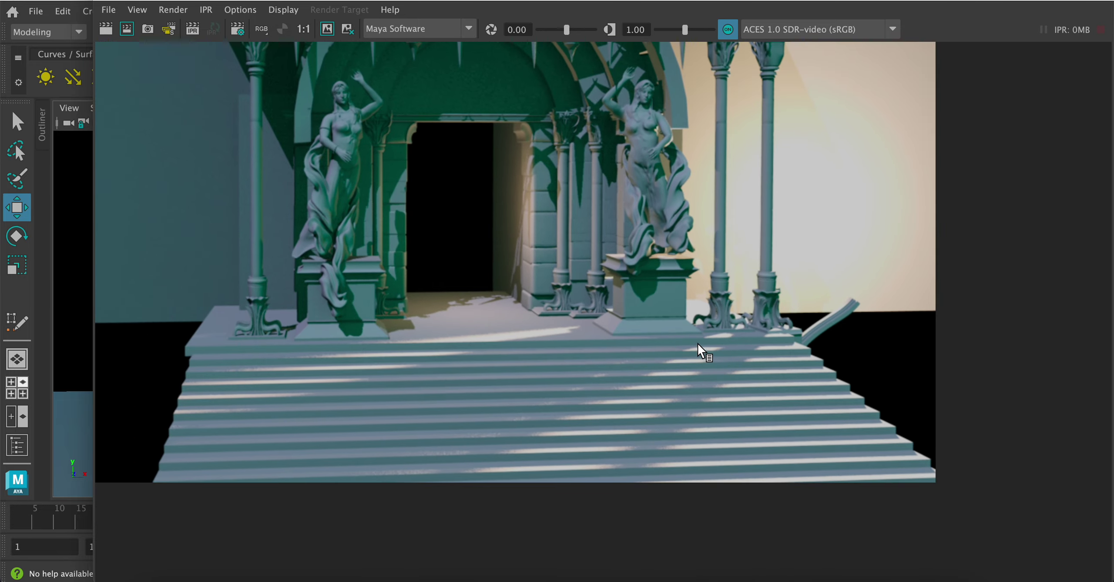
{"action": "scroll", "coordinate": [552, 337], "scroll_direction": "down", "scroll_amount": 2}
{"action": "scroll", "coordinate": [552, 337], "scroll_direction": "down", "scroll_amount": 2}
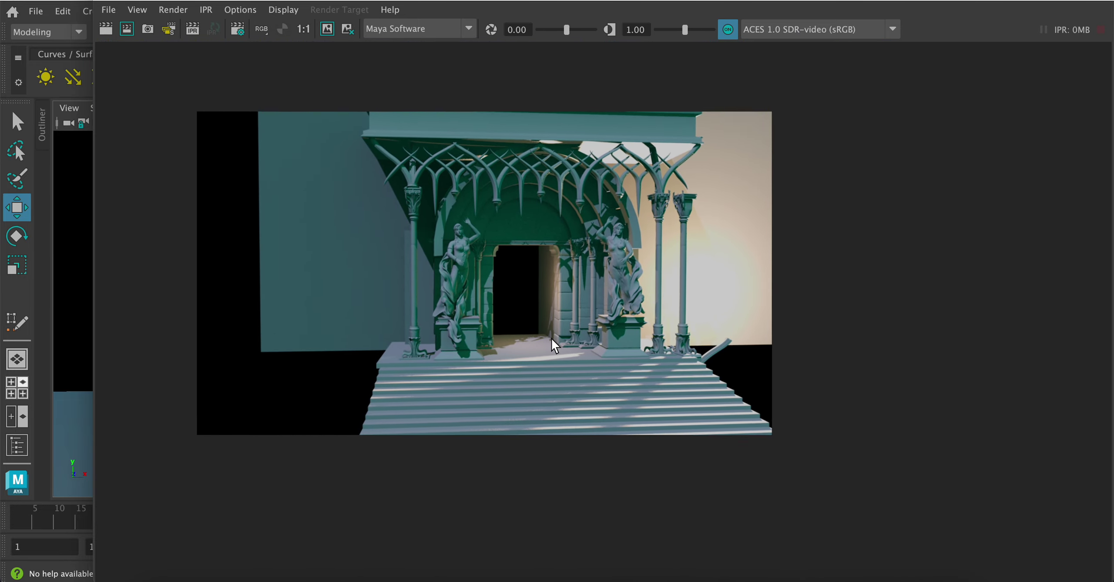
{"action": "middle_click_drag", "start_coordinate": [552, 337], "coordinate": [552, 390], "text": "alt"}
{"action": "scroll", "coordinate": [552, 388], "scroll_direction": "up", "scroll_amount": 1}
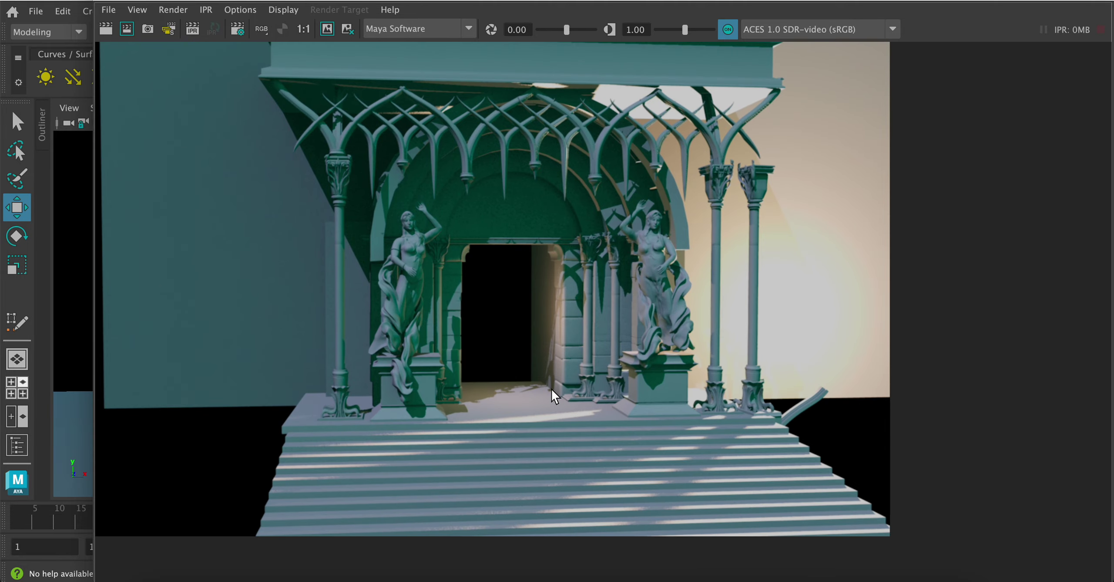
{"action": "middle_click_drag", "start_coordinate": [428, 204], "coordinate": [450, 220], "text": "alt"}
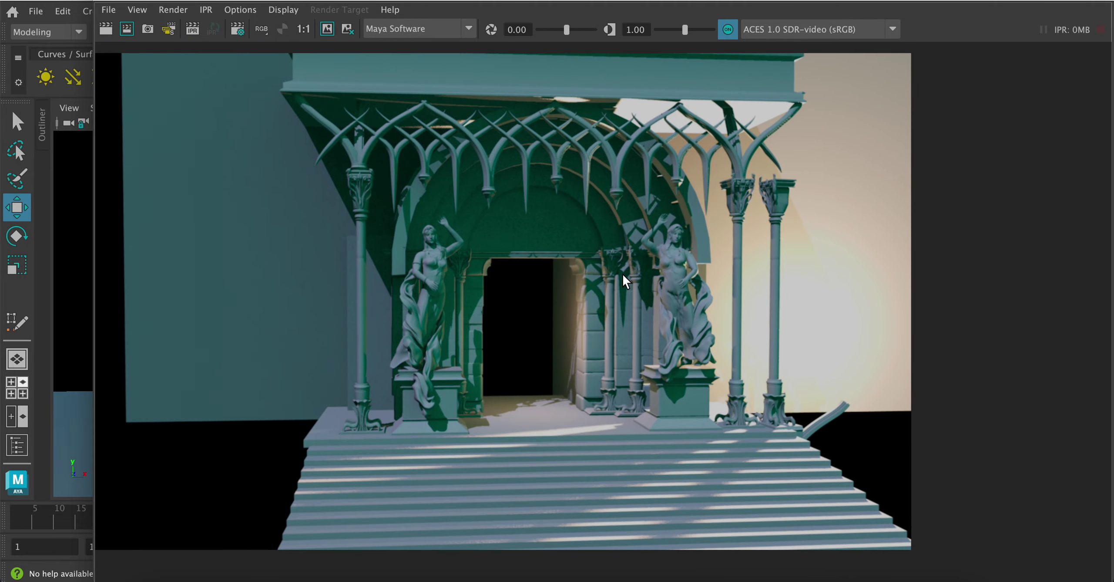
Review the file types available for saving the rendered image, cancel without saving and close the render view
{"action": "scroll", "coordinate": [595, 251], "scroll_direction": "up", "scroll_amount": 1}
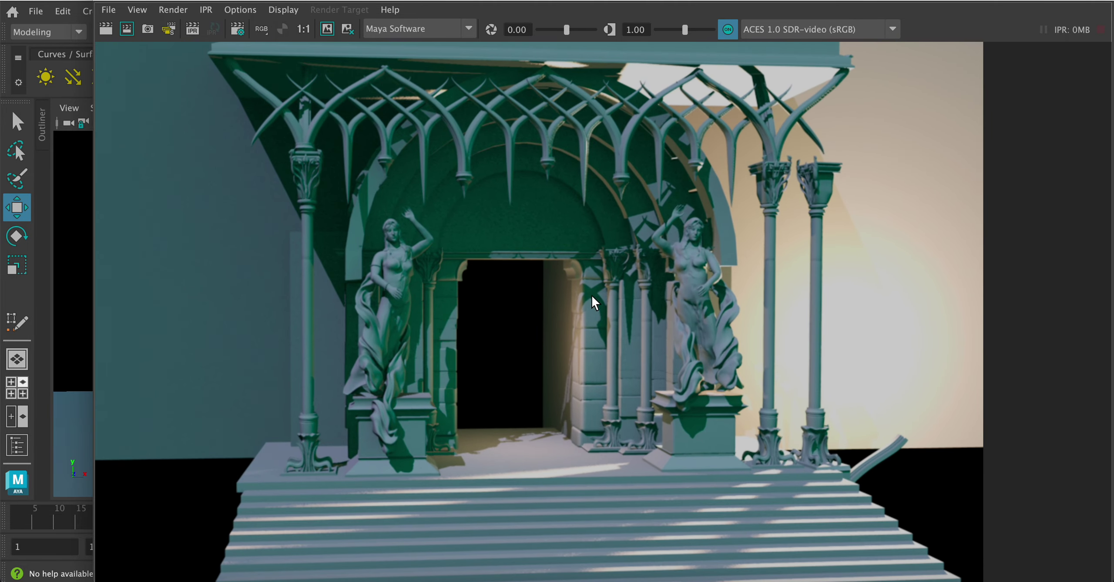
{"action": "scroll", "coordinate": [582, 334], "scroll_direction": "down", "scroll_amount": 2}
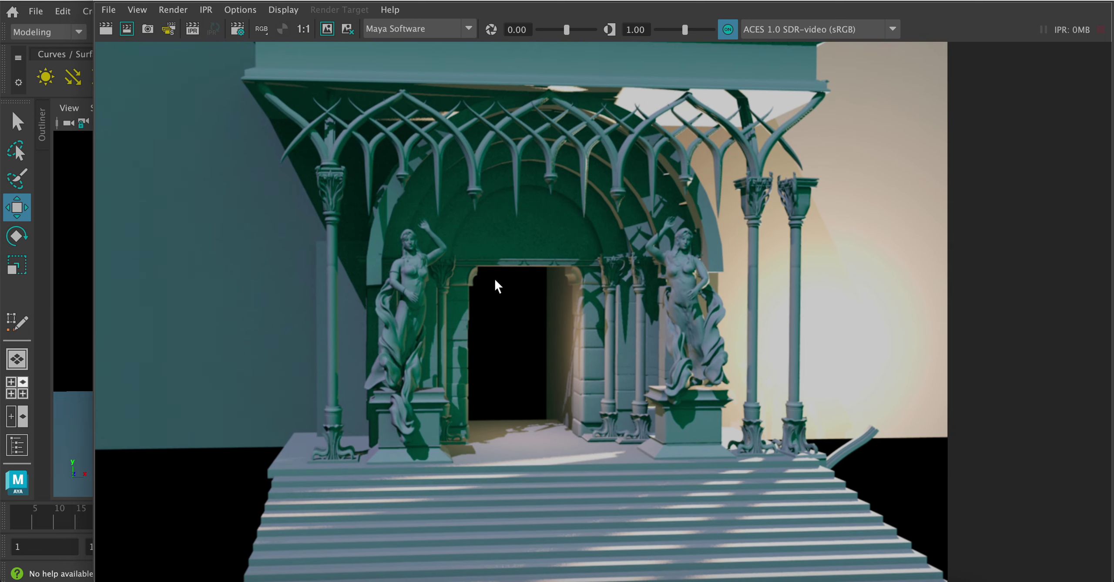
{"action": "scroll", "coordinate": [660, 371], "scroll_direction": "down", "scroll_amount": 2}
{"action": "right_click", "coordinate": [619, 291]}
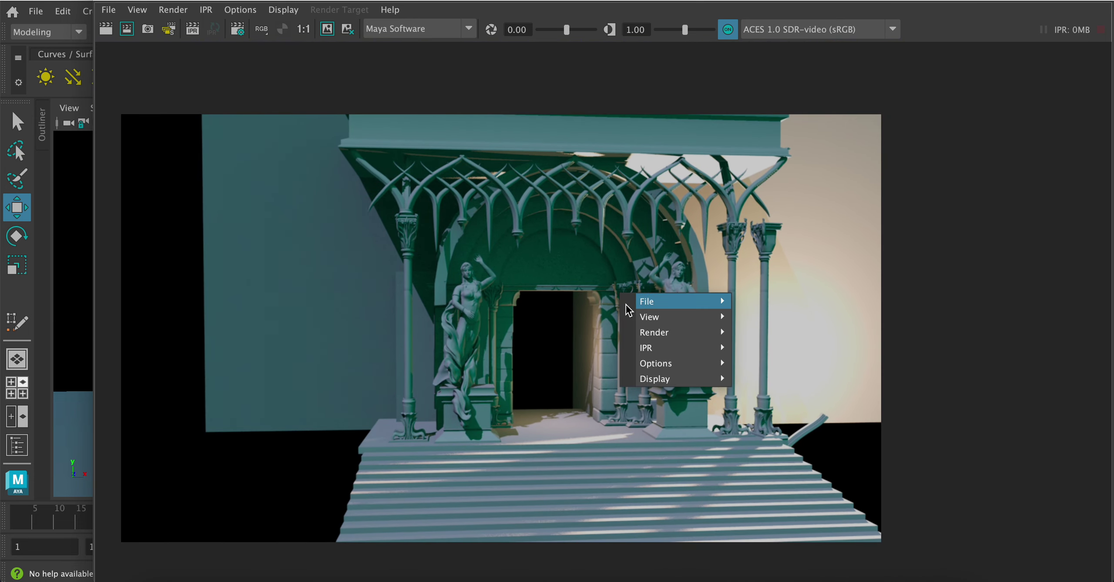
{"action": "mouse_move", "coordinate": [661, 306]}
{"action": "left_click", "coordinate": [779, 316]}
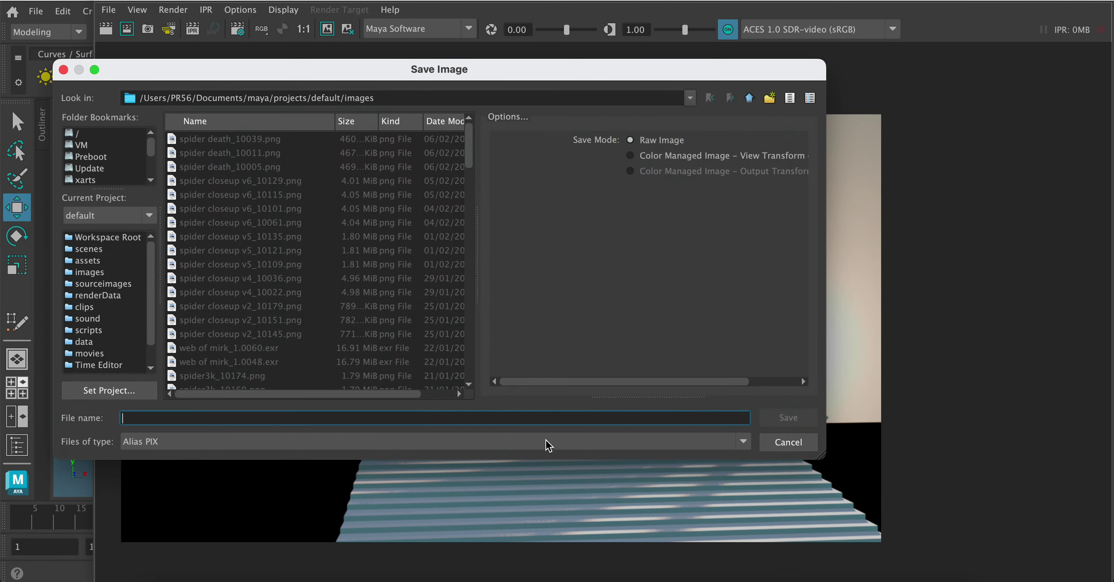
{"action": "left_click", "coordinate": [742, 443]}
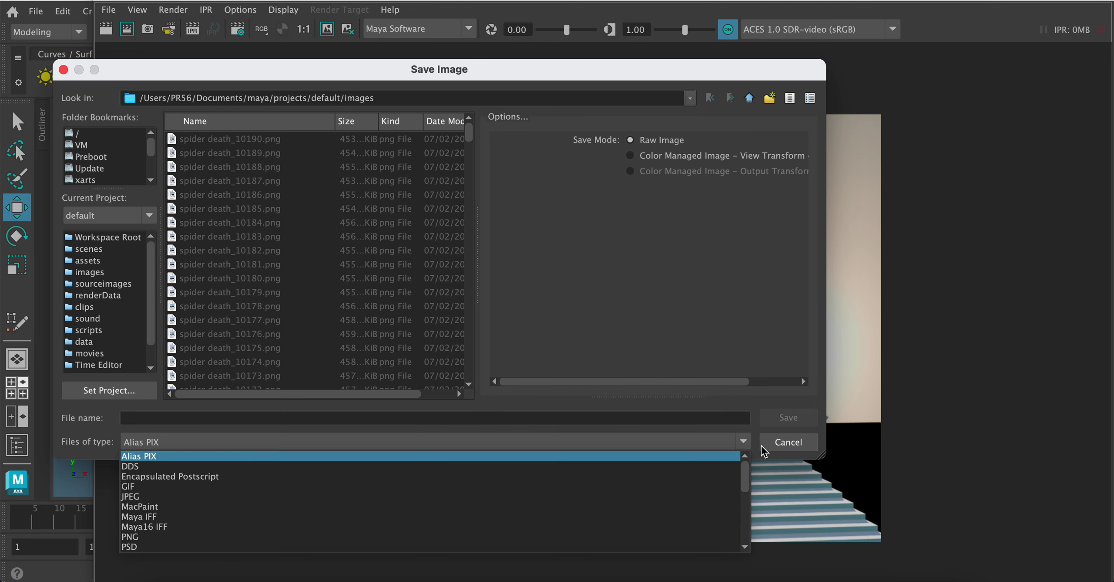
{"action": "left_click", "coordinate": [800, 446]}
{"action": "left_click", "coordinate": [799, 443]}
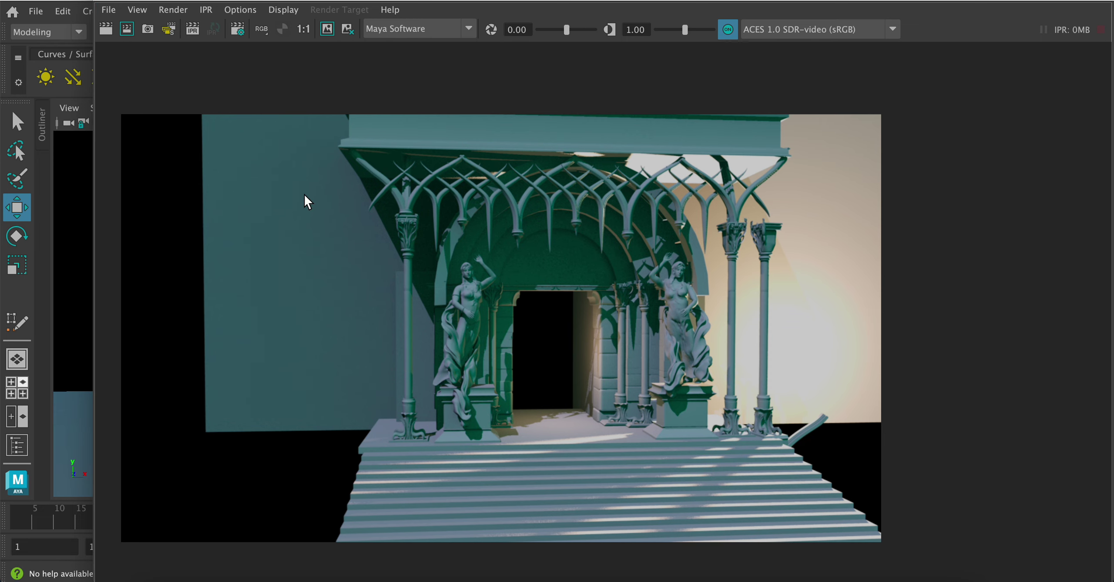
{"action": "double_click", "coordinate": [233, 5]}
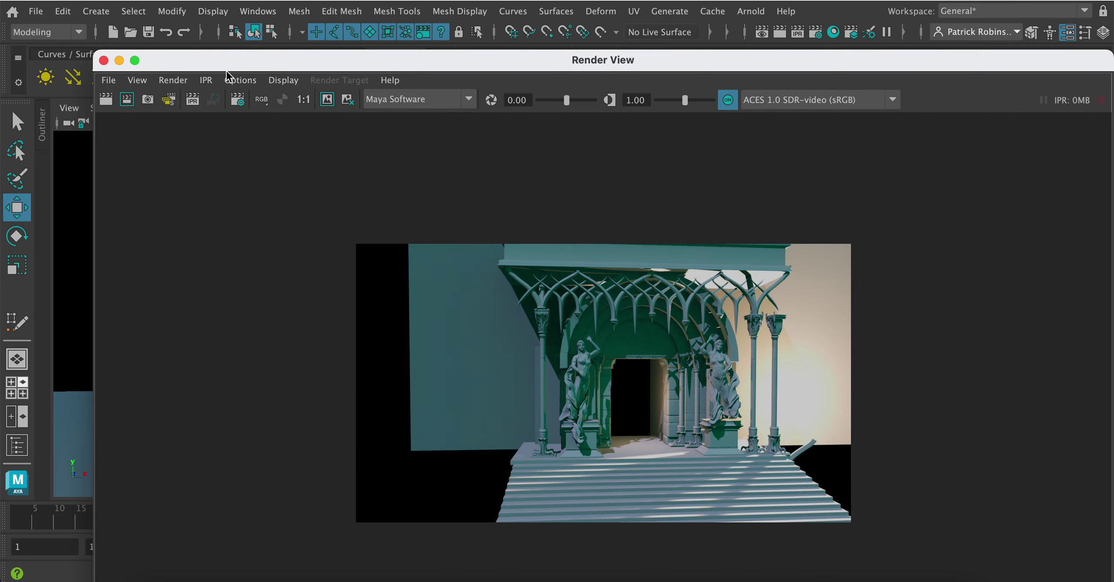
{"action": "left_click", "coordinate": [103, 61]}
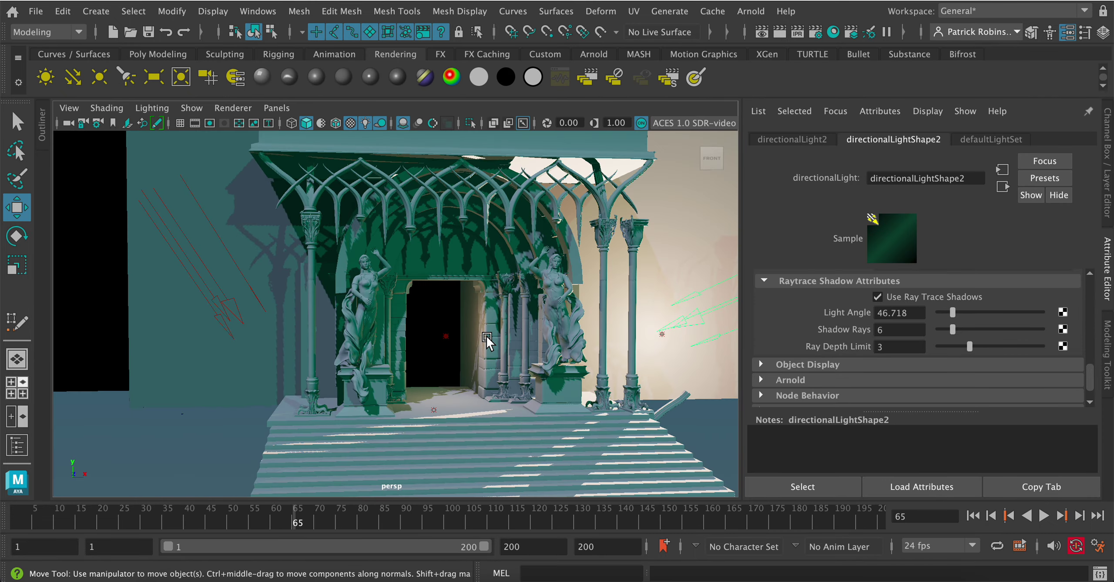